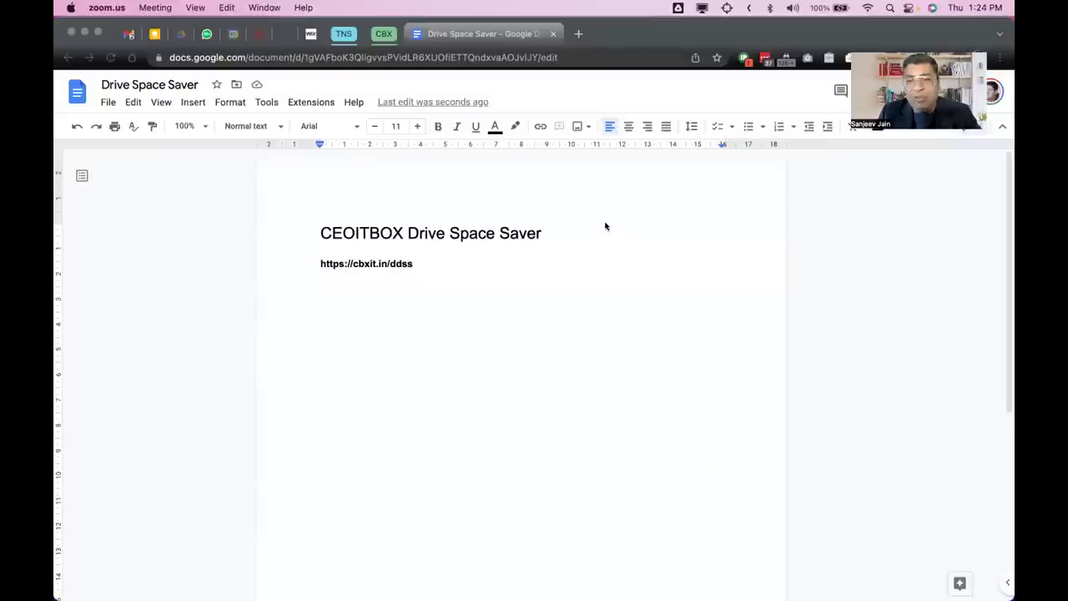
Step: Copy the short link cbxit.in/ddss from the document and open it in a new browser tab
click(589, 223)
click(538, 224)
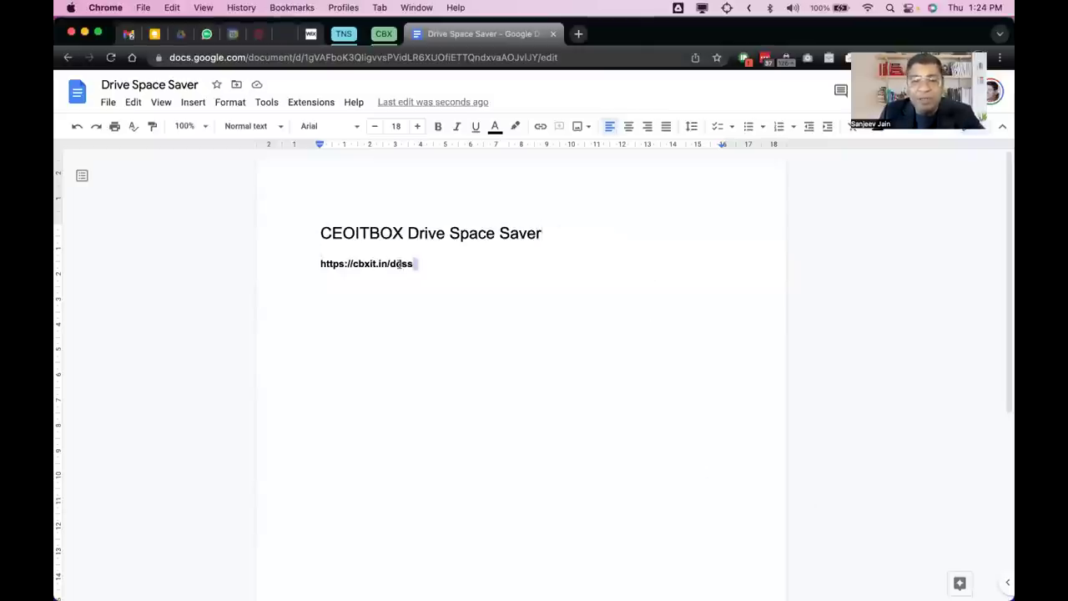
drag(418, 263, 317, 264)
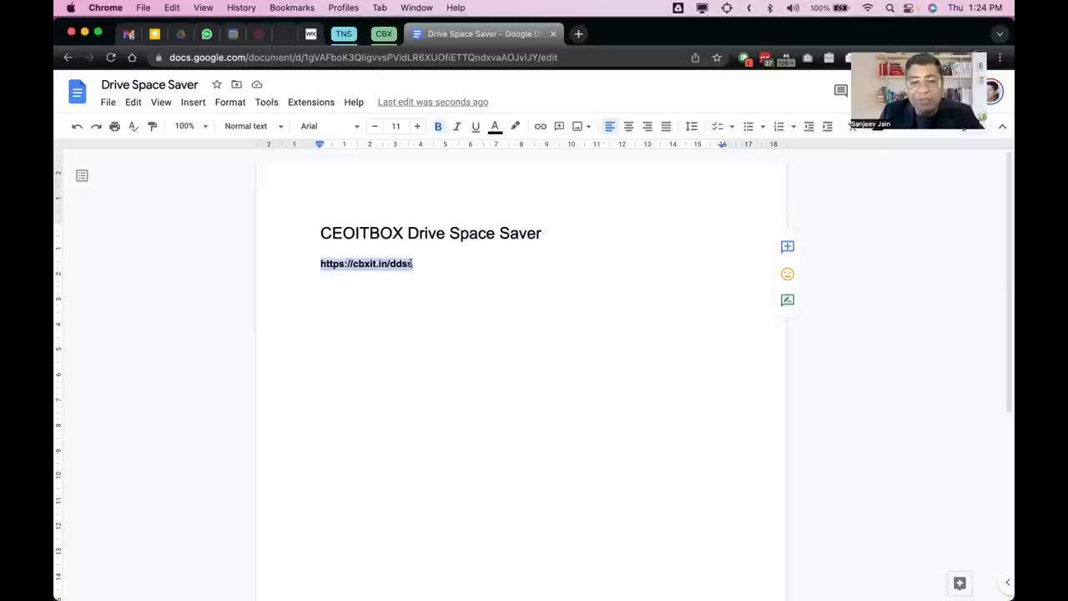
key(Right)
shift+click(353, 264)
key(super+c)
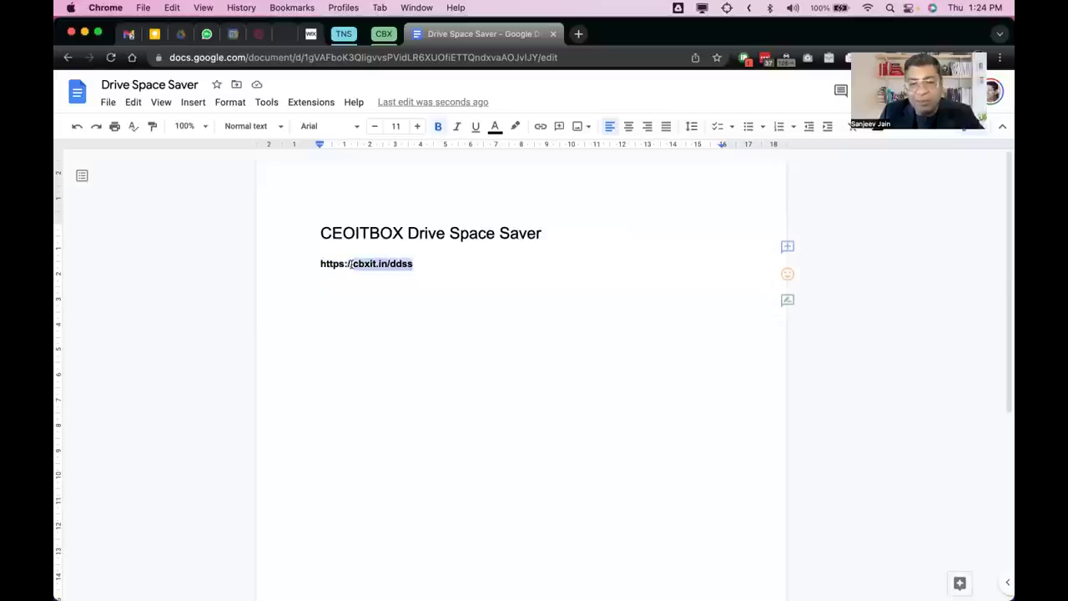
click(578, 36)
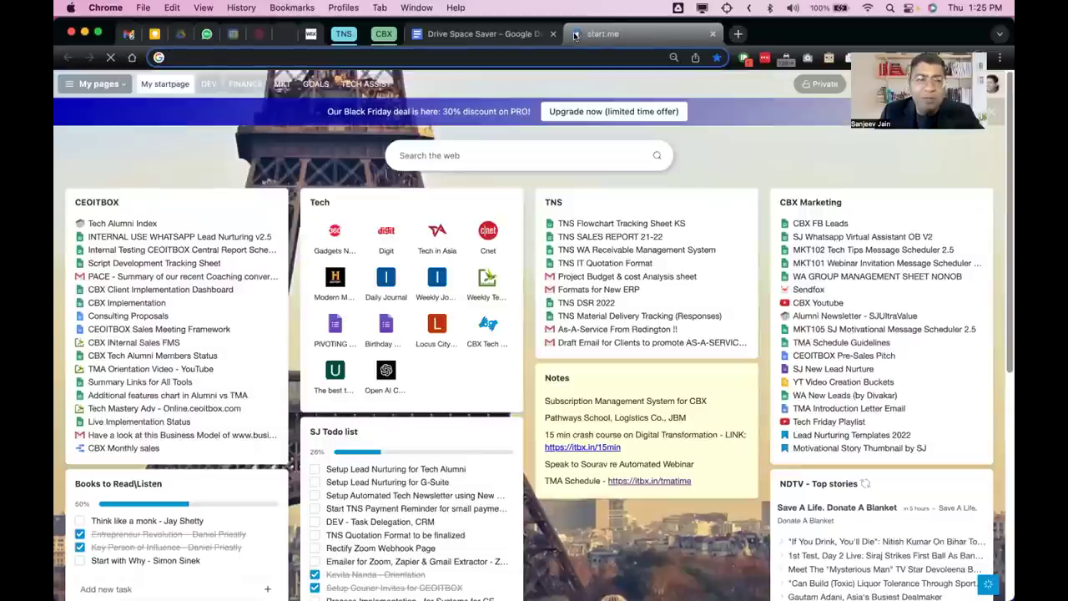
key(super+v)
key(Return)
Step: Fill the download request form with the saved name, mobile, email and company details, and review its remaining fields
scroll(423, 231, down, 3)
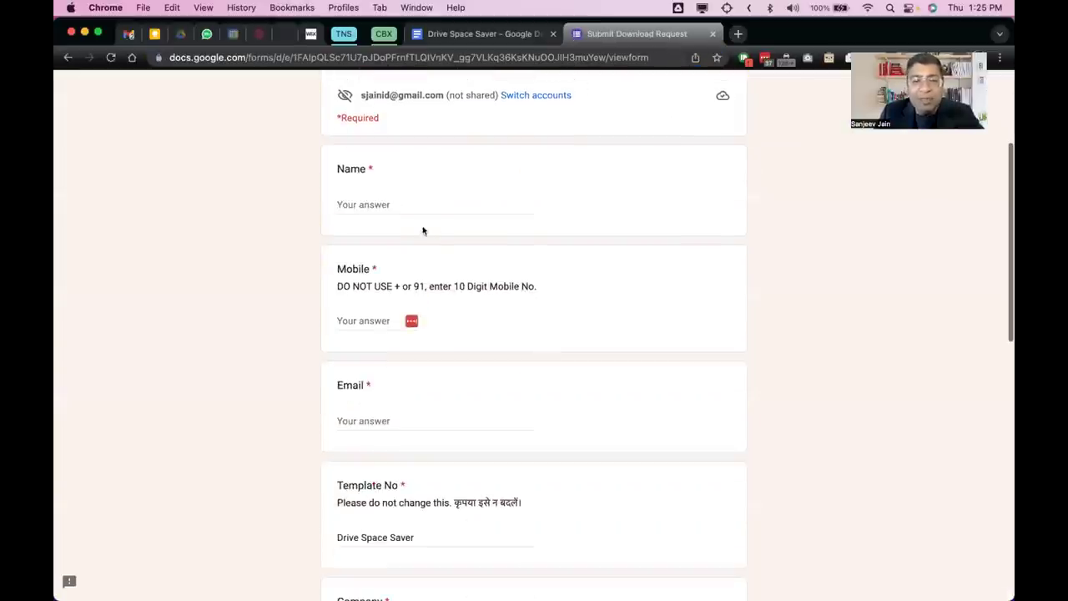
click(423, 204)
click(432, 249)
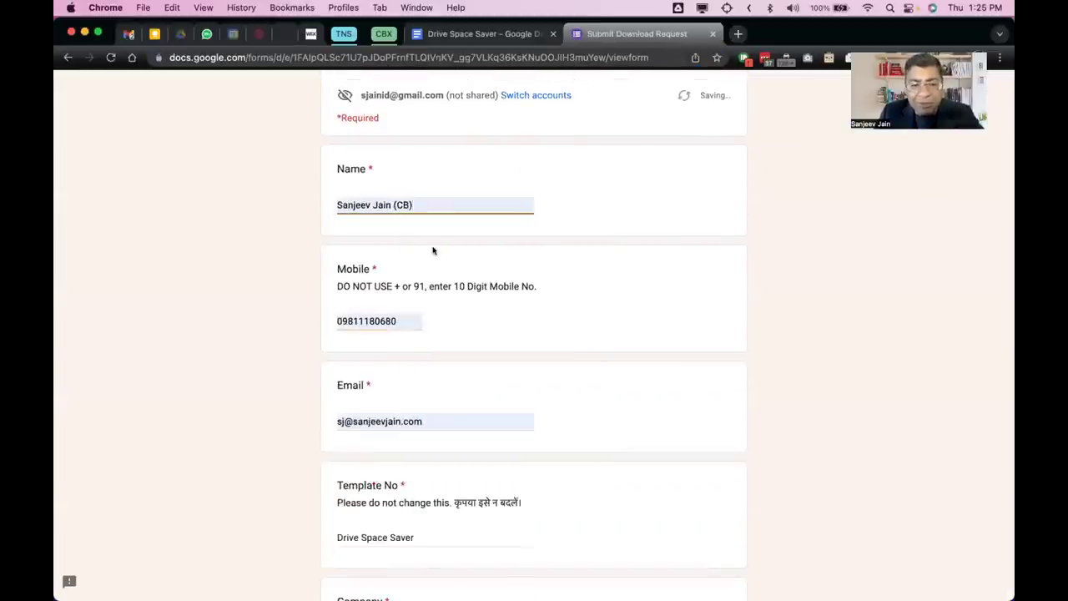
scroll(432, 250, down, 4)
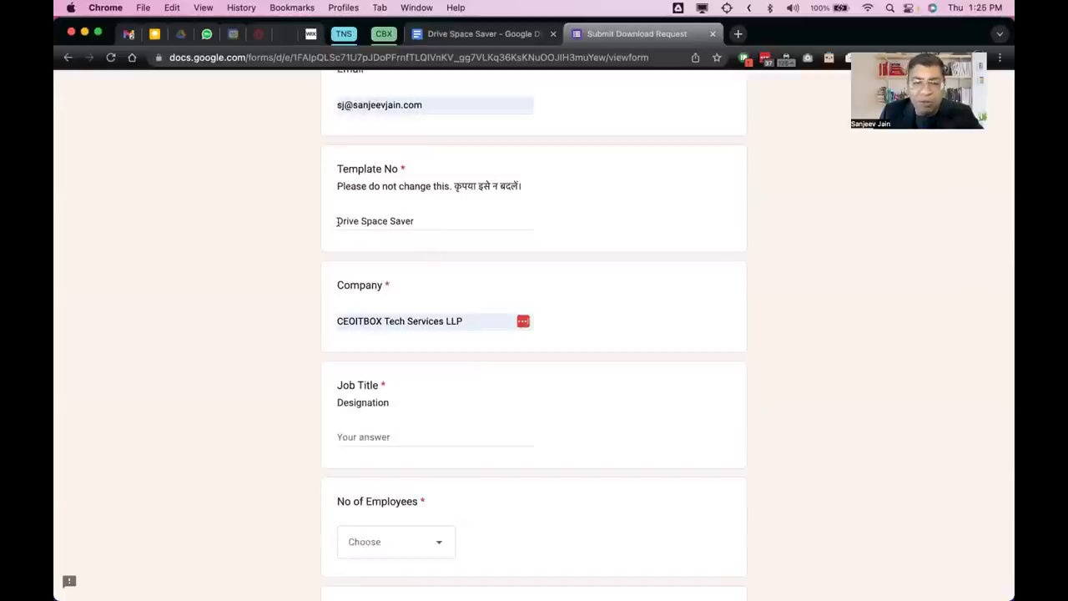
scroll(414, 237, down, 5)
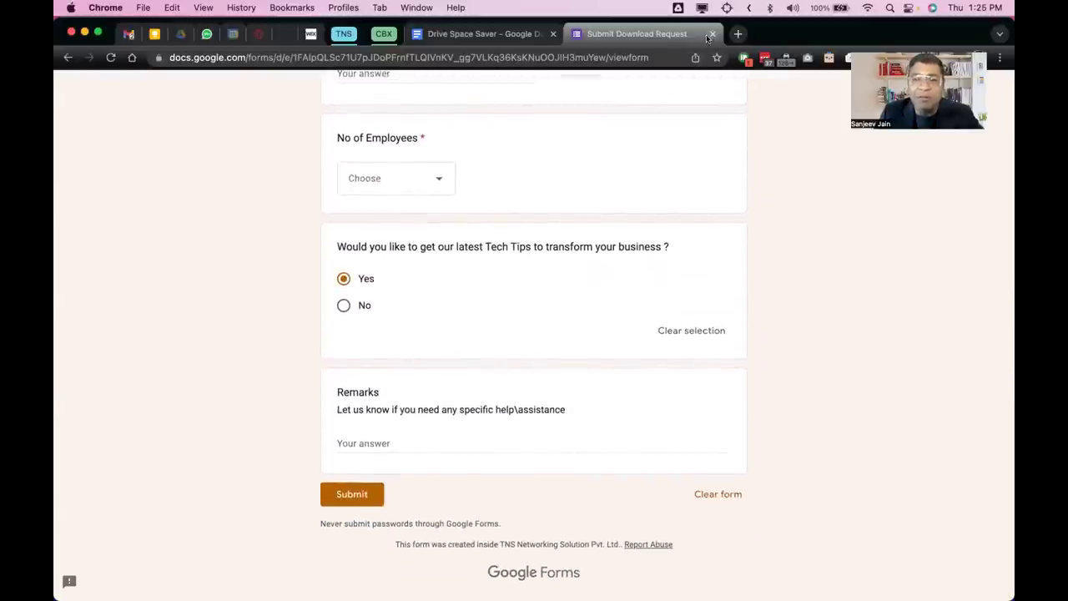
Step: Switch to Gmail and review the CEOITBOX email's Space Saver report, application link and enrolment steps
click(130, 33)
scroll(440, 255, down, 2)
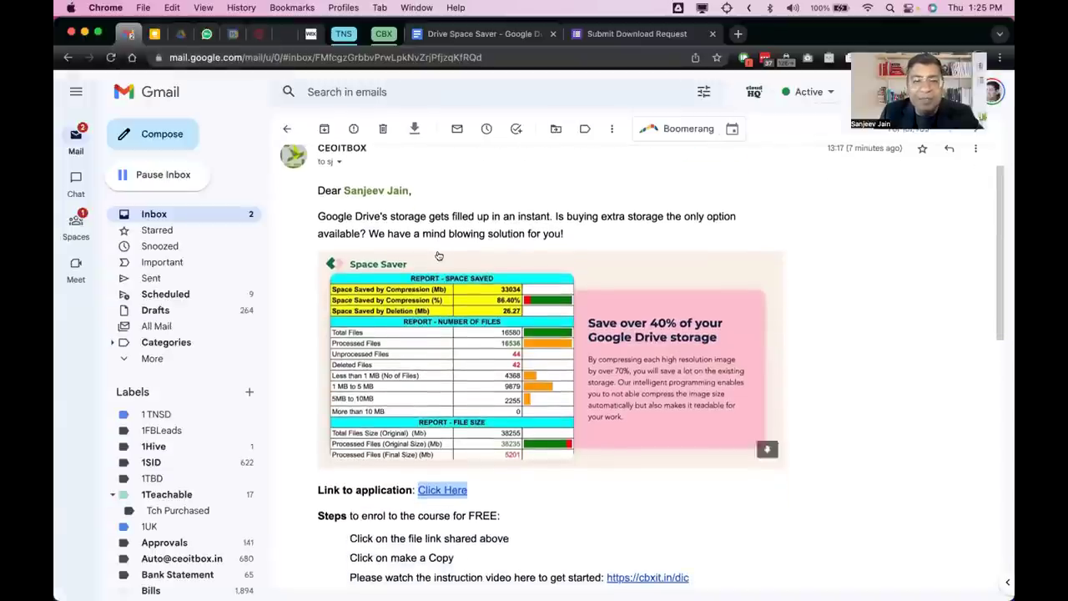
scroll(392, 282, down, 5)
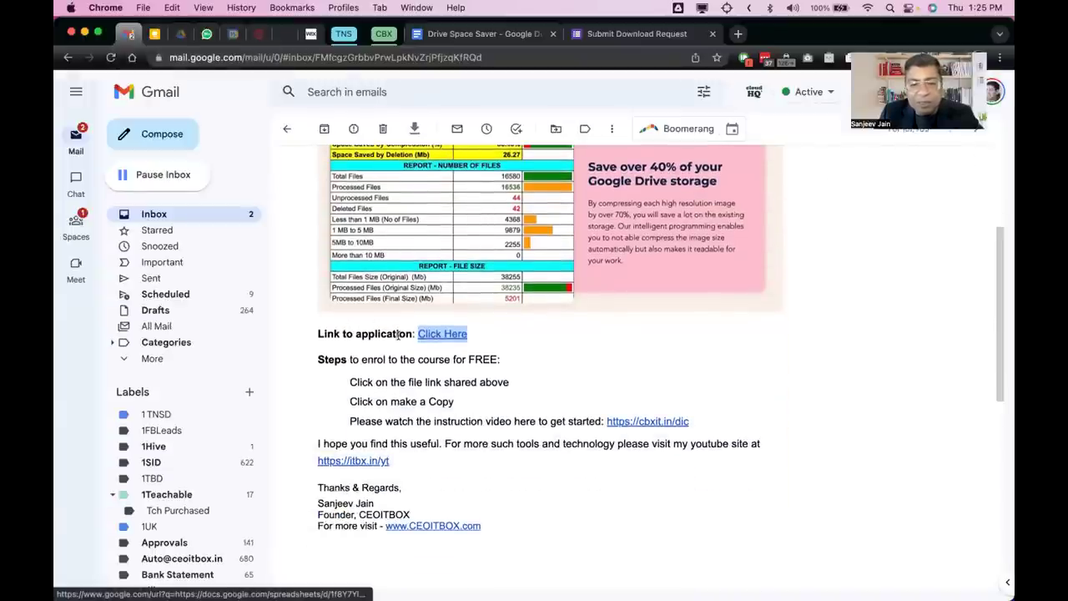
scroll(447, 338, up, 1)
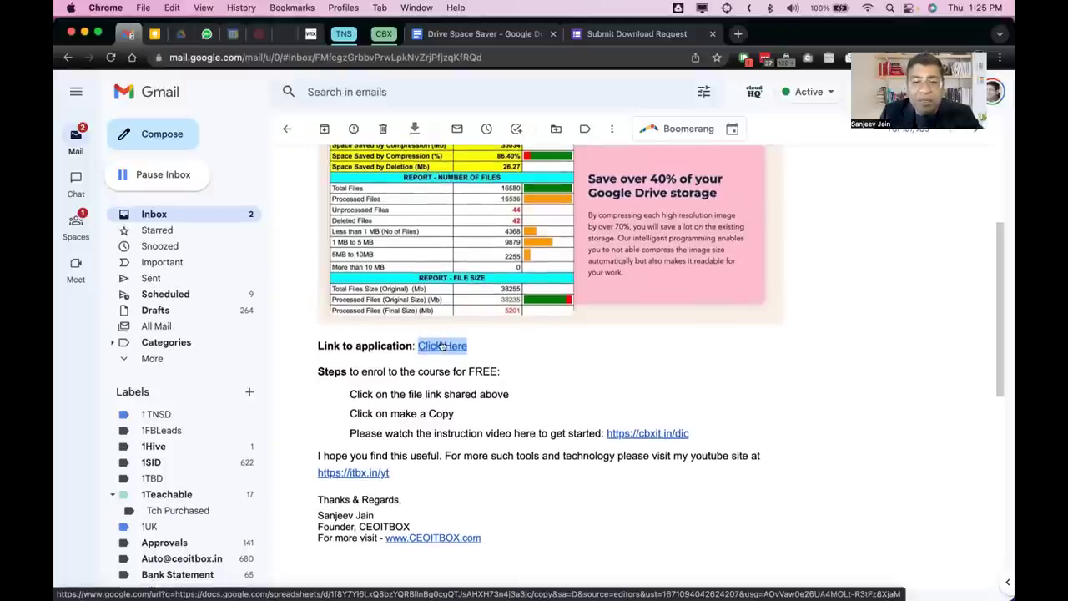
Step: Switch to the browser window with the Copy document page and make a copy of the CEOITBOX Drive Space Saver spreadsheet
key(ctrl+Up)
click(604, 299)
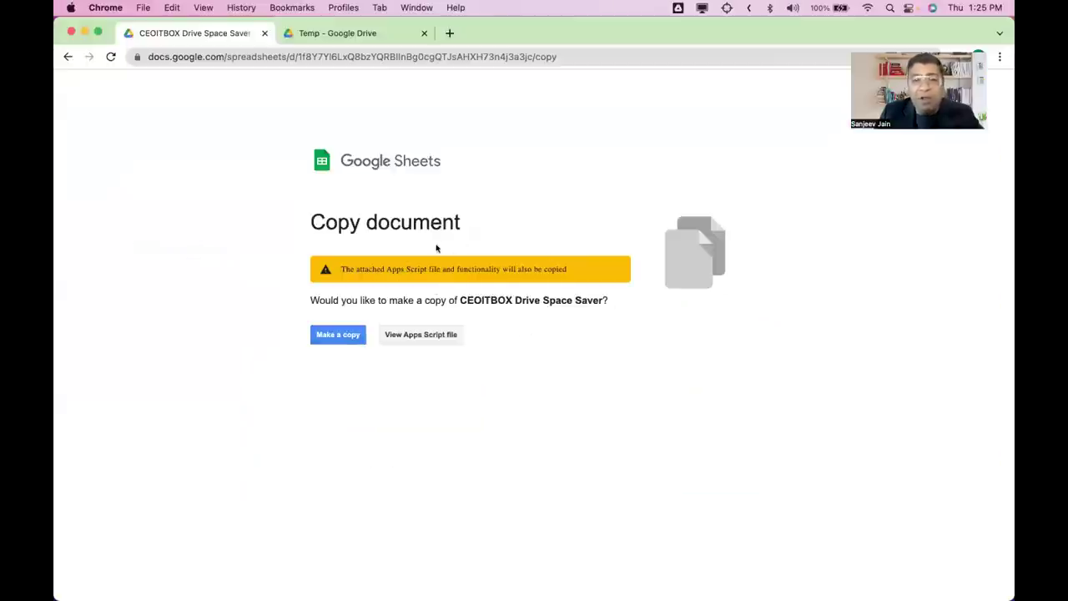
click(326, 336)
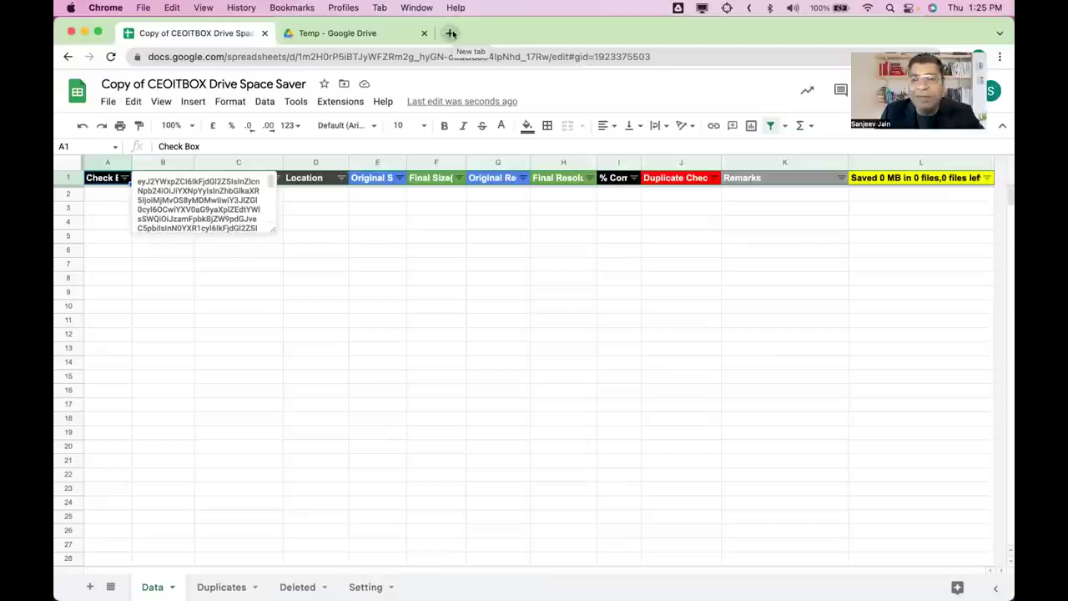
Step: Rename the copied spreadsheet as DEMO CEOITBOX Drive Space Saver
click(144, 81)
drag(144, 84, 77, 90)
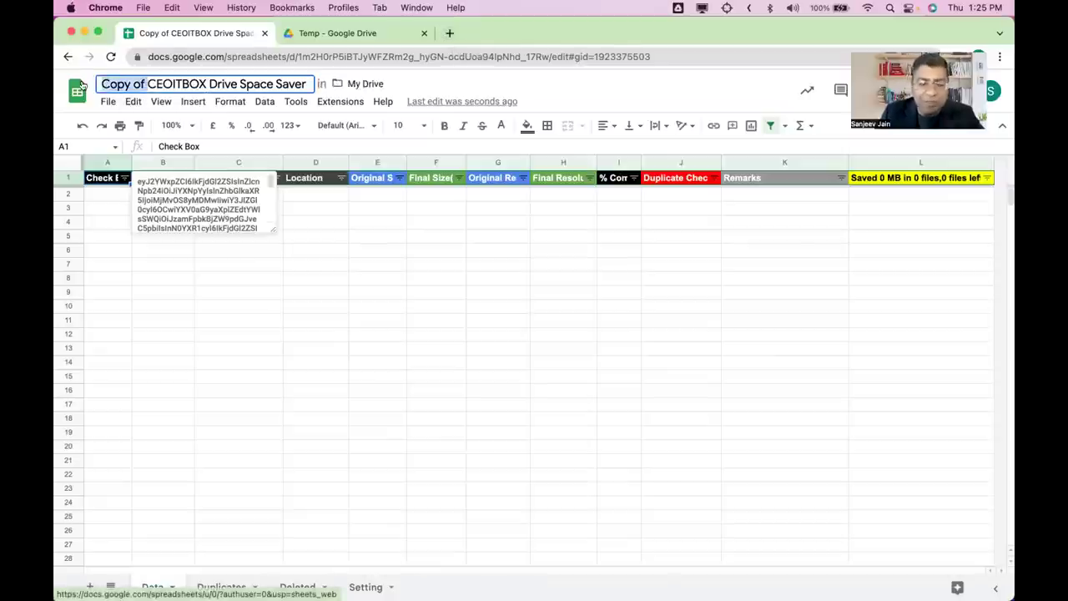
text(DEMO)
key(Return)
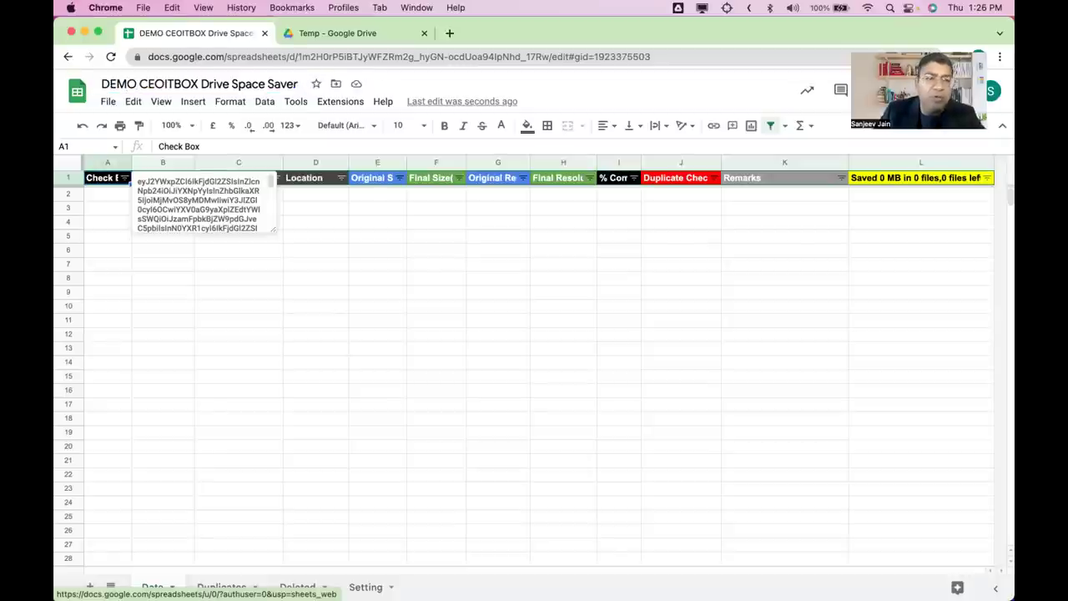
click(296, 254)
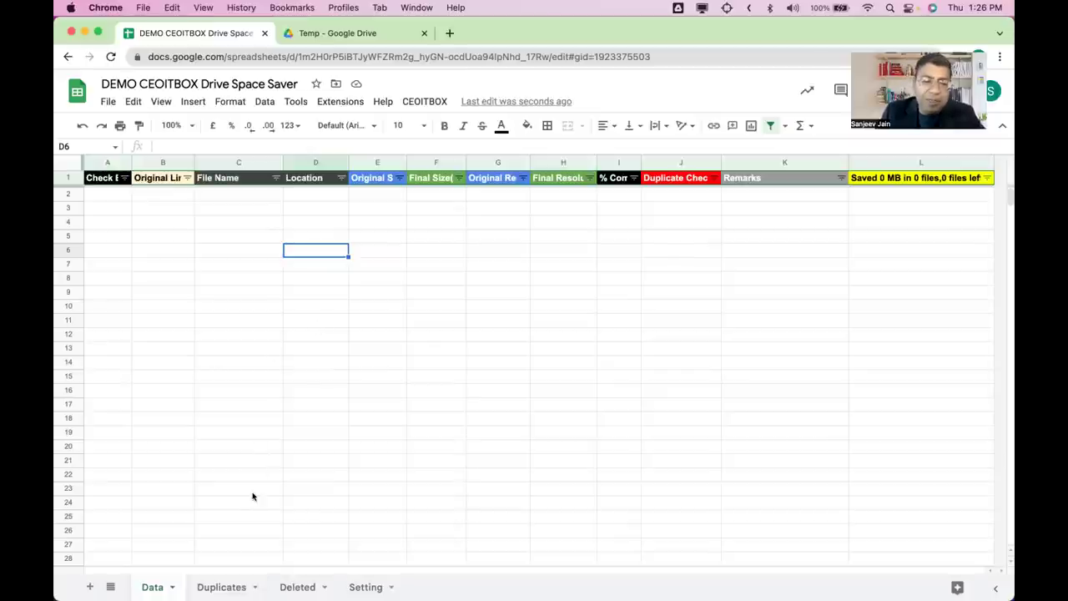
Step: Look through the Duplicates, Deleted and Setting sheets, including the instruction video link and the folder import table
click(218, 586)
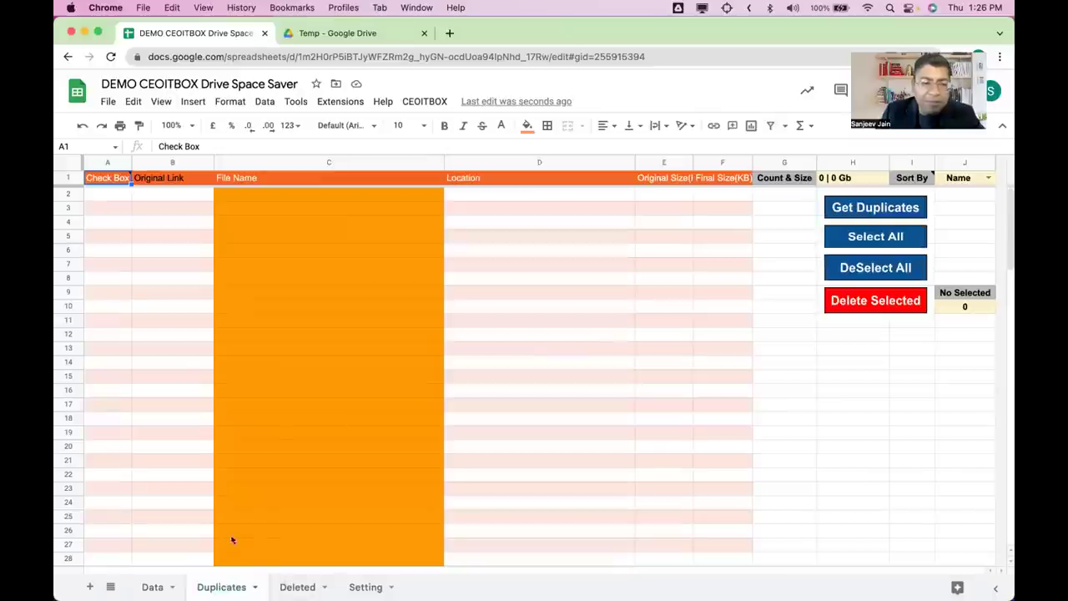
click(297, 587)
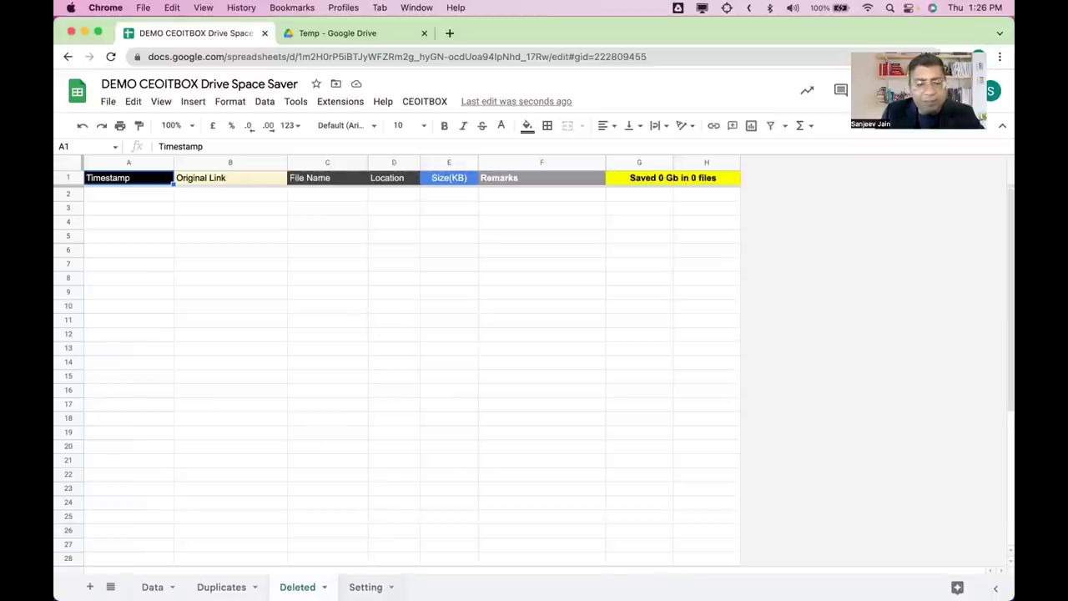
click(365, 586)
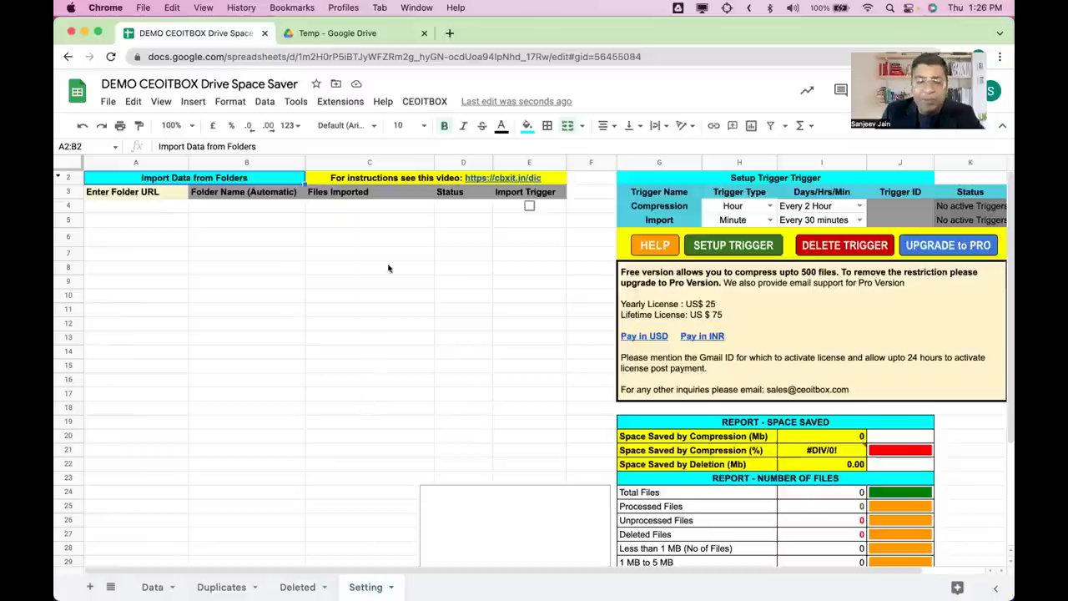
click(373, 216)
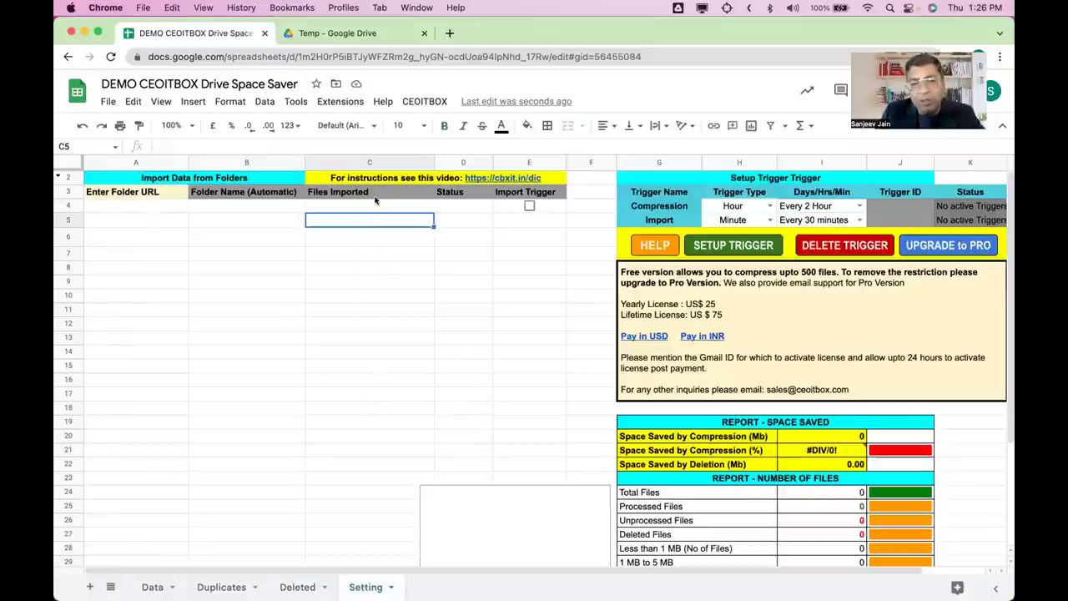
click(506, 179)
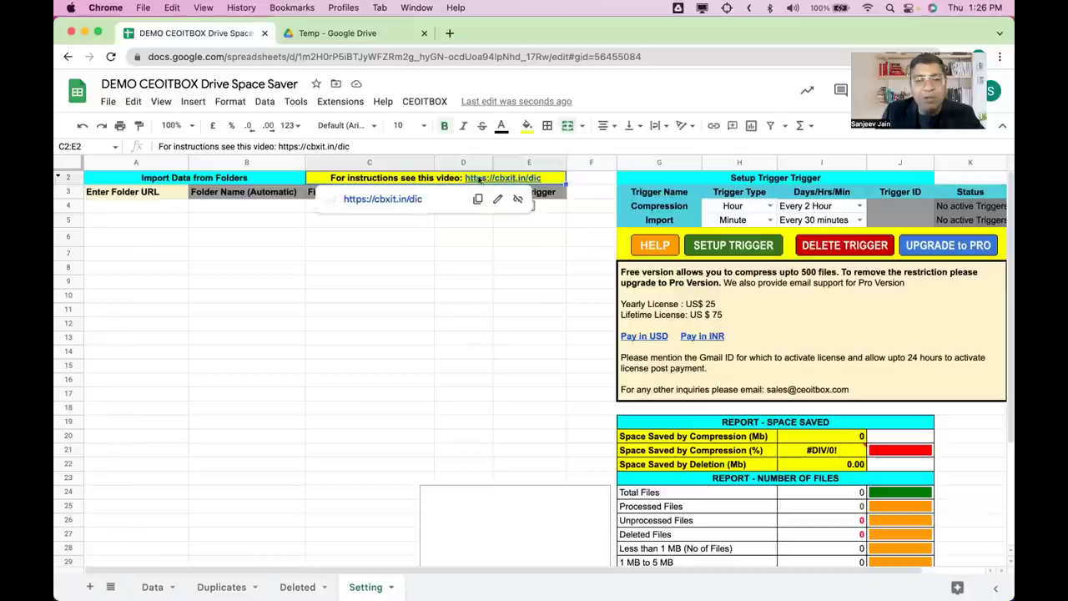
click(368, 268)
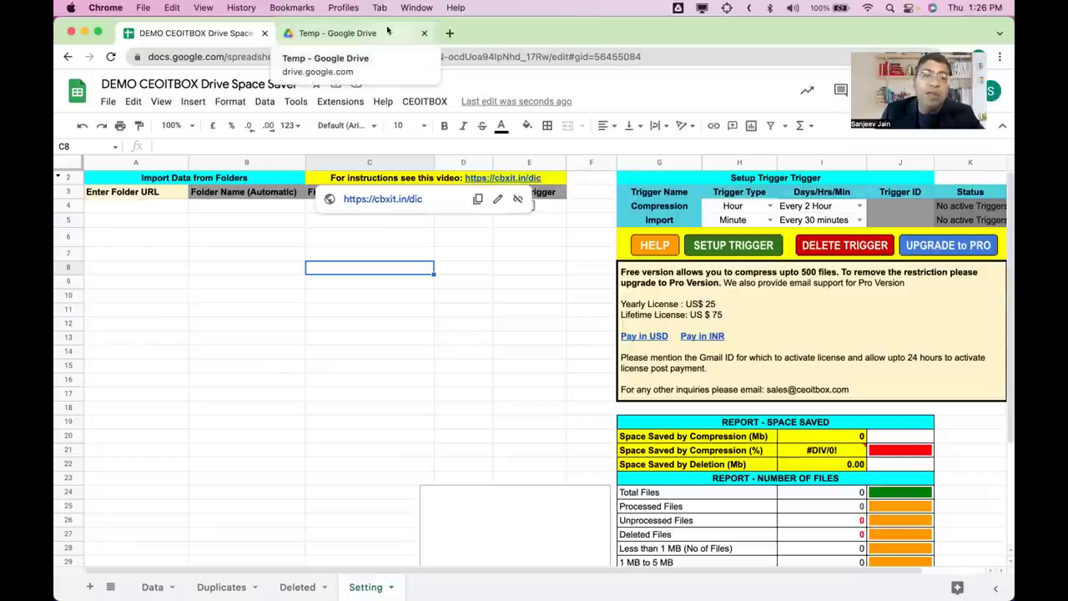
click(235, 211)
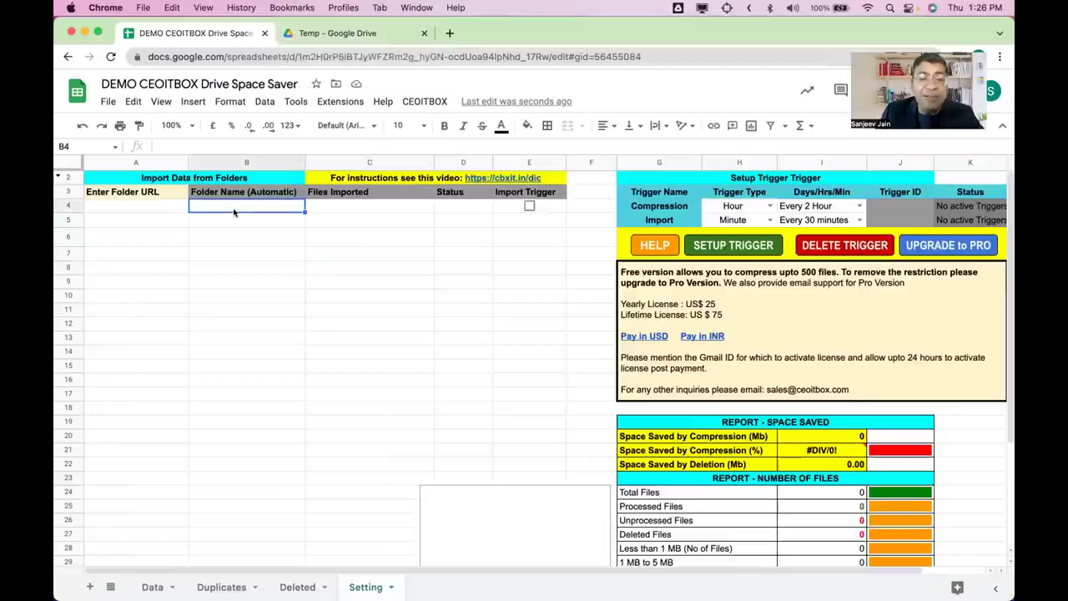
Step: Switch to Google Drive, browse the folders in My Drive and open the Temp folder
click(345, 33)
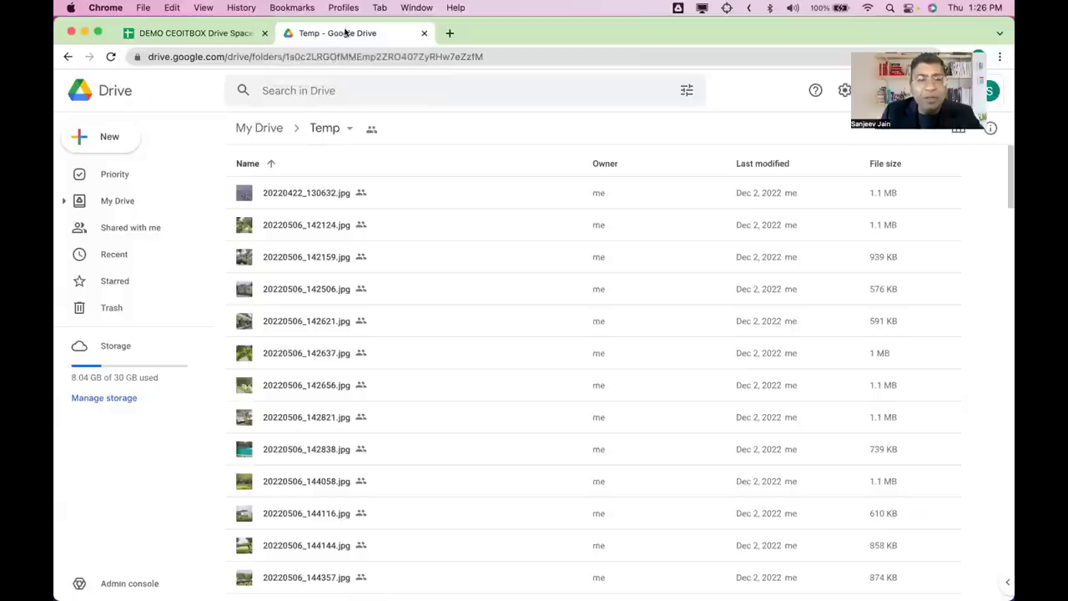
click(263, 129)
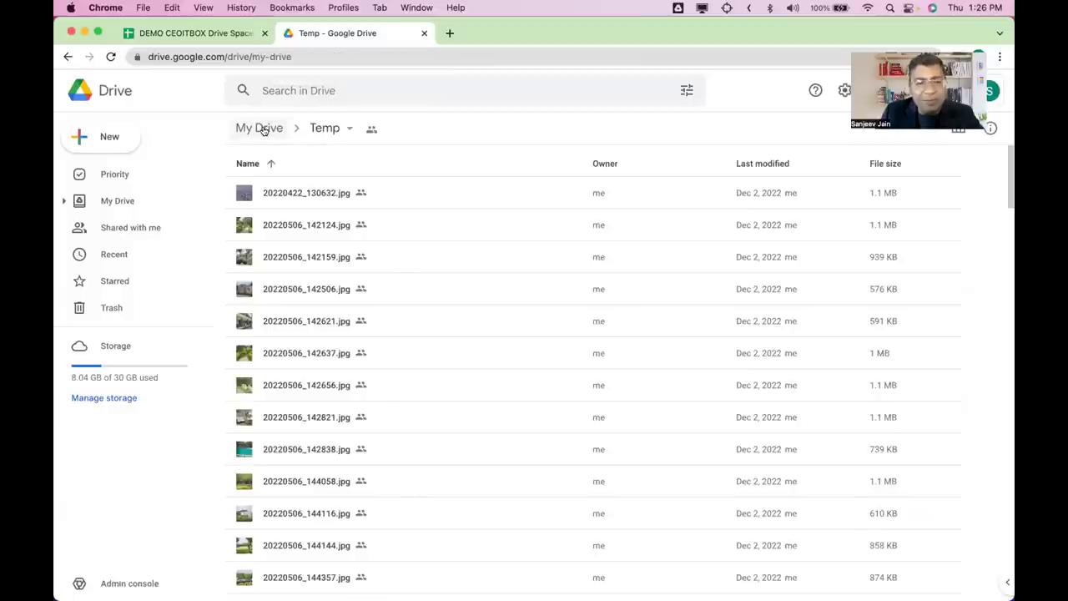
scroll(382, 446, down, 5)
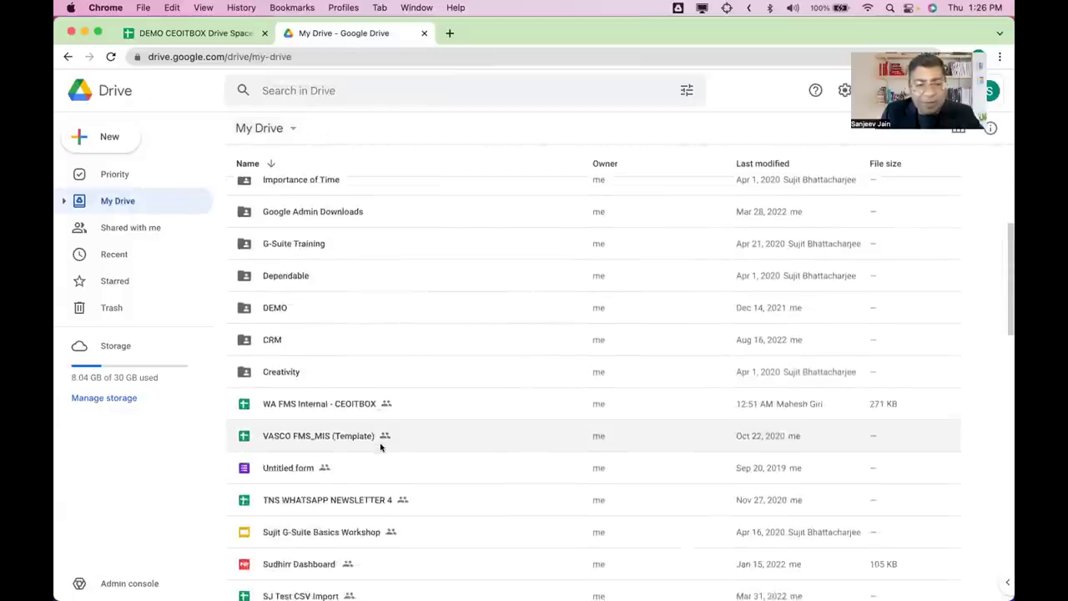
scroll(381, 448, down, 5)
scroll(380, 448, up, 3)
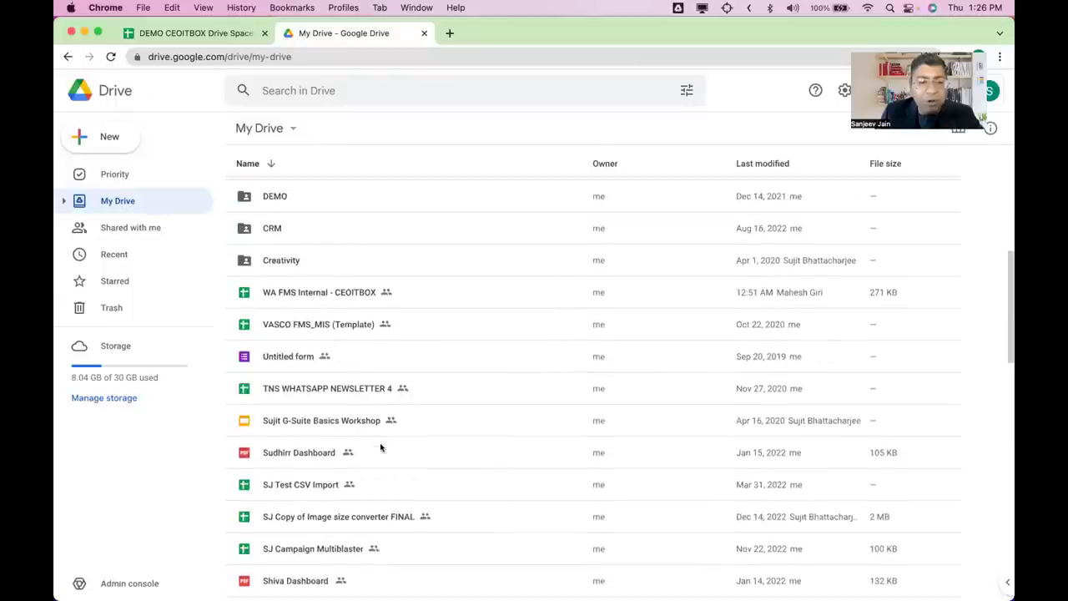
scroll(381, 447, up, 10)
double_click(348, 364)
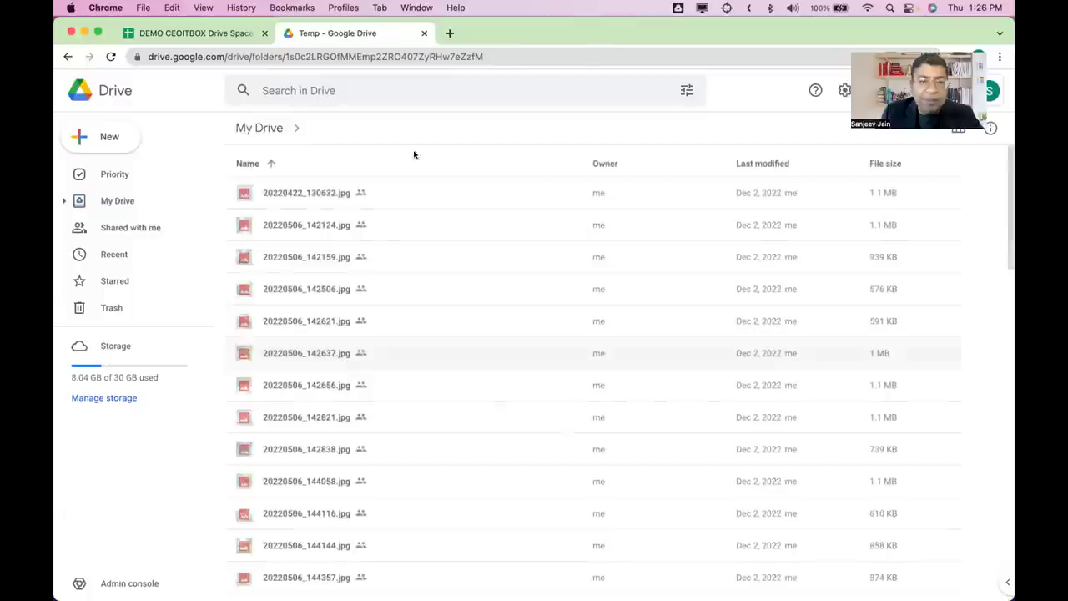
Step: Copy the Temp folder's URL and enter it in cell A4 under Enter Folder URL on the Setting sheet
click(488, 56)
key(super+c)
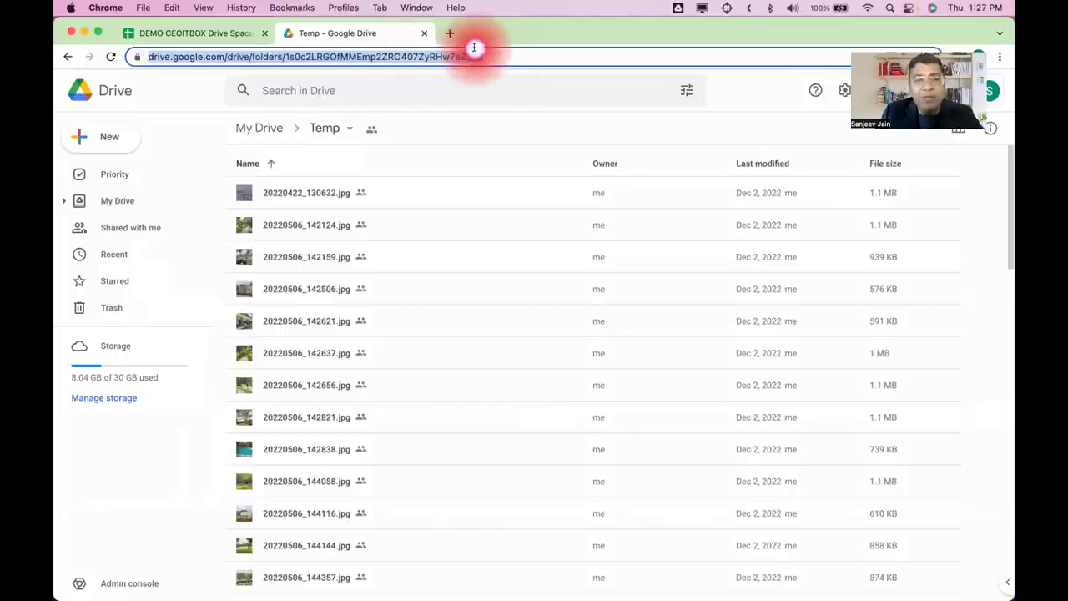
click(205, 31)
click(153, 210)
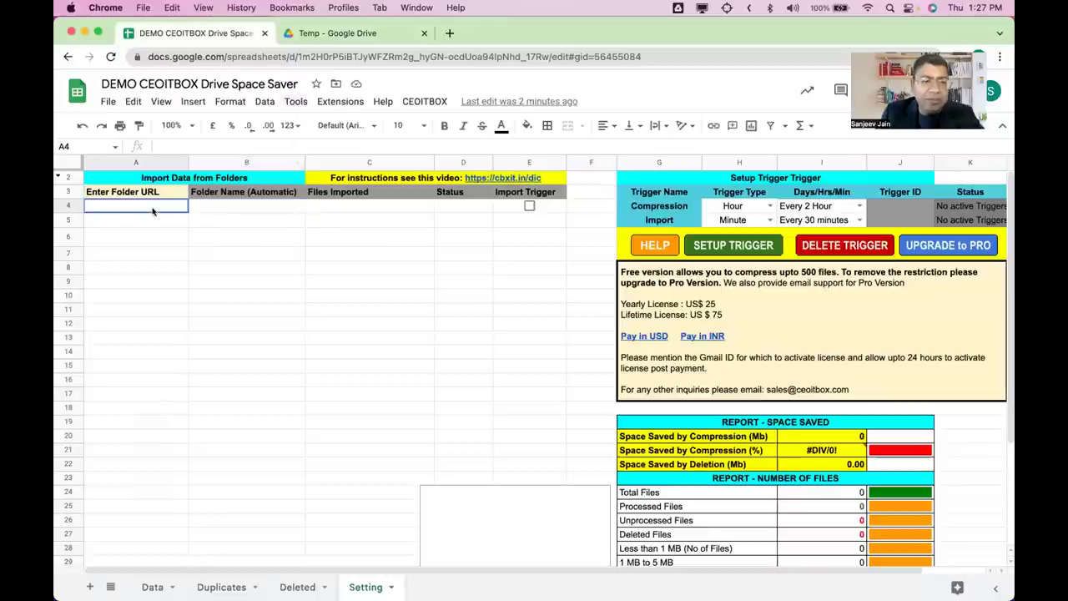
key(super+v)
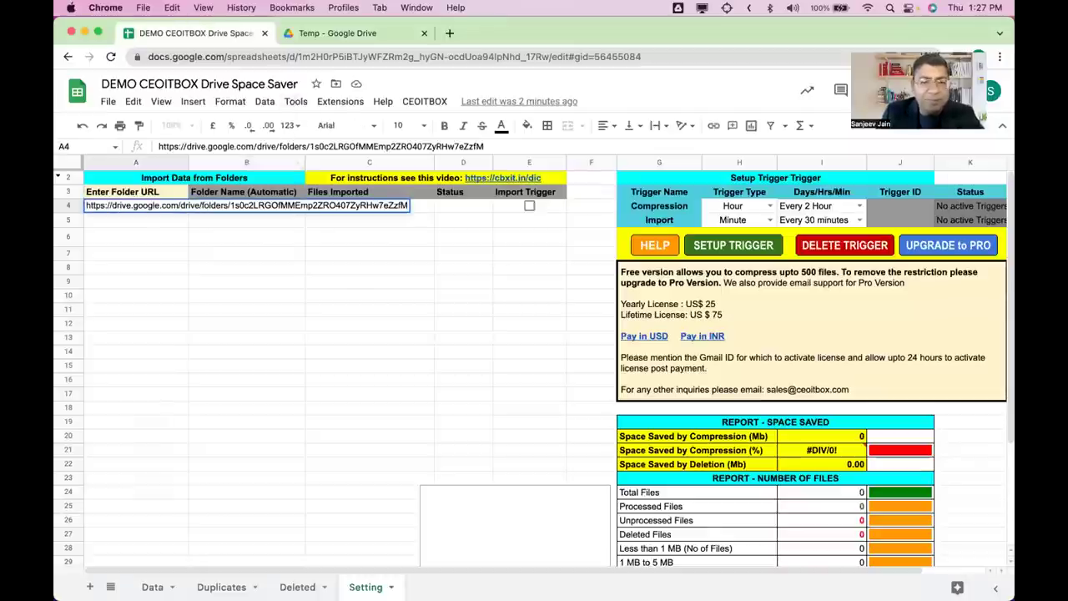
key(Return)
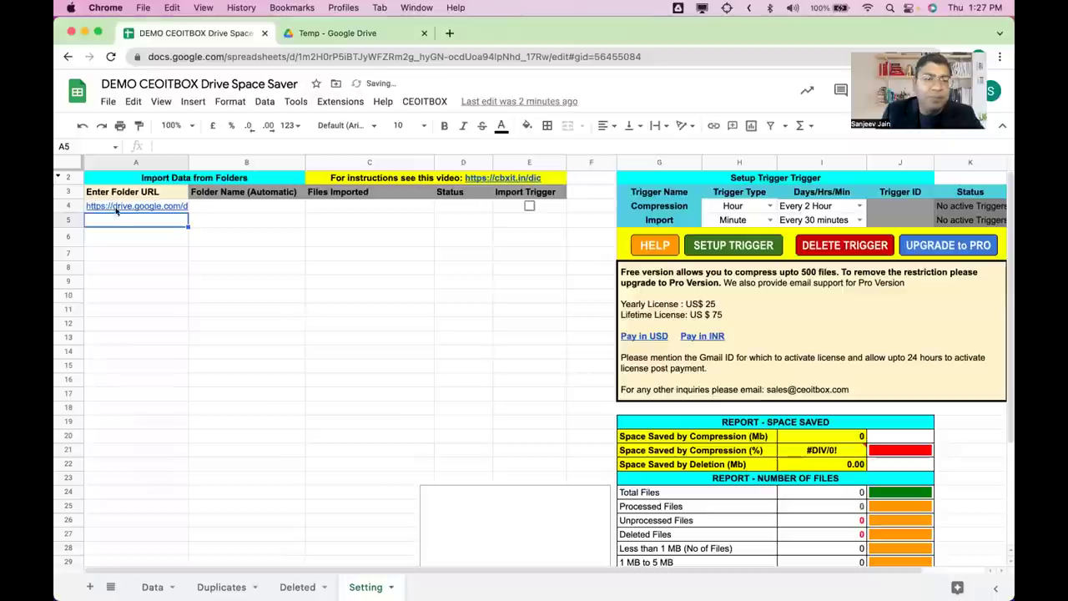
mouse_move(153, 206)
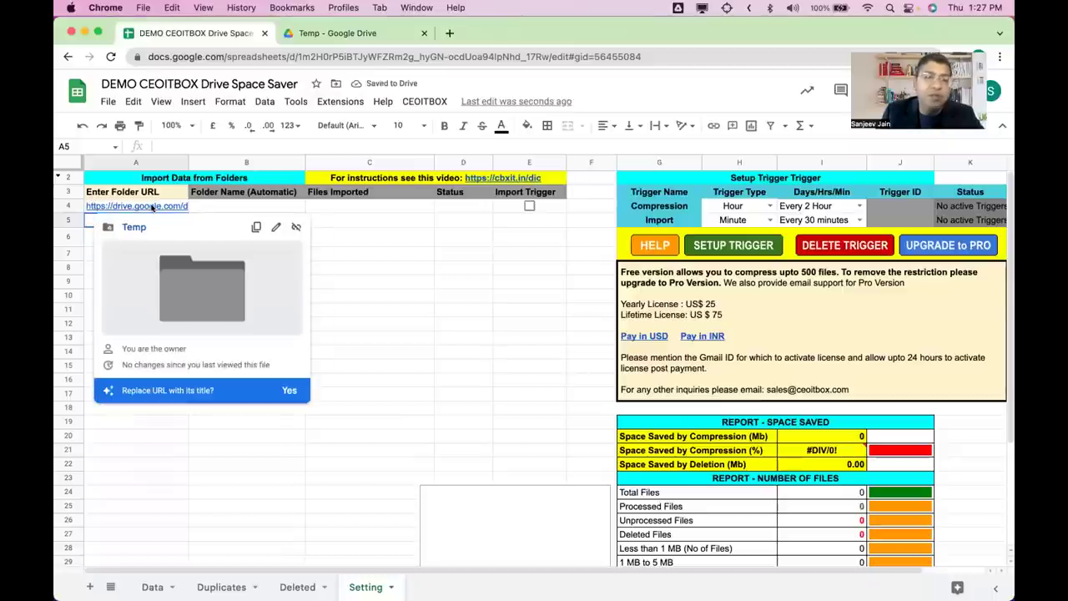
click(329, 211)
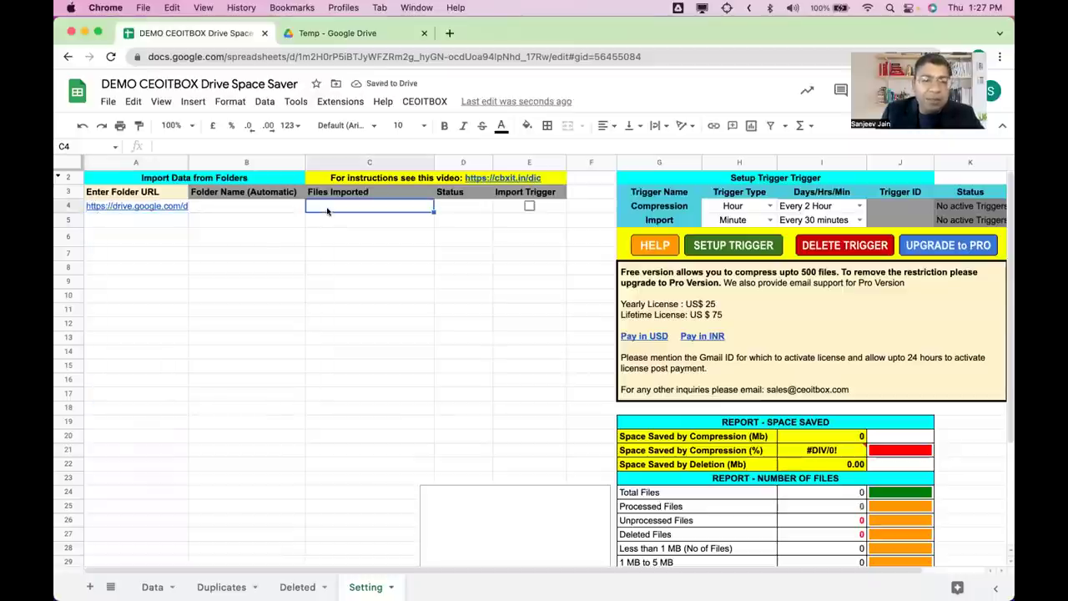
click(147, 220)
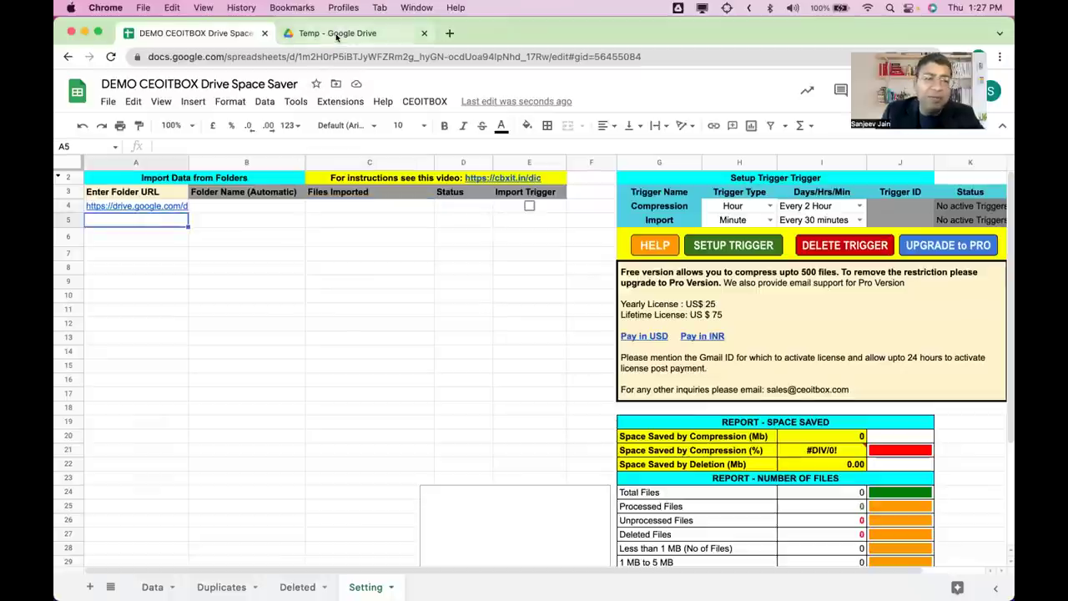
key(super+v)
click(158, 242)
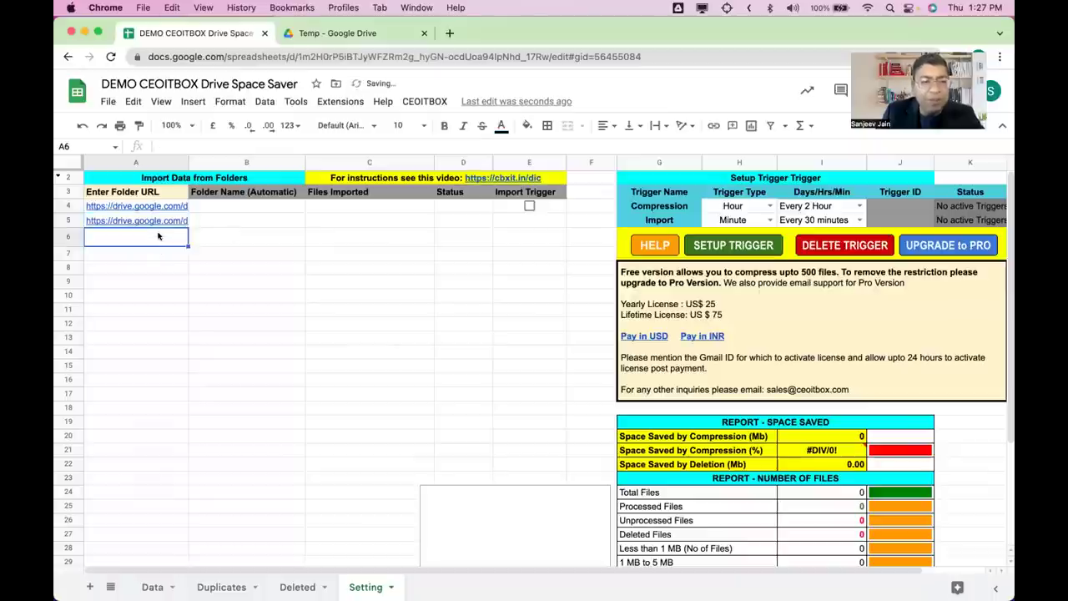
key(super+v)
key(super+z)
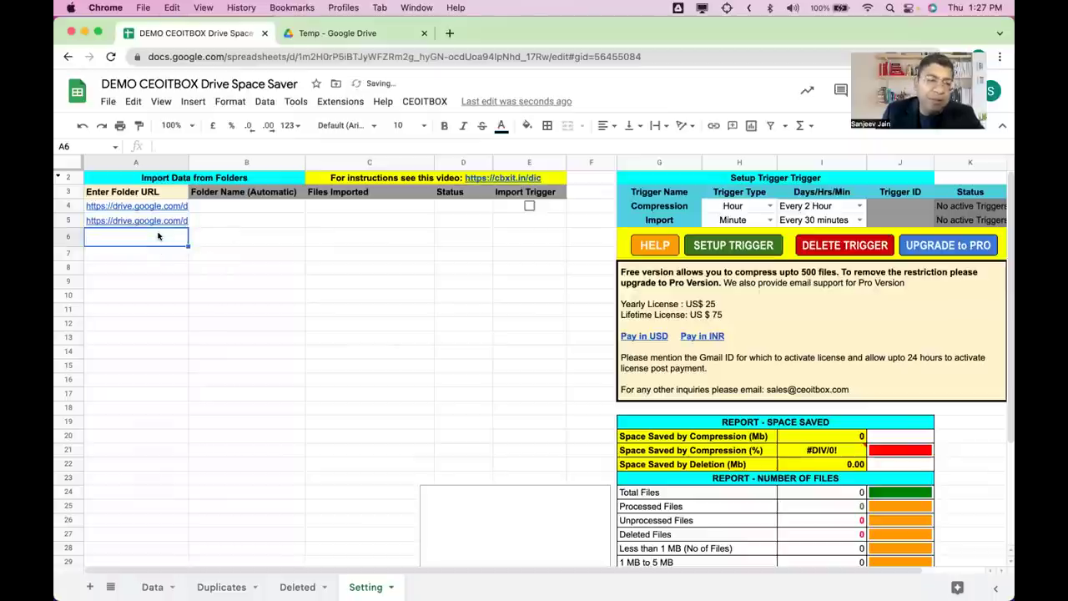
key(super+z)
click(158, 241)
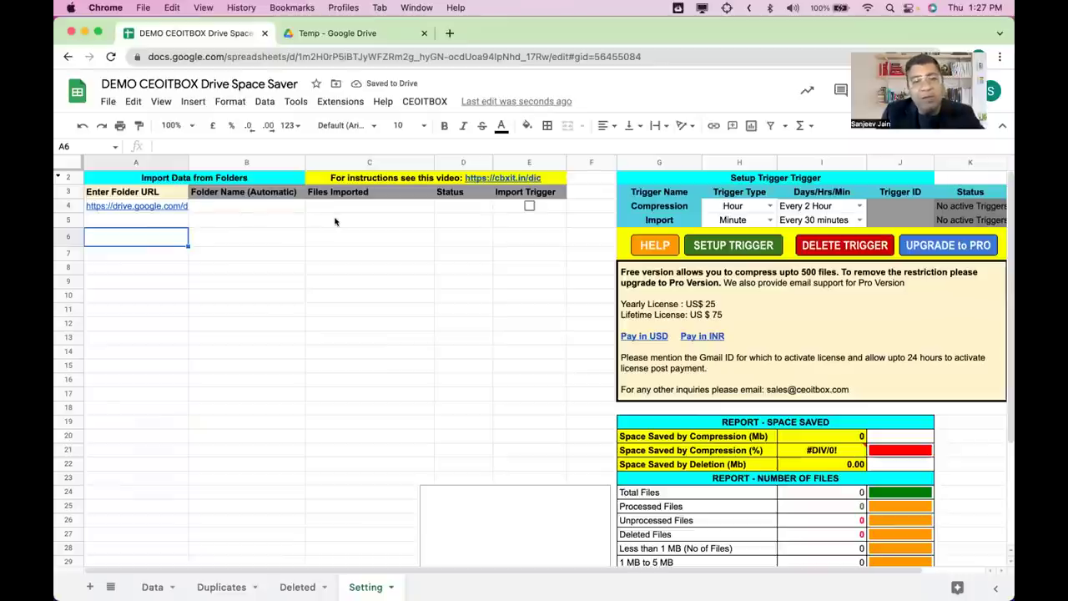
Step: Start the CEOITBOX Import script and grant image size converter the requested access with the signed-in Google account
click(429, 103)
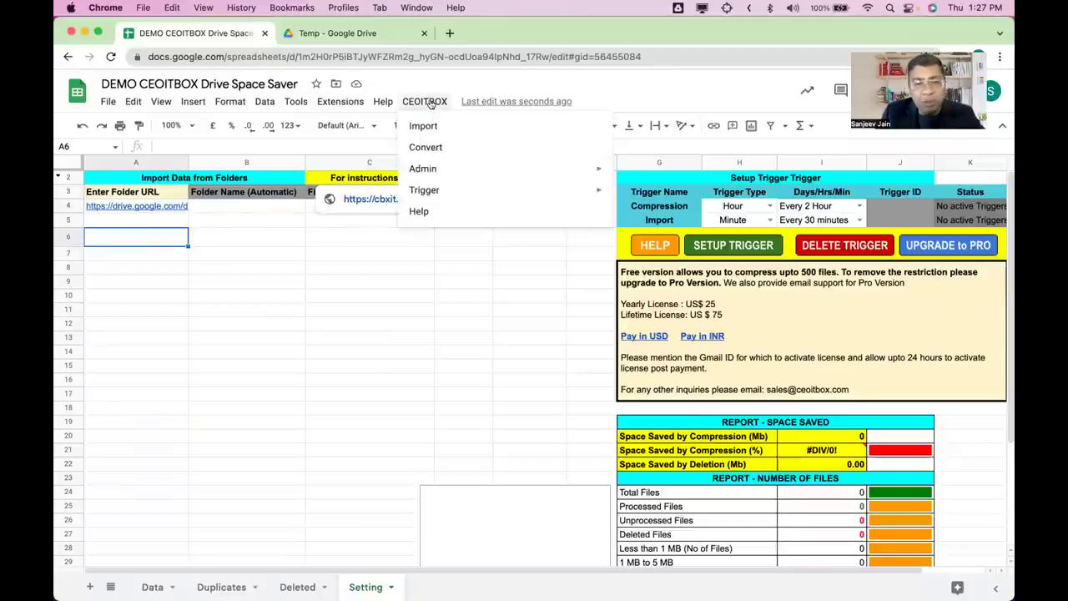
click(424, 129)
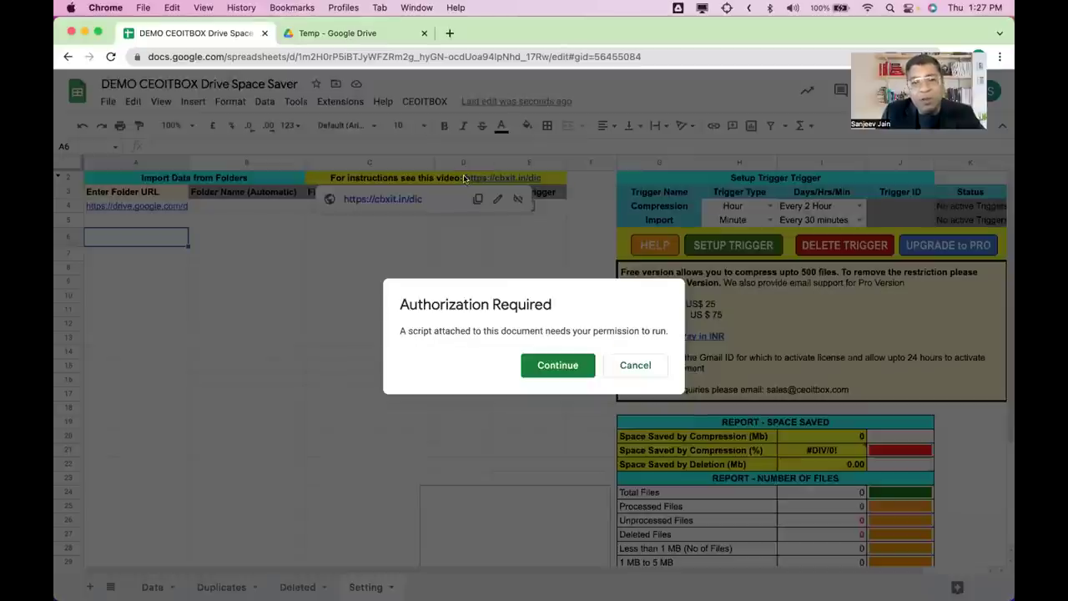
click(542, 367)
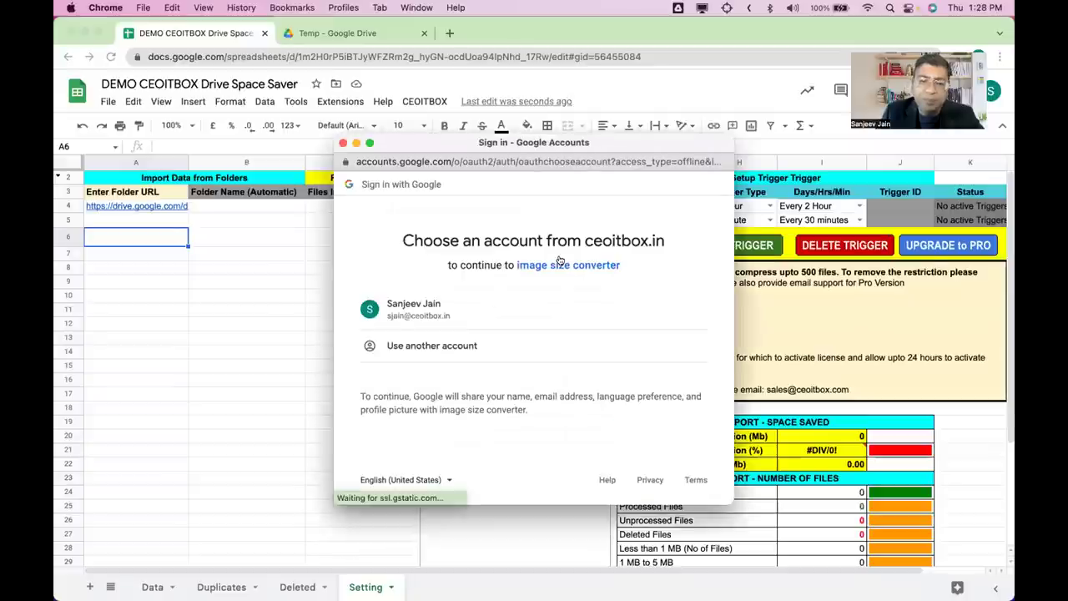
click(474, 303)
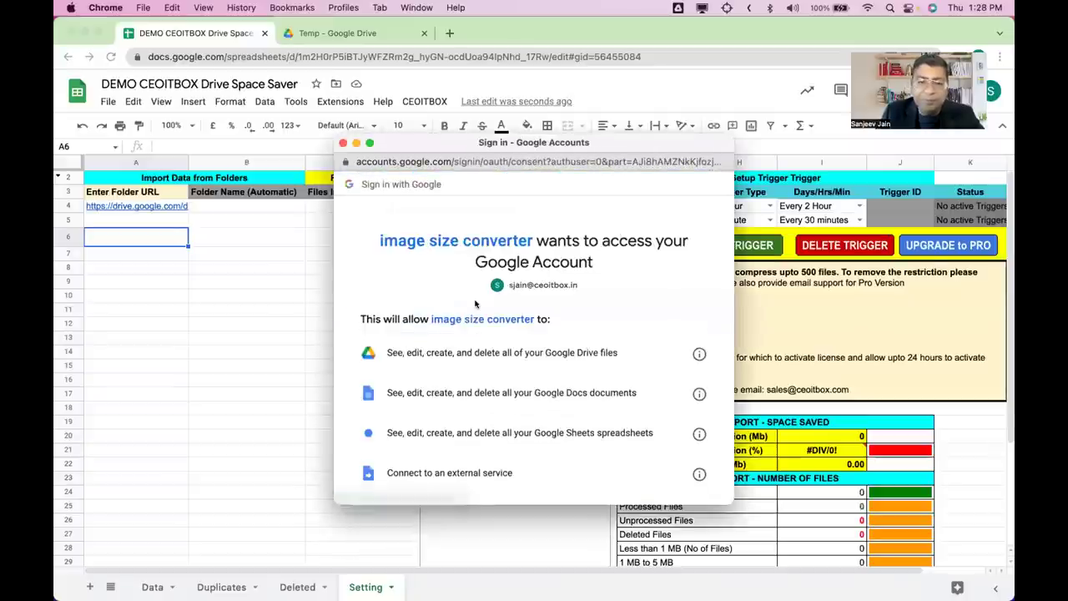
scroll(475, 302, down, 5)
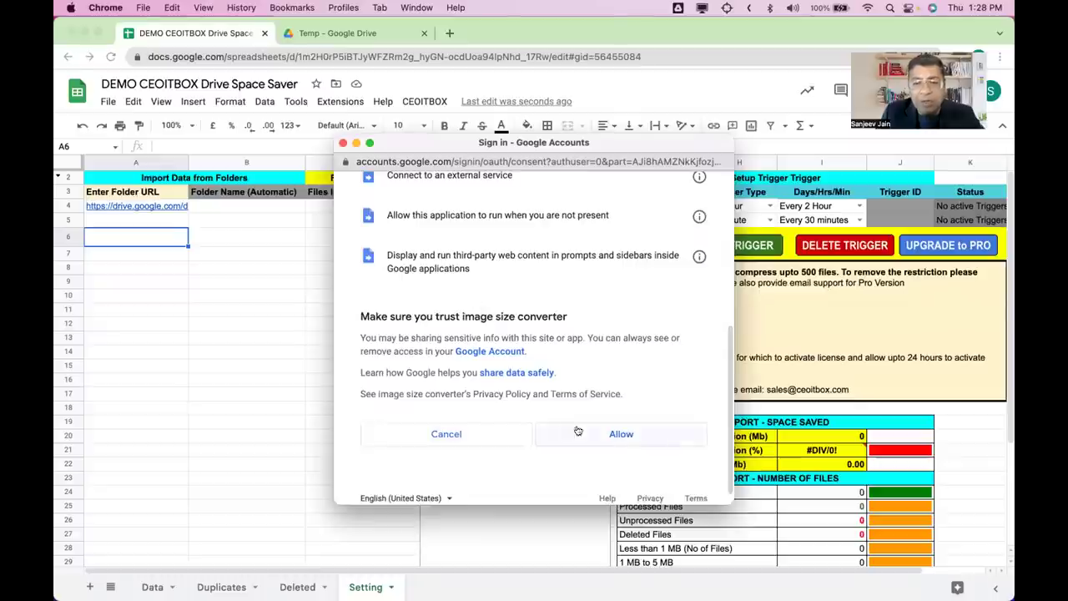
scroll(588, 331, up, 5)
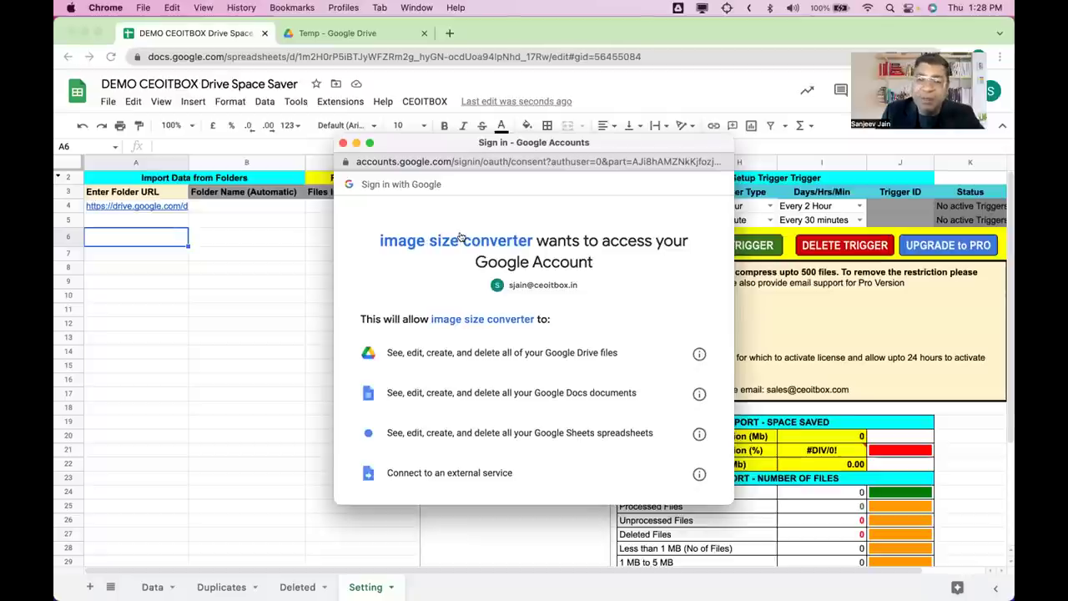
scroll(459, 238, down, 5)
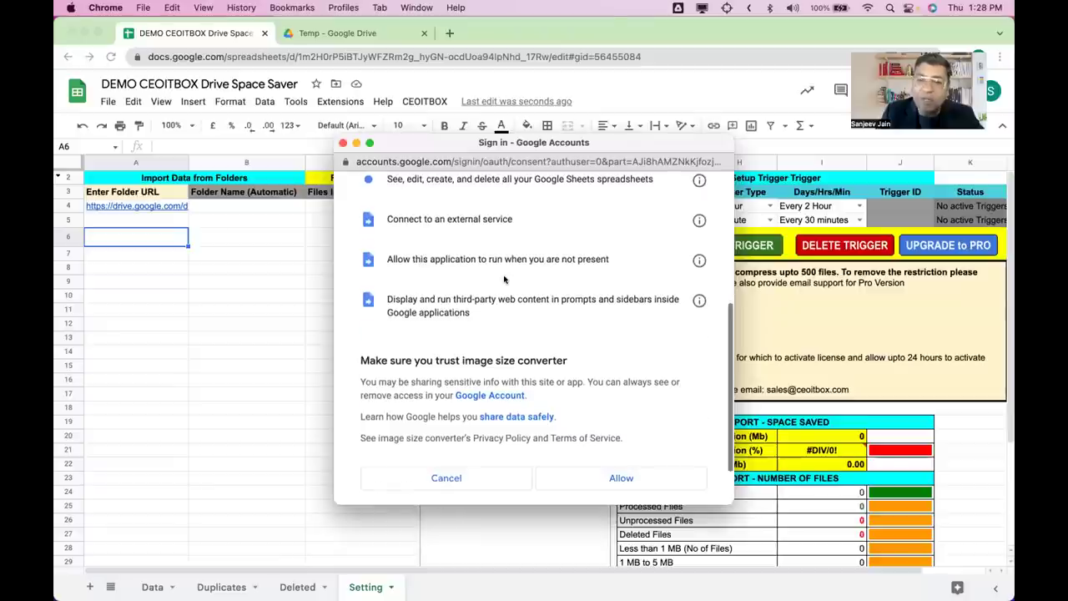
scroll(504, 283, up, 5)
scroll(504, 283, down, 5)
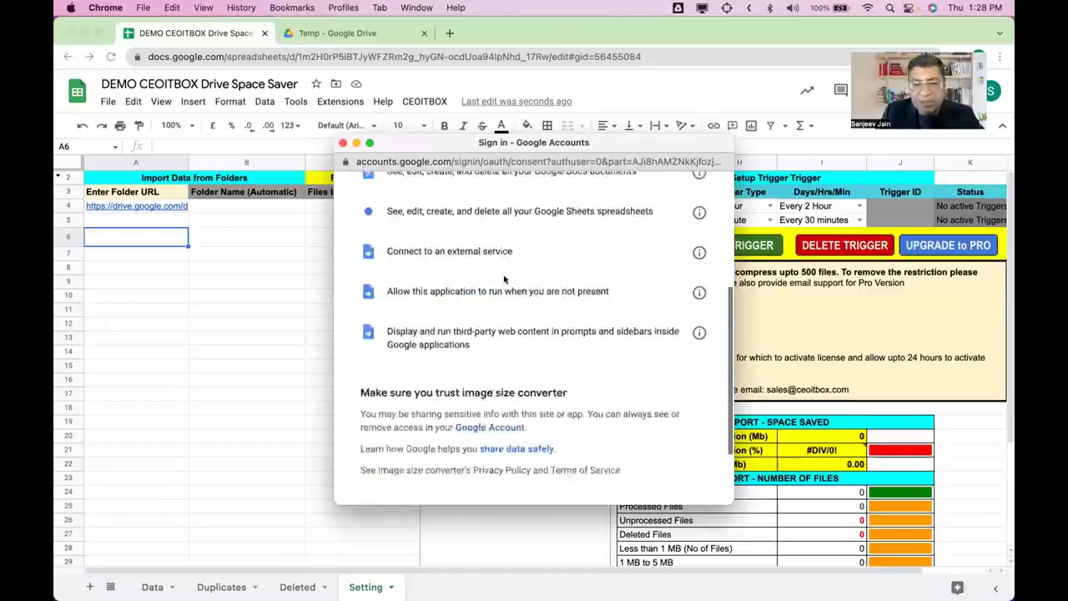
click(571, 417)
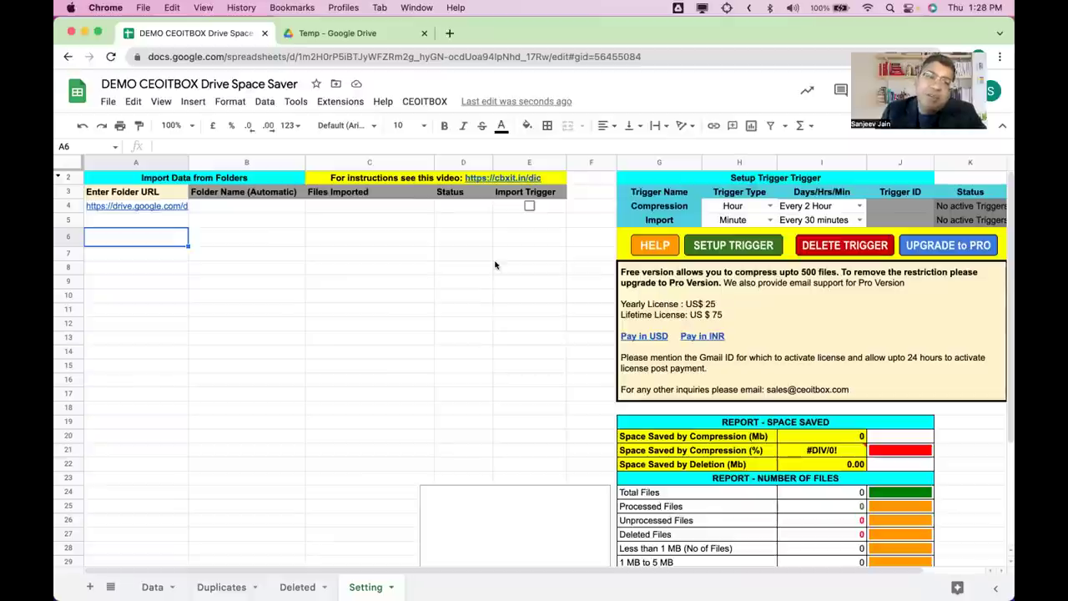
Step: Try to run the CEOITBOX Import for the folder URL in row 4 of the Setting sheet
click(401, 220)
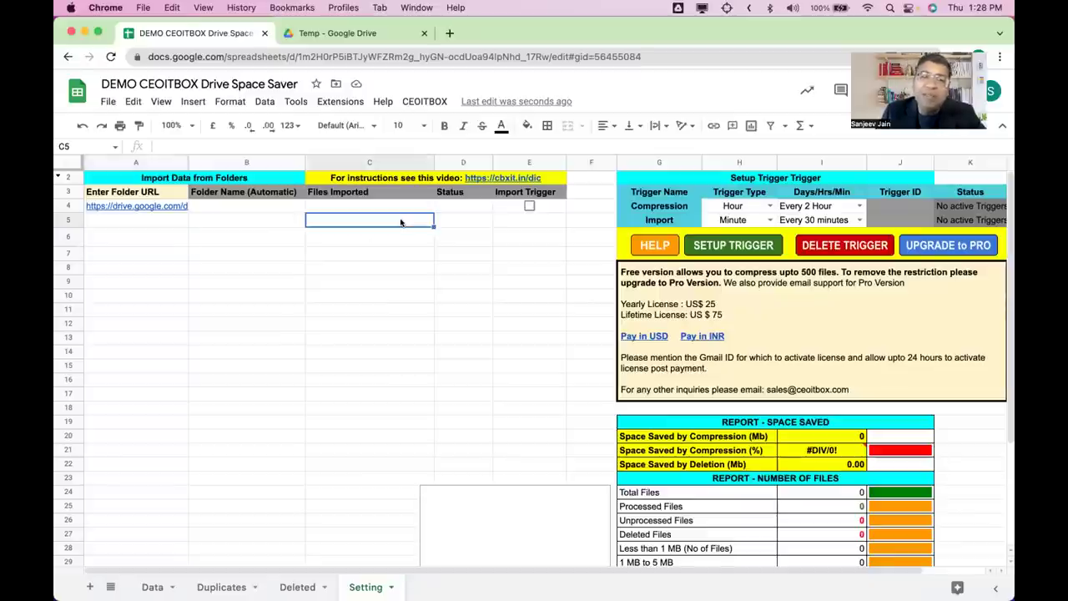
click(419, 102)
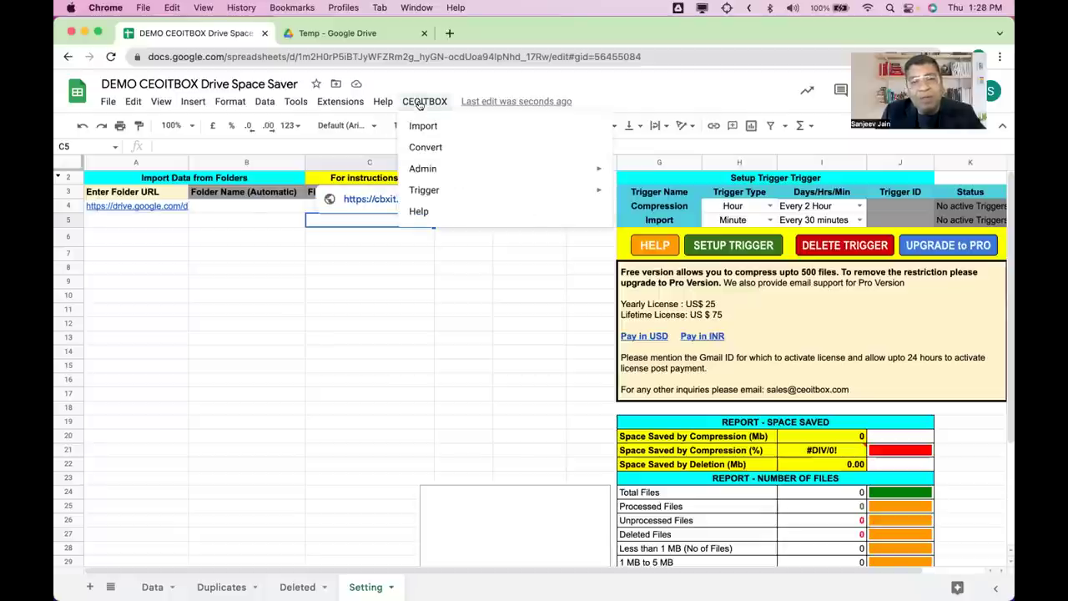
click(424, 125)
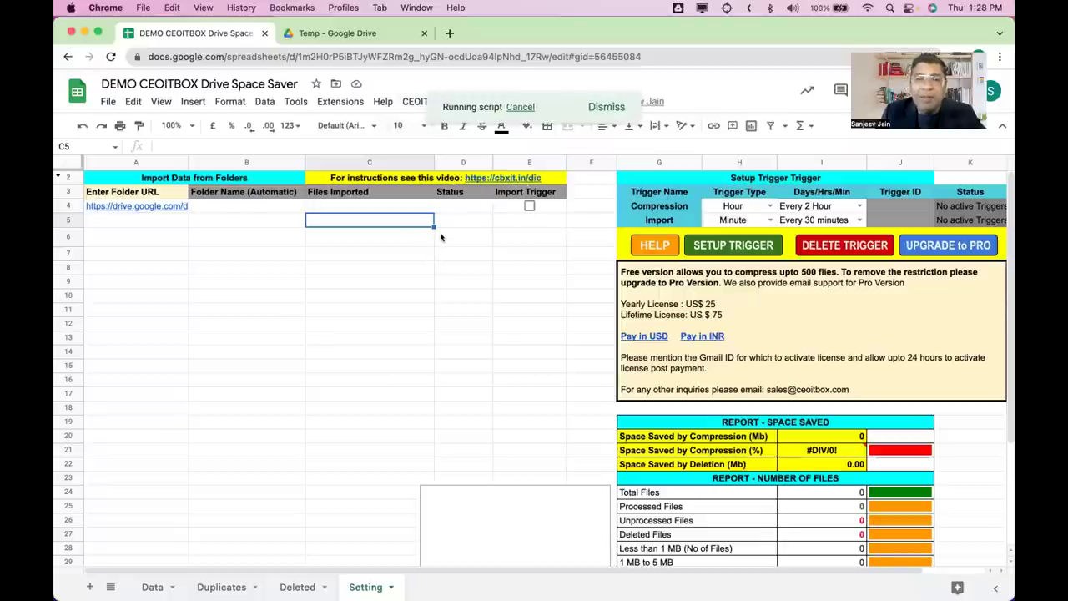
Step: Tick the Import Trigger checkbox in E4 for the folder row and copy the ticked checkbox into E5 and E6
click(528, 205)
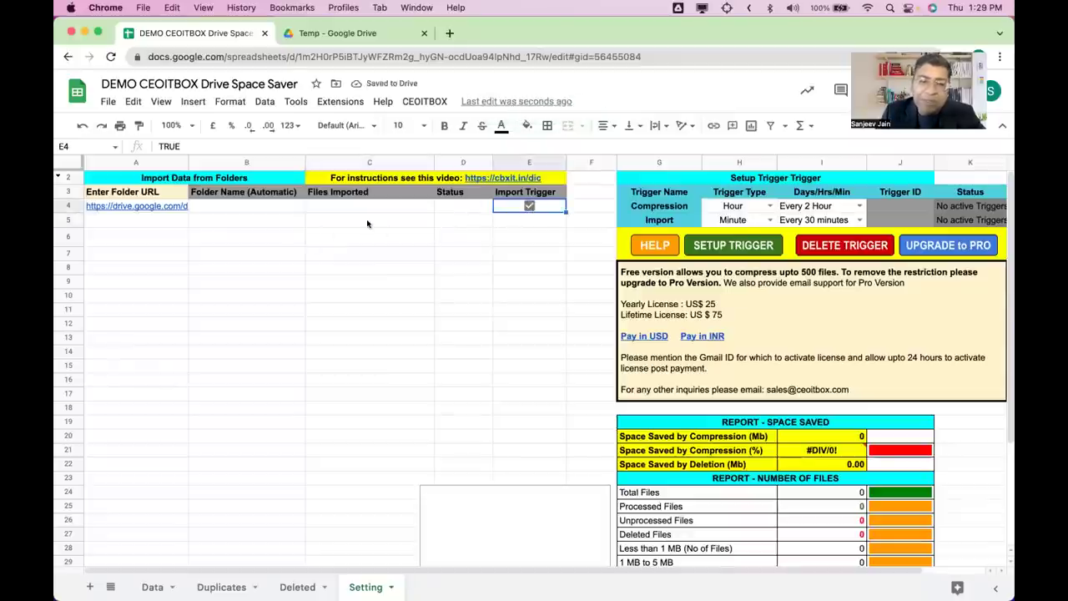
key(super+c)
click(511, 219)
key(super+v)
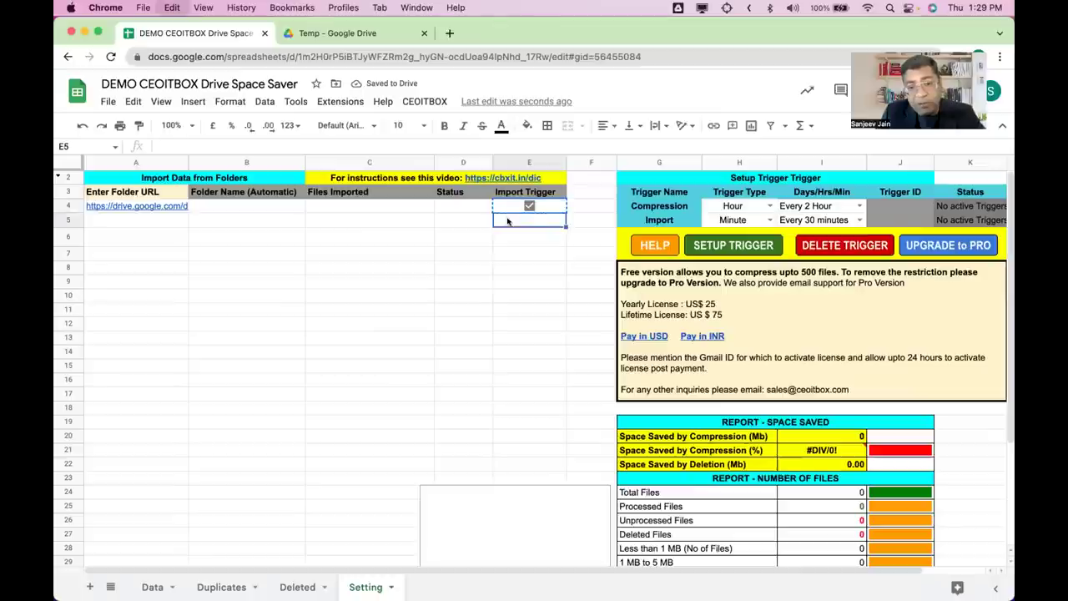
click(508, 241)
key(super+v)
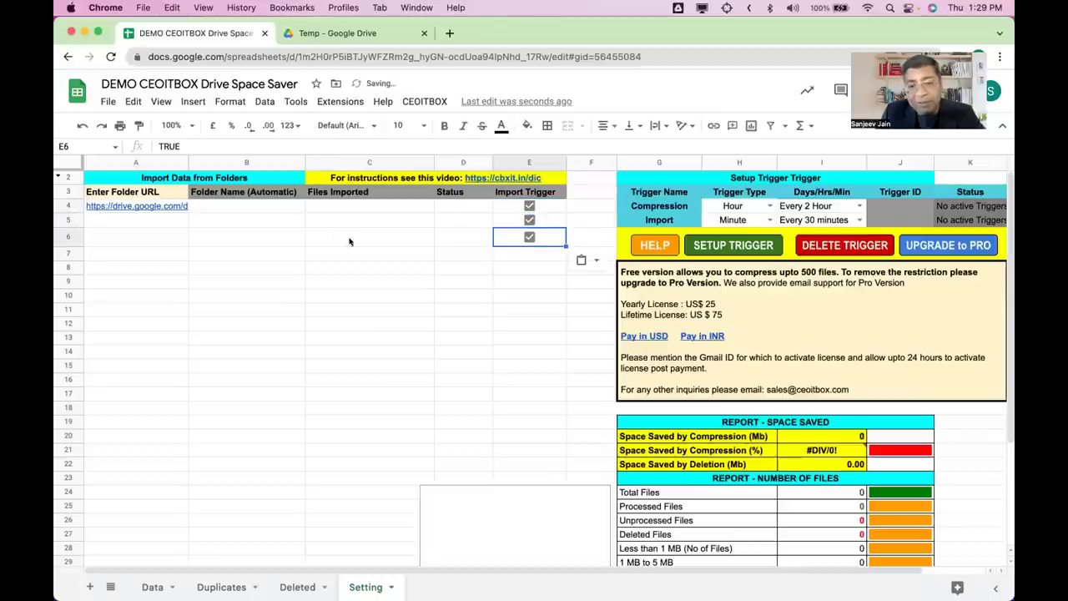
click(164, 220)
key(super+shift+c)
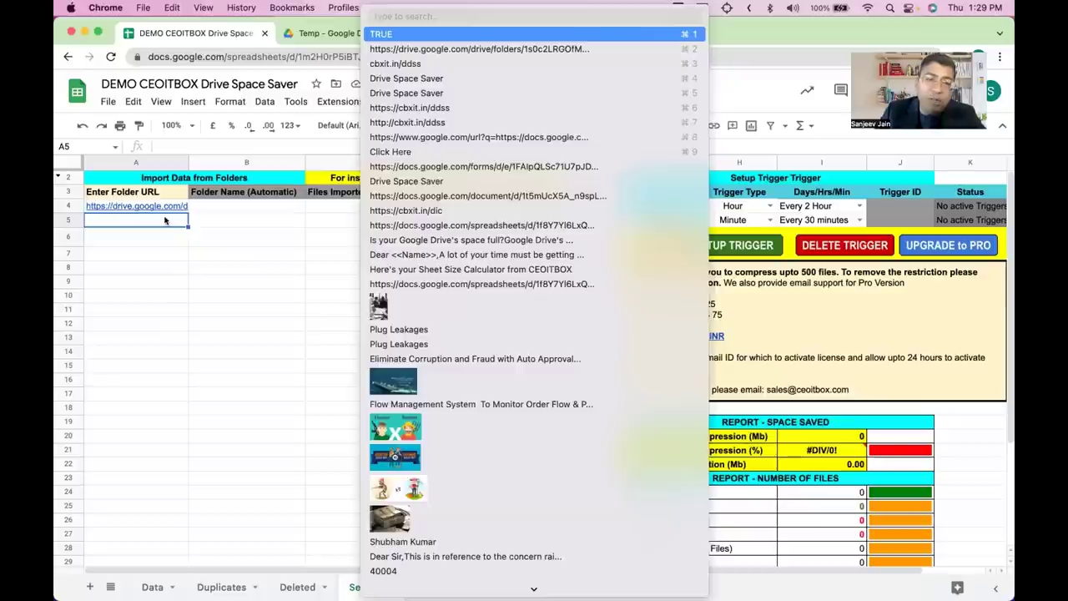
key(Down)
key(Escape)
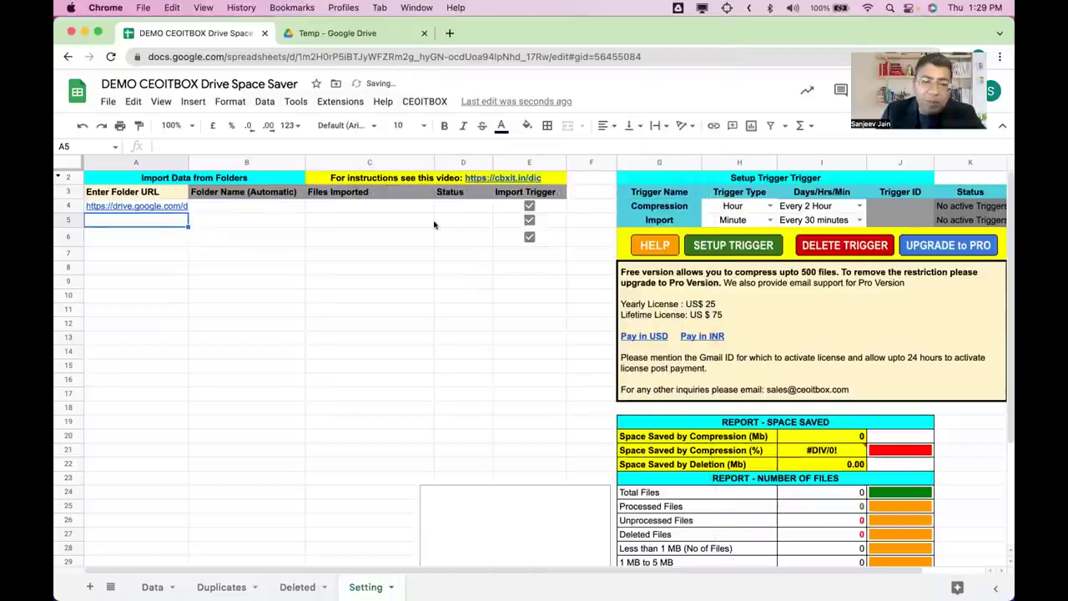
Step: Untick the Import Trigger checkboxes in E5 and E6 and run the CEOITBOX Import for the folder in row 4
click(529, 219)
click(529, 236)
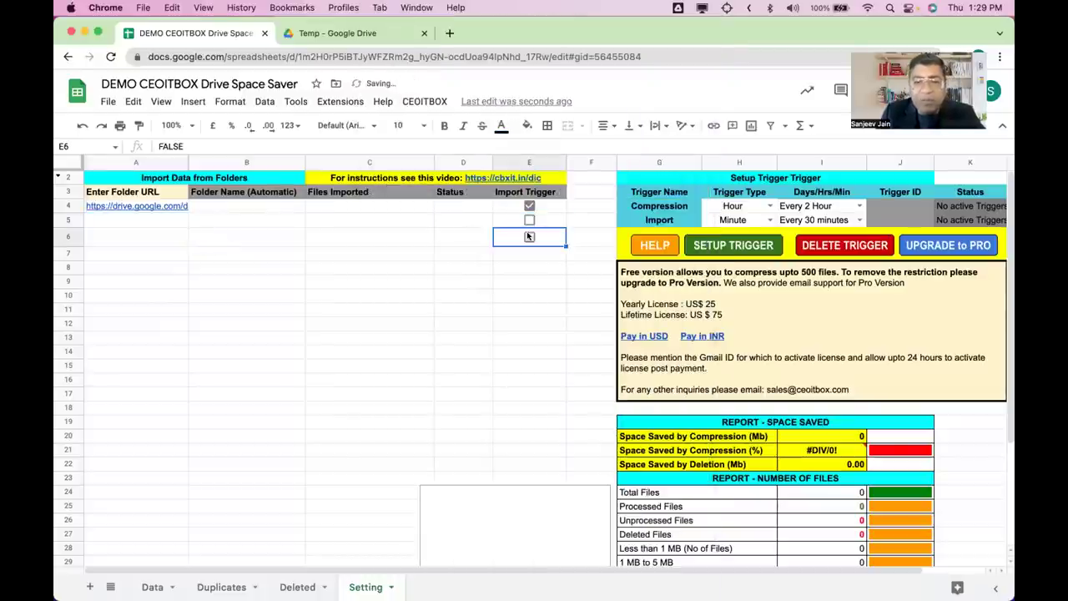
click(494, 211)
click(424, 100)
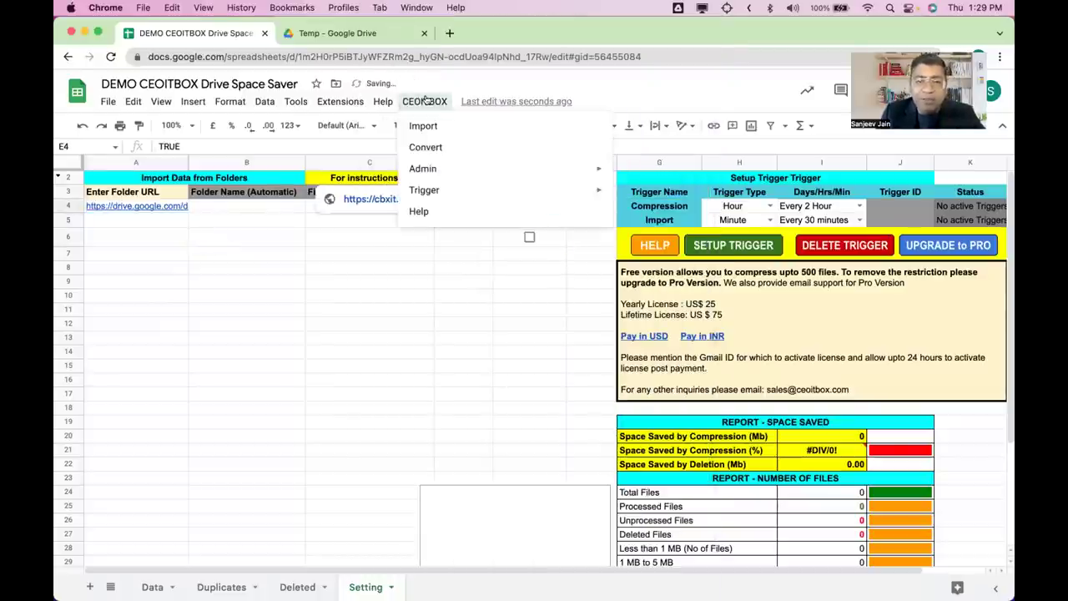
click(425, 127)
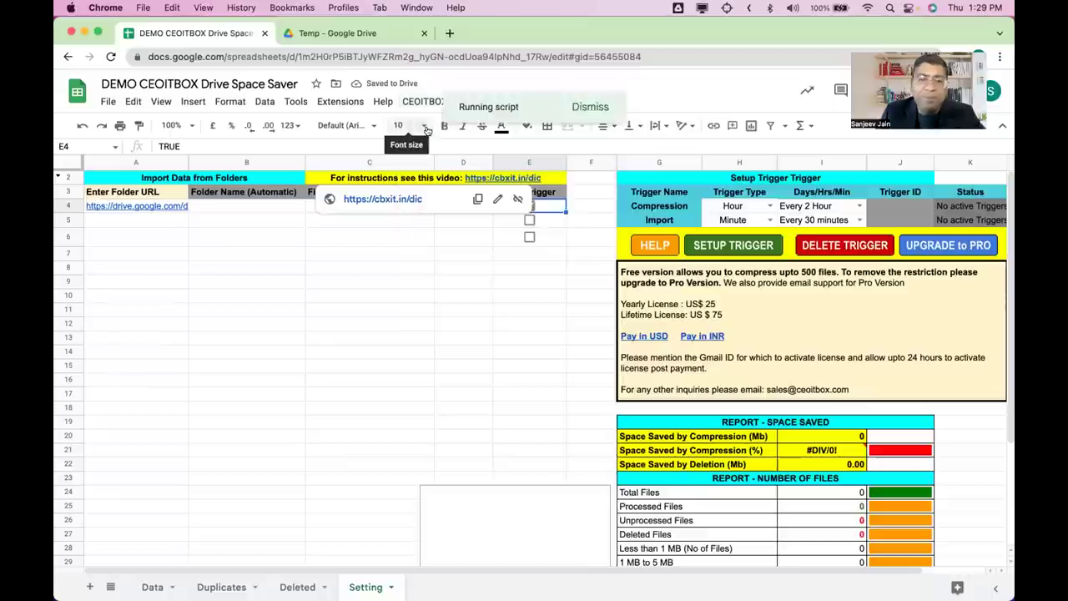
Step: Remove the filter from the Data sheet's header row and look through the imported files' names, locations, sizes and resolutions
click(349, 251)
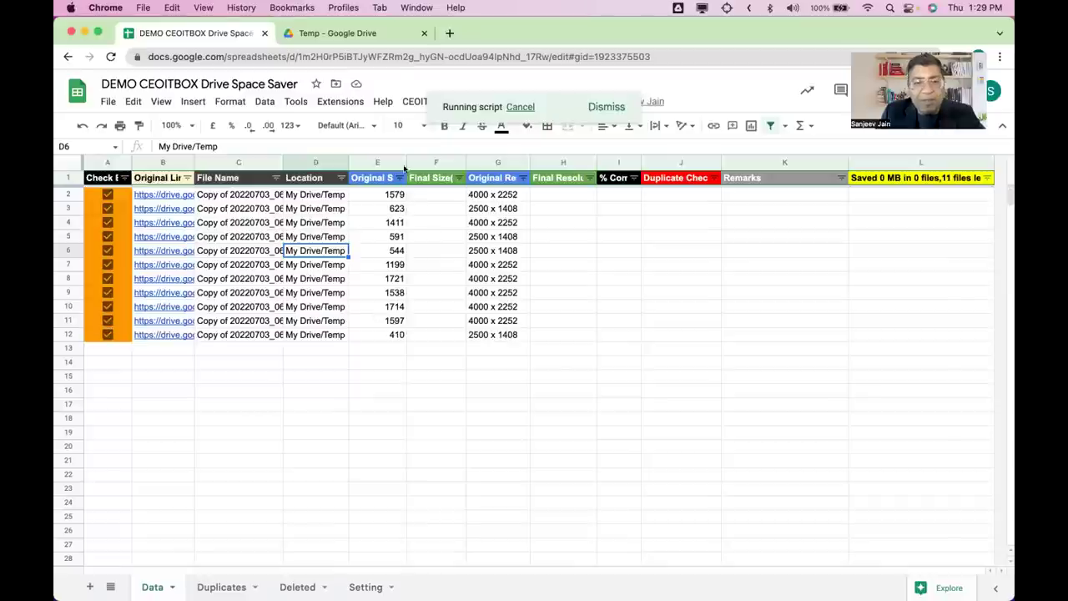
click(770, 125)
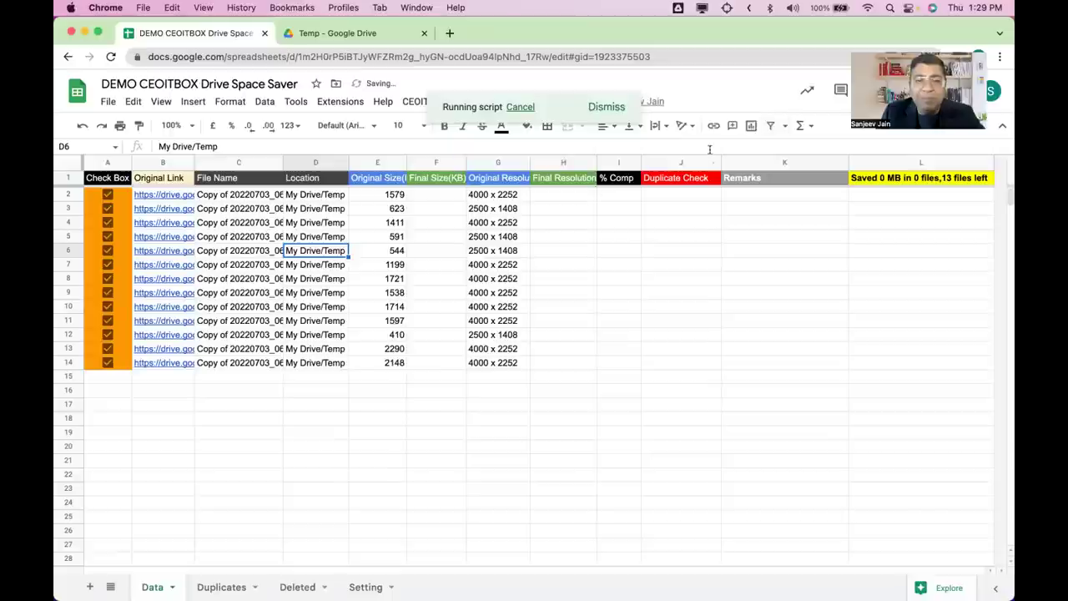
click(393, 179)
click(390, 221)
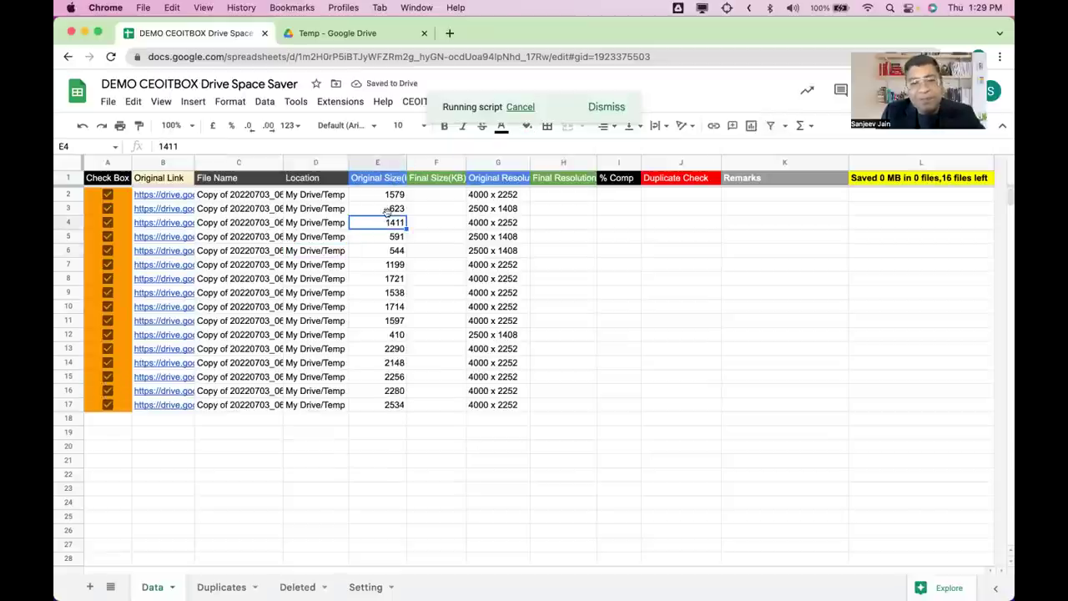
click(394, 193)
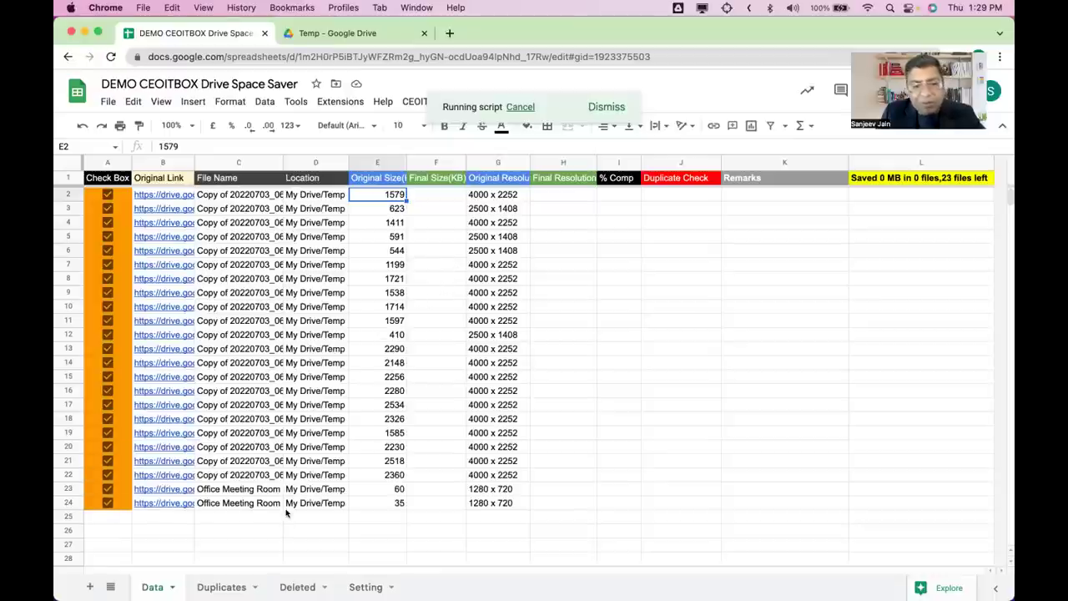
click(361, 587)
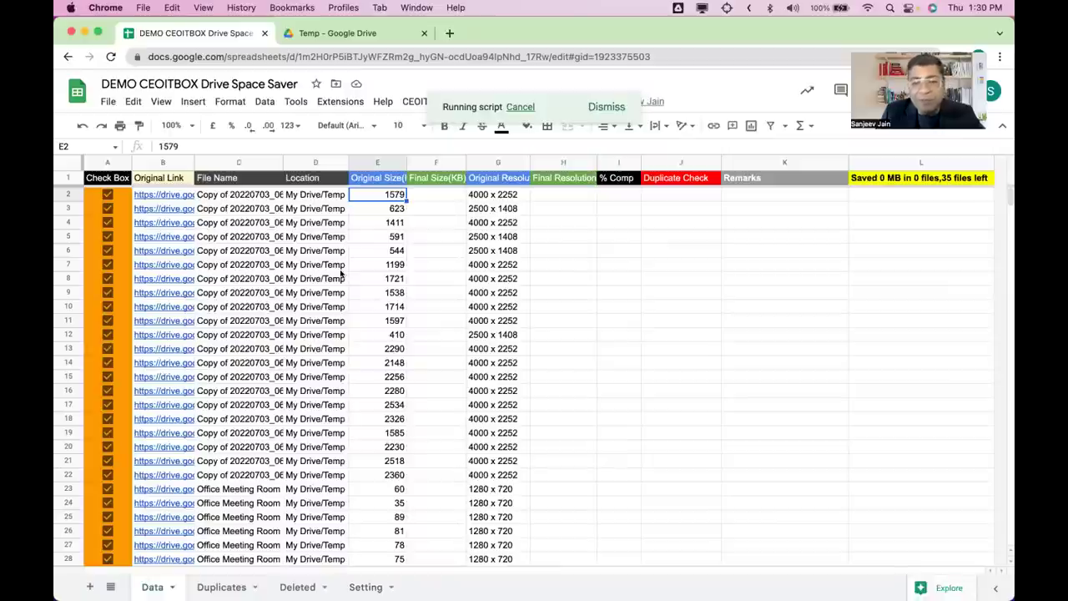
scroll(341, 273, down, 5)
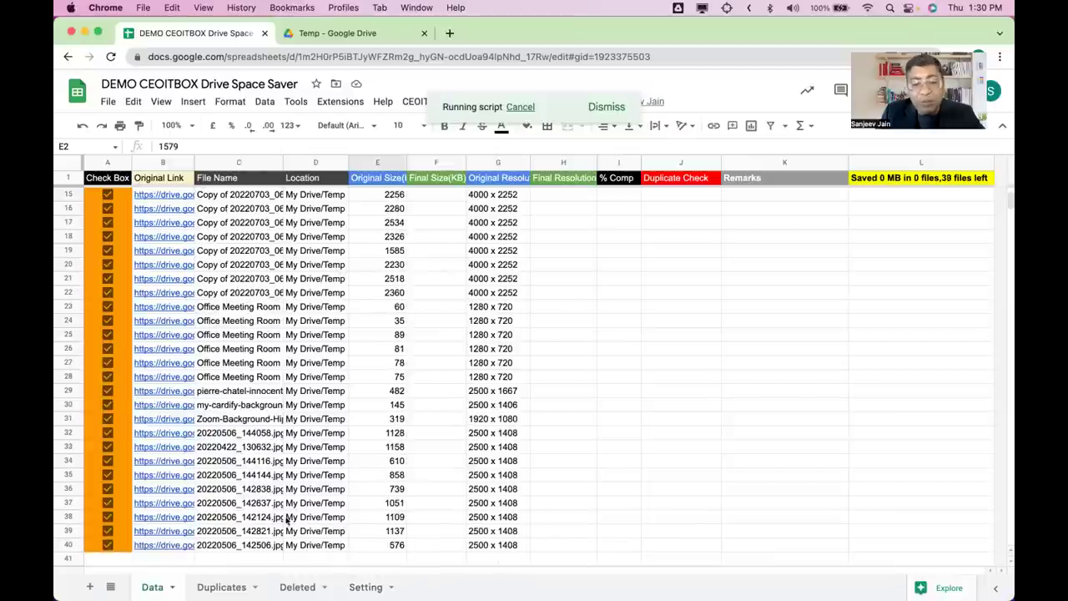
Step: Open the Setting sheet and view the available trigger type and interval options for the Import trigger
click(354, 584)
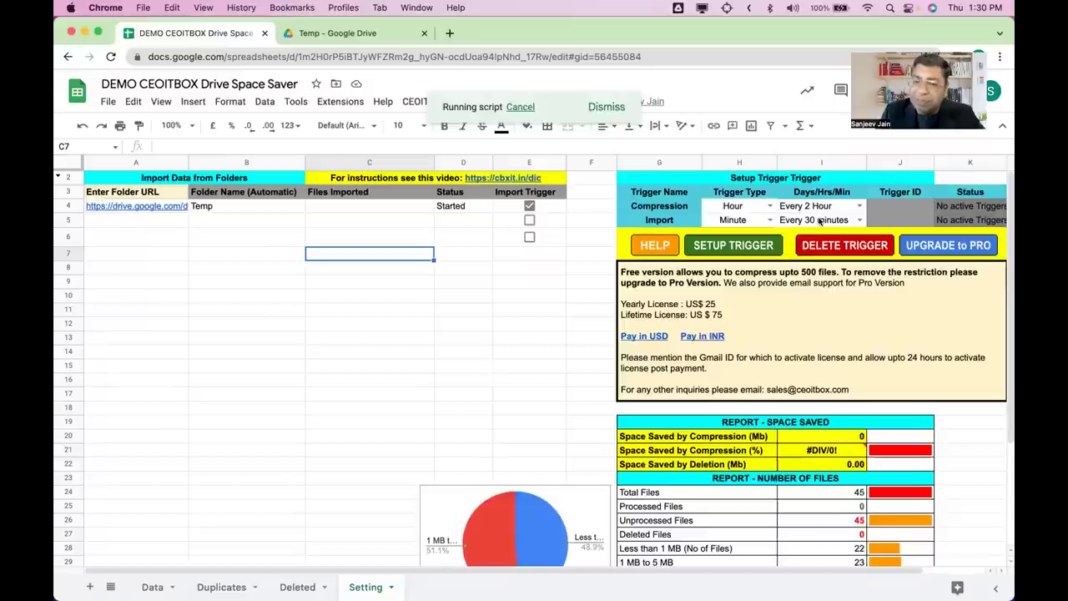
click(743, 219)
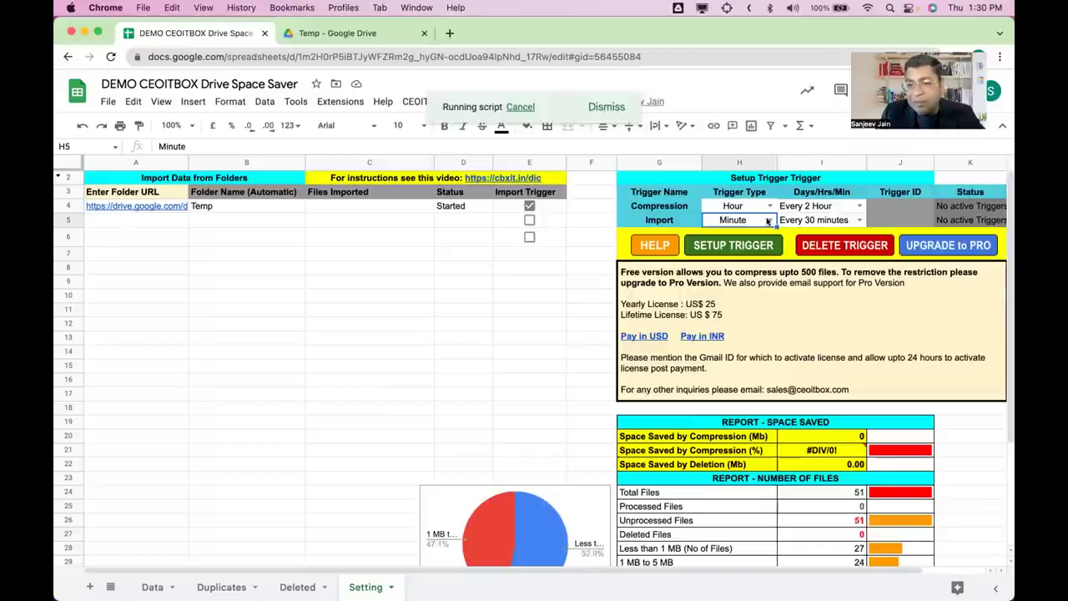
click(768, 220)
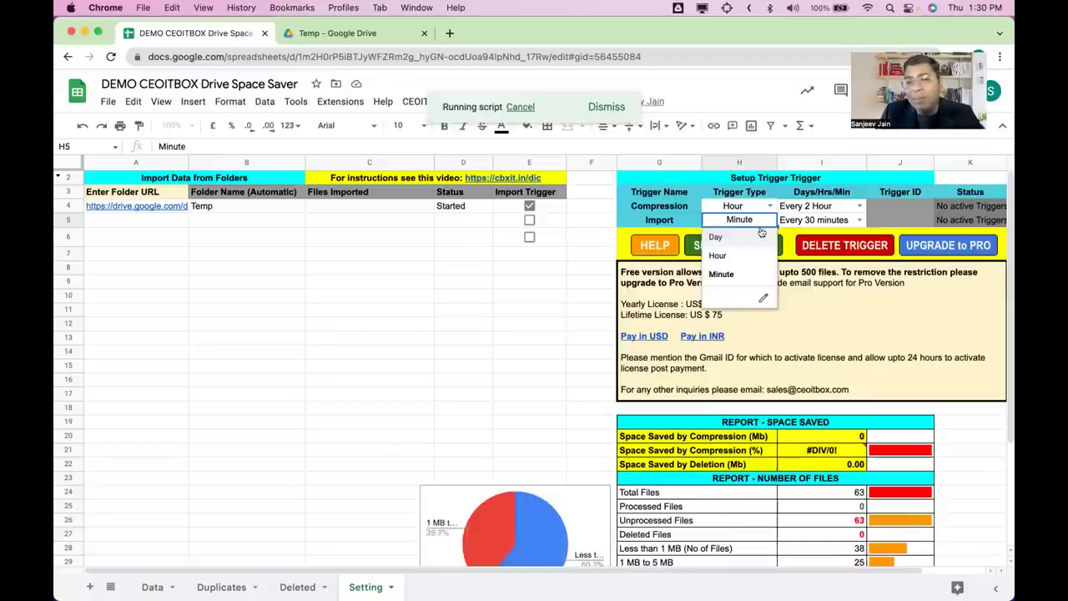
click(787, 223)
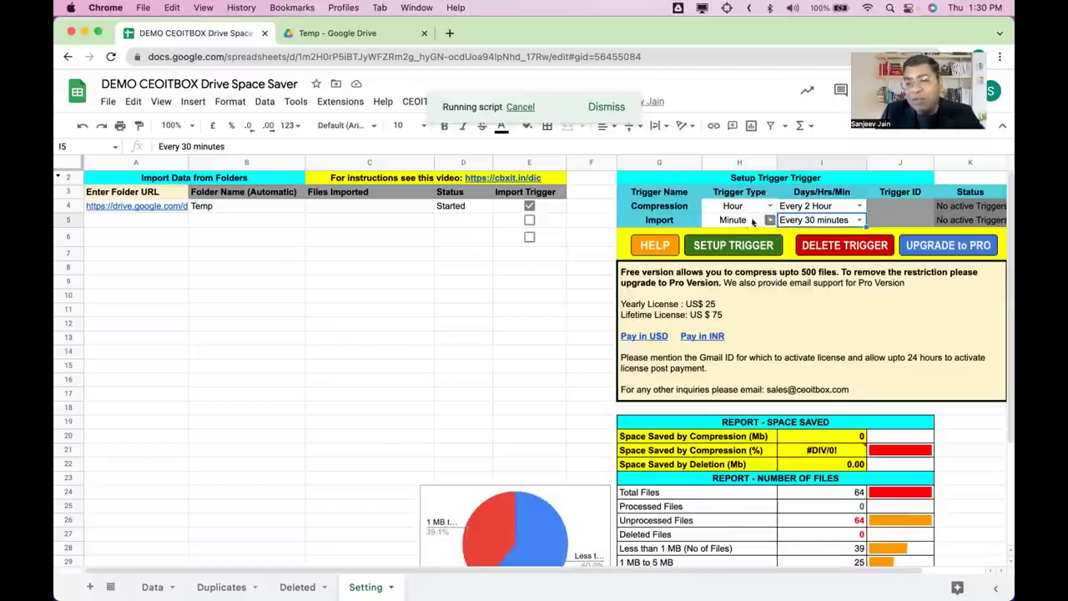
double_click(857, 219)
key(Tab)
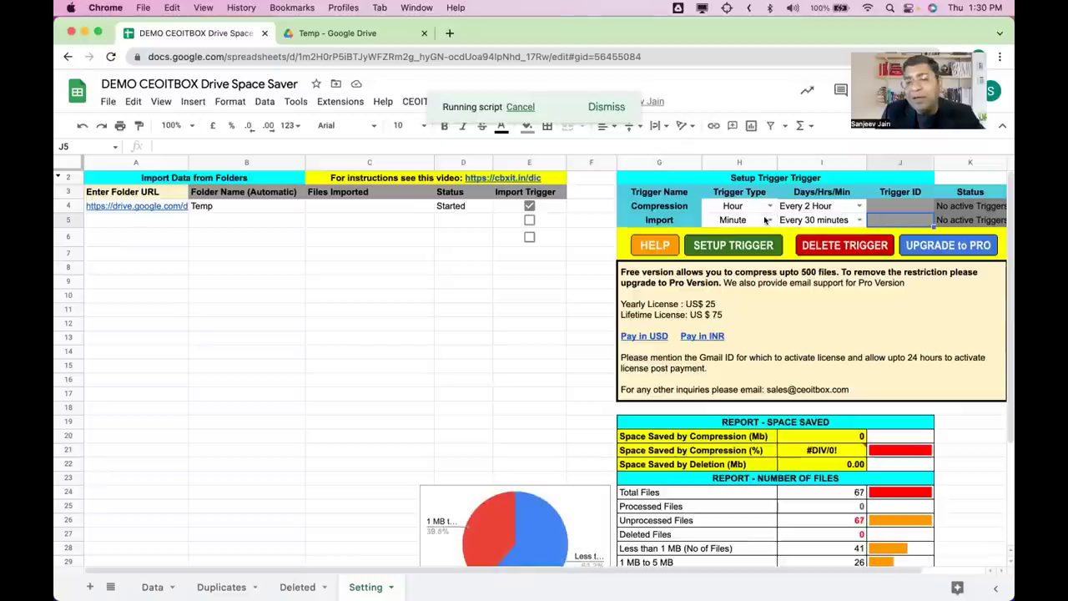
Step: Set the Import trigger type to Hour and view the available hourly intervals
double_click(764, 219)
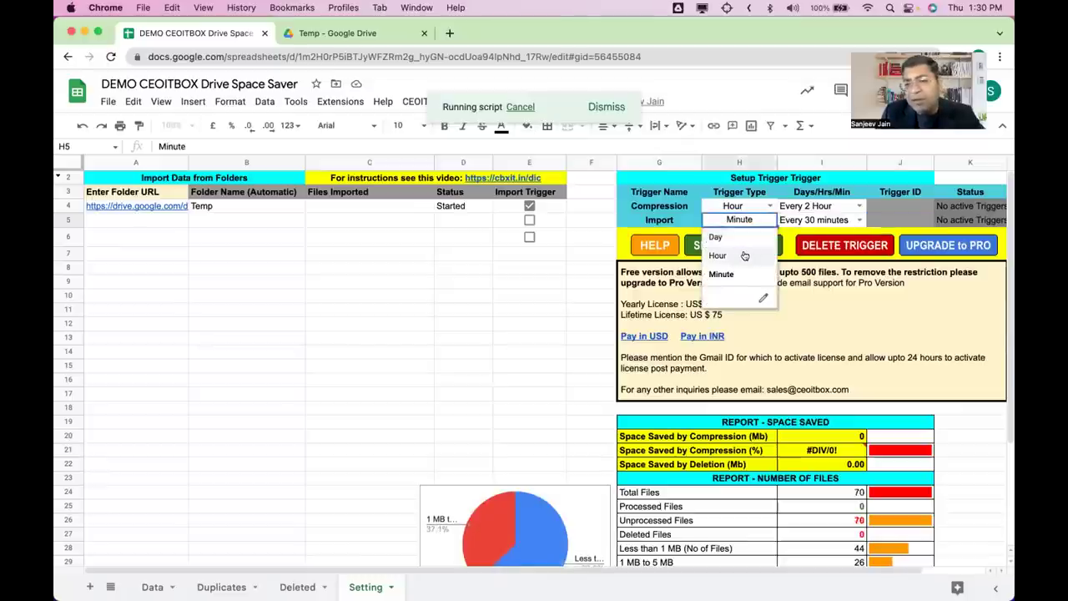
click(744, 255)
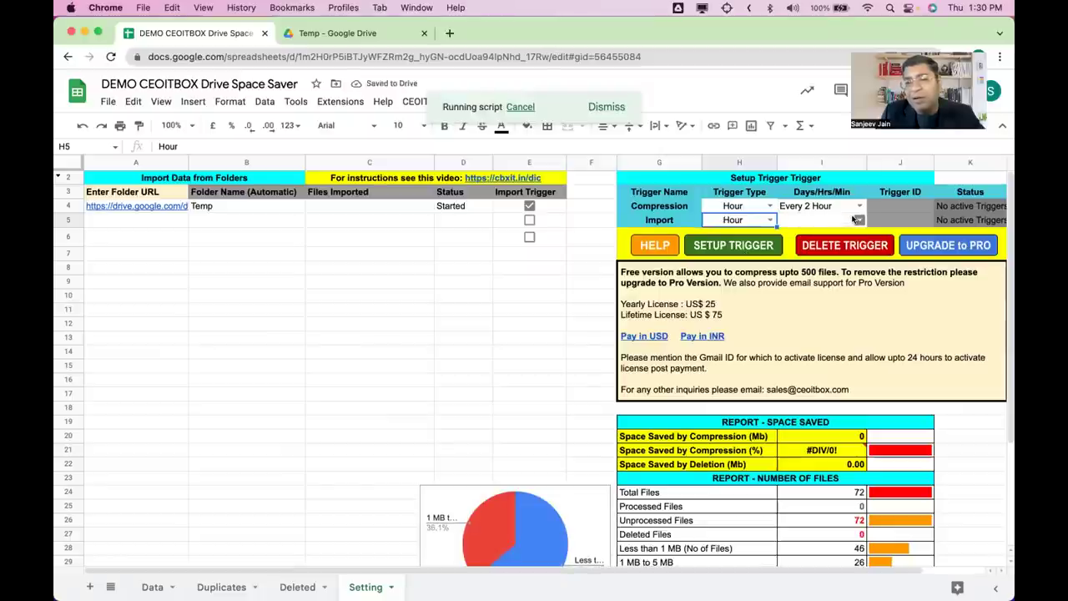
click(859, 220)
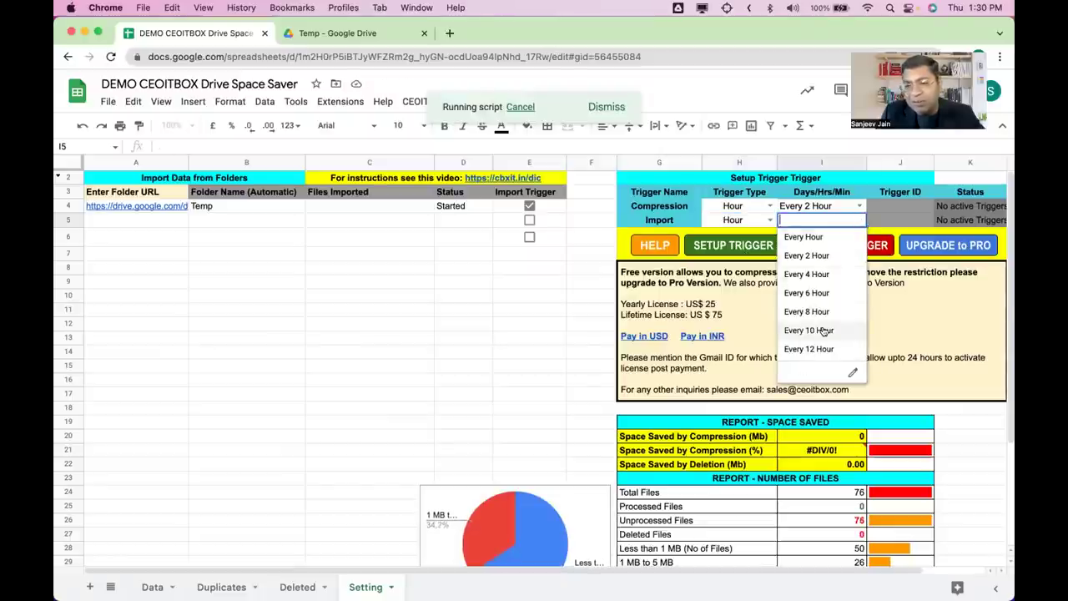
click(881, 221)
Step: Set the Import trigger type to Day with the 1am - 2am time slot
click(769, 220)
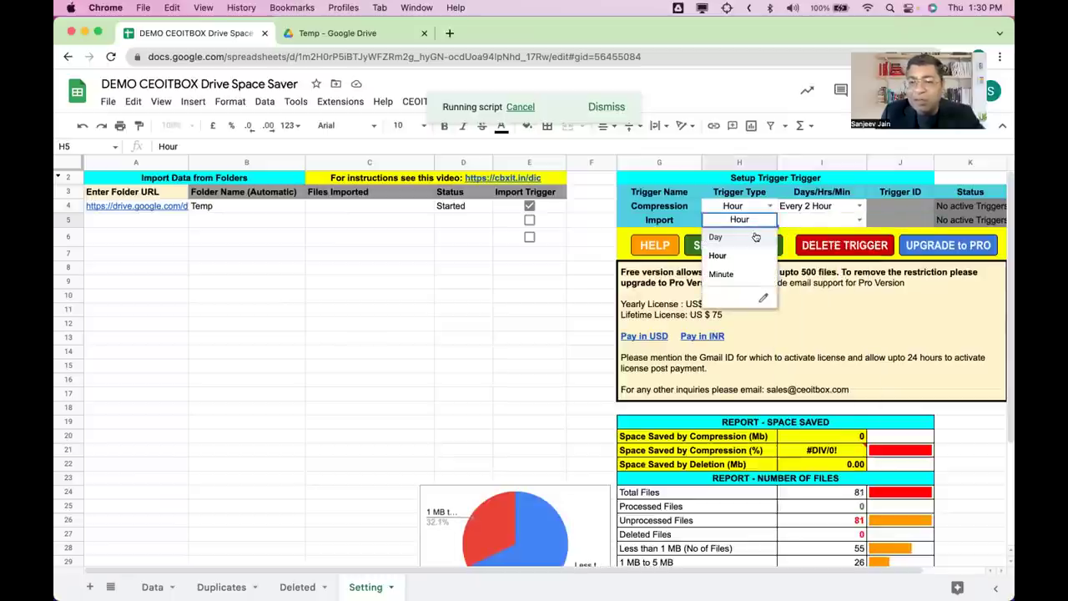
click(751, 237)
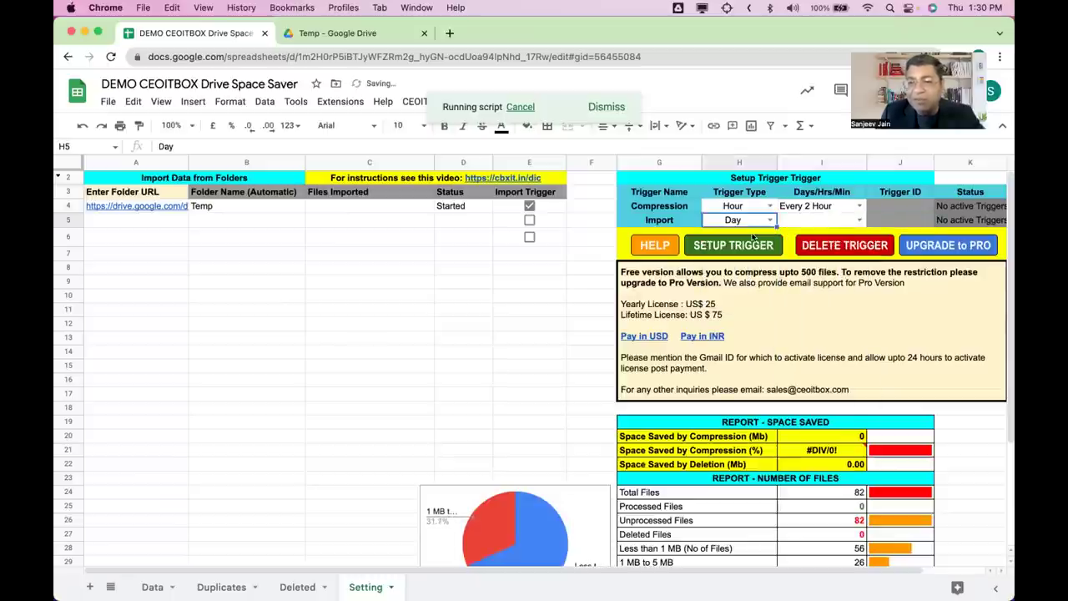
click(860, 218)
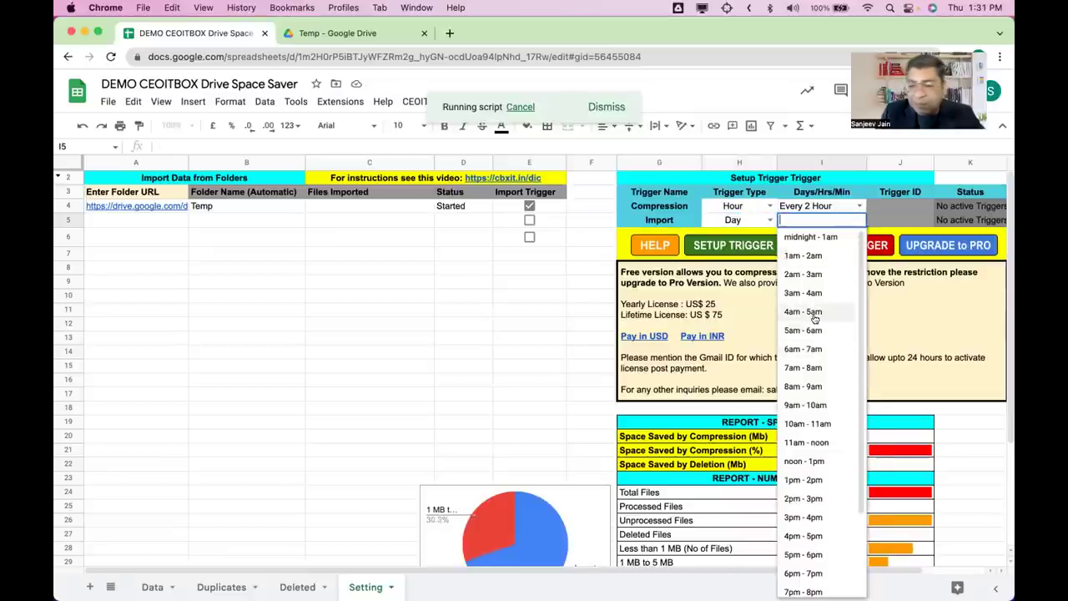
click(802, 255)
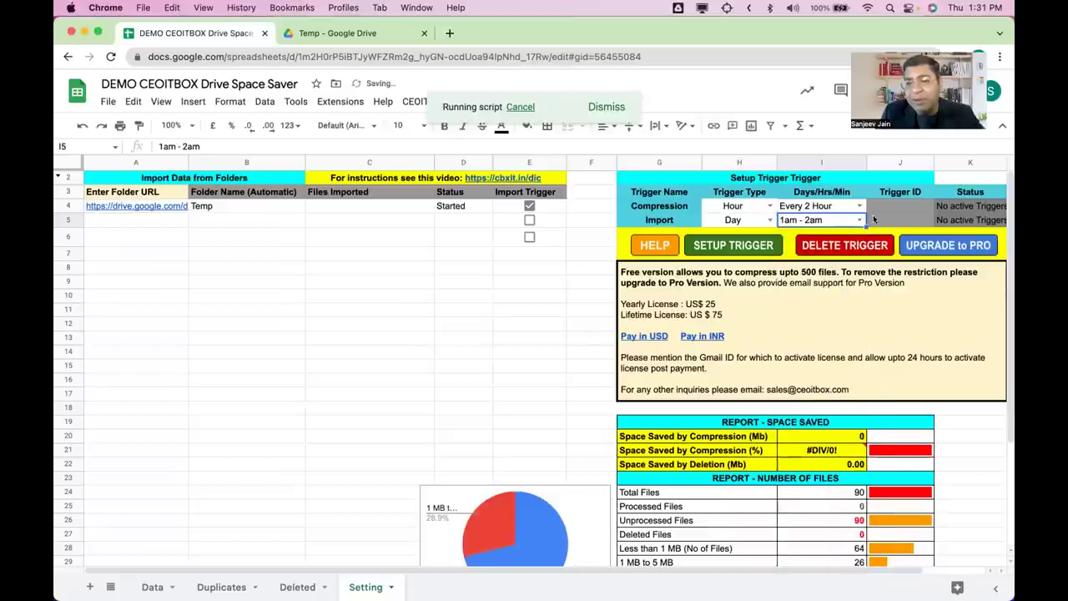
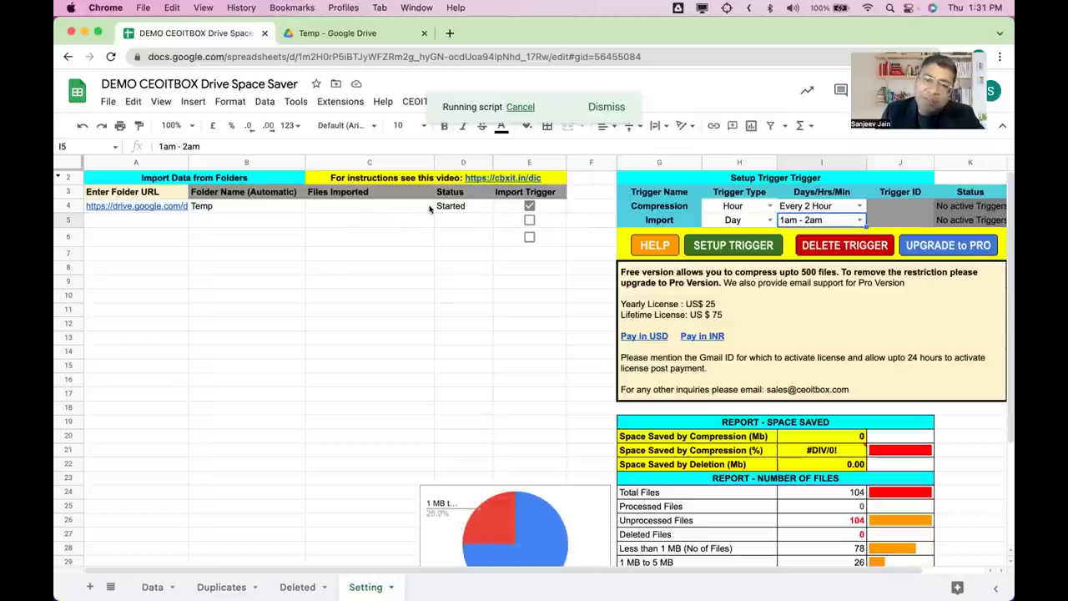
Step: Check on the Data sheet how far the file import has progressed
click(147, 583)
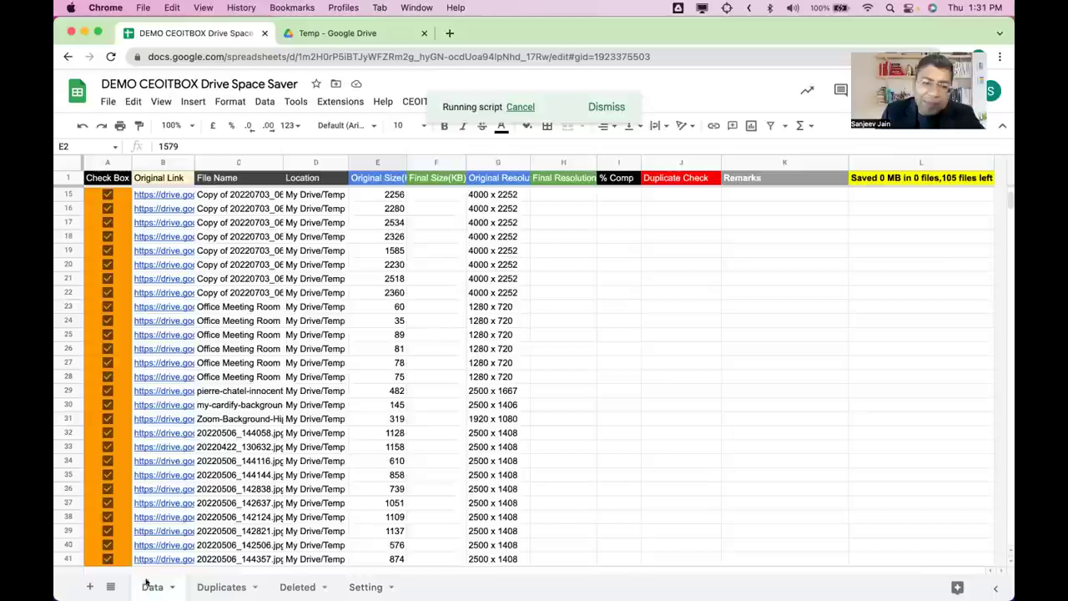
scroll(316, 330, down, 20)
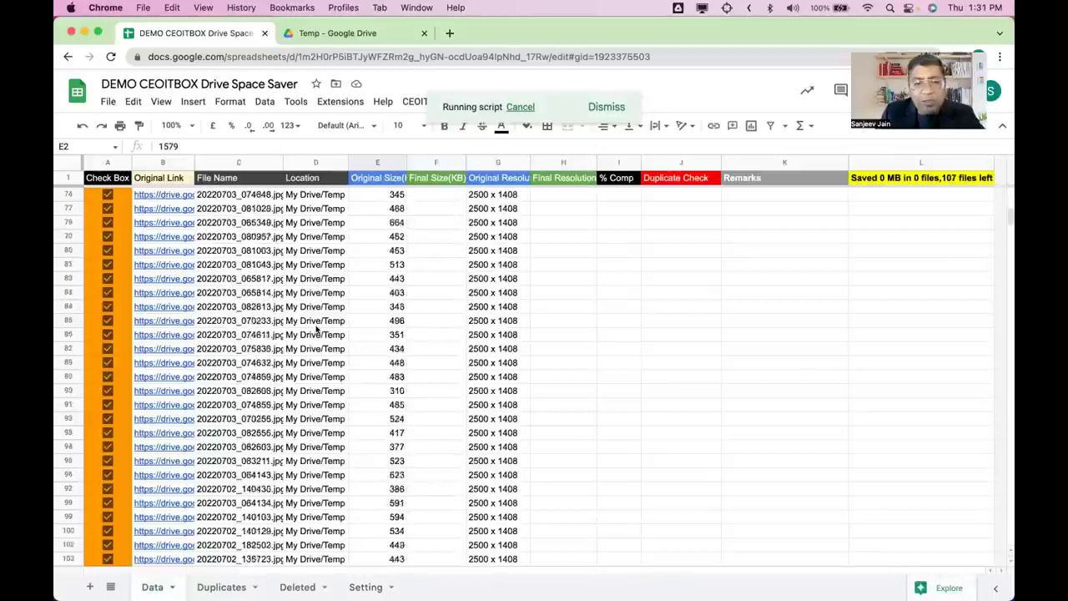
scroll(316, 330, up, 4)
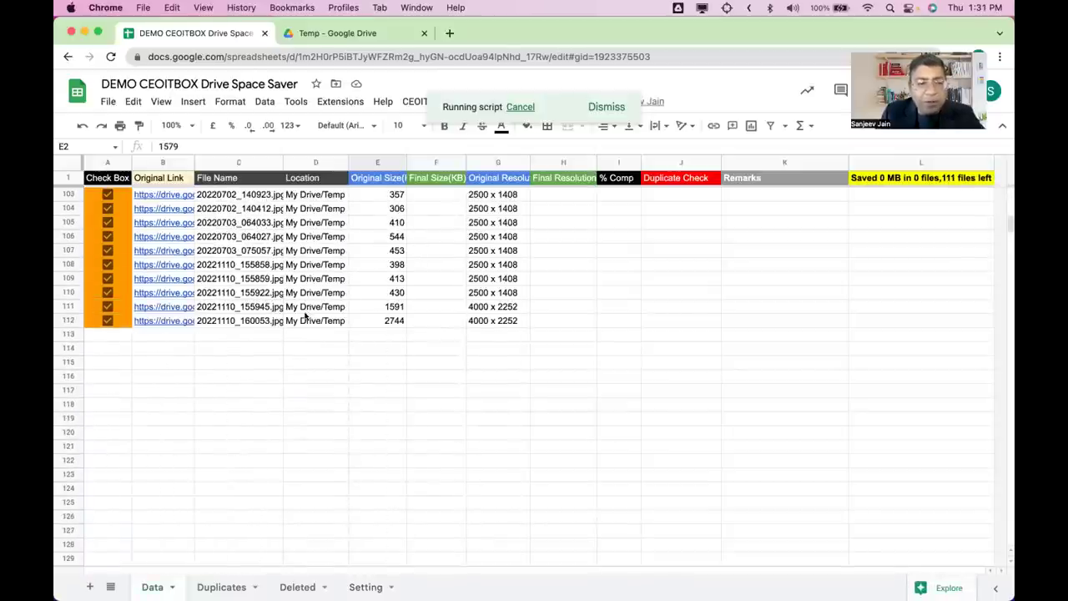
scroll(317, 324, up, 20)
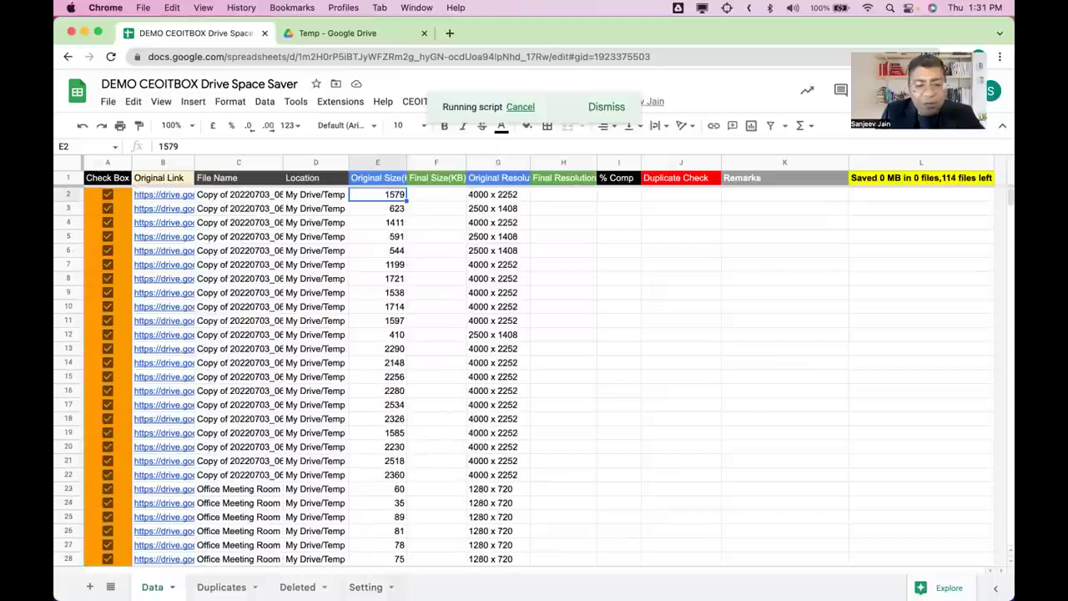
Step: Review the file reports on the Setting sheet and cancel the running import script
click(364, 586)
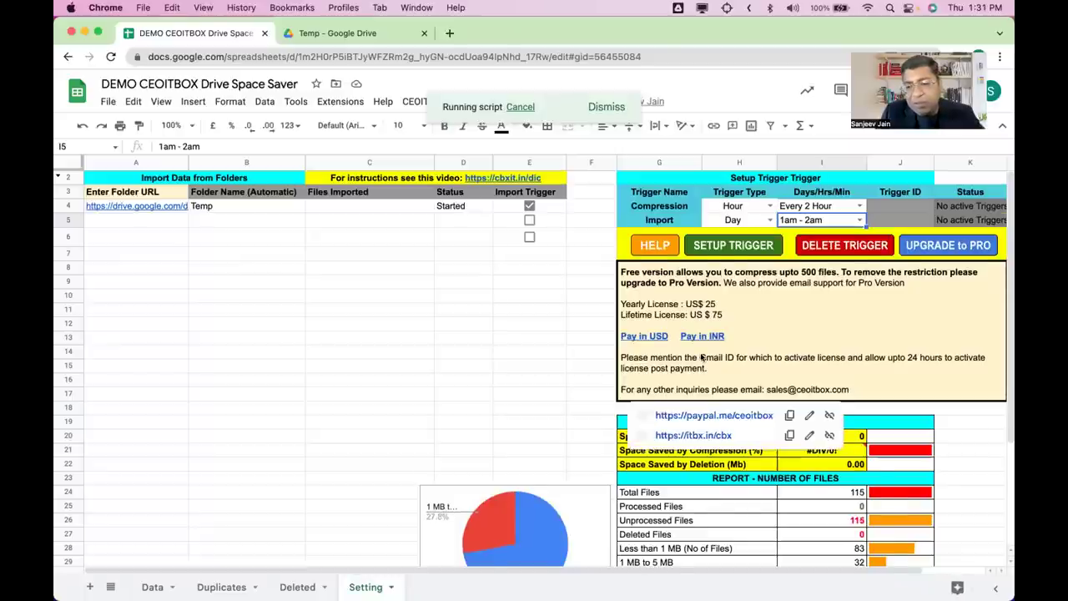
scroll(701, 357, down, 5)
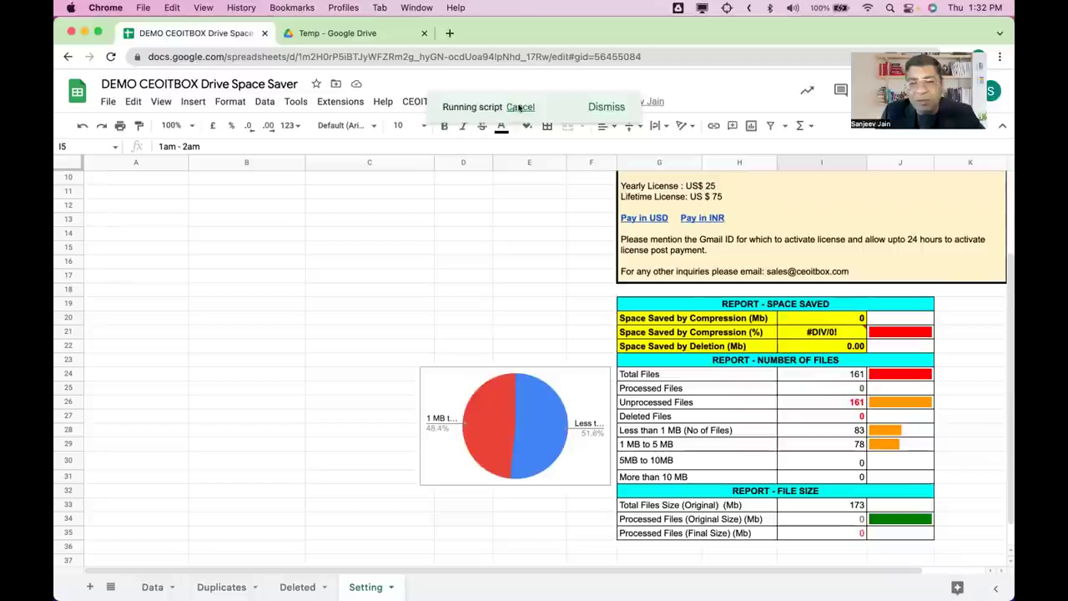
click(519, 106)
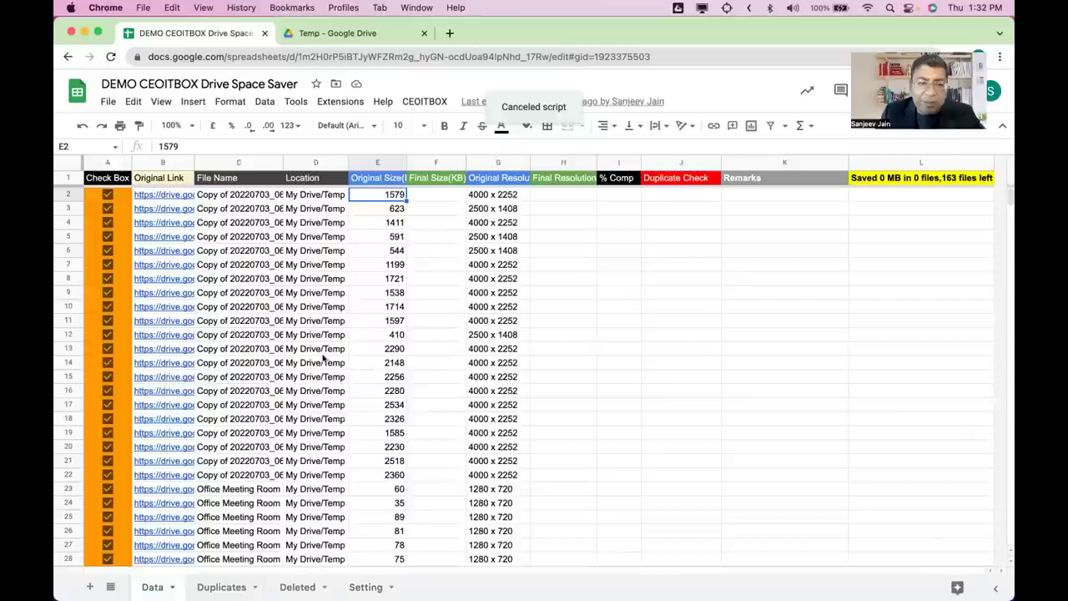
Step: Look through the Data sheet's list of imported files down to its last row
scroll(324, 357, down, 10)
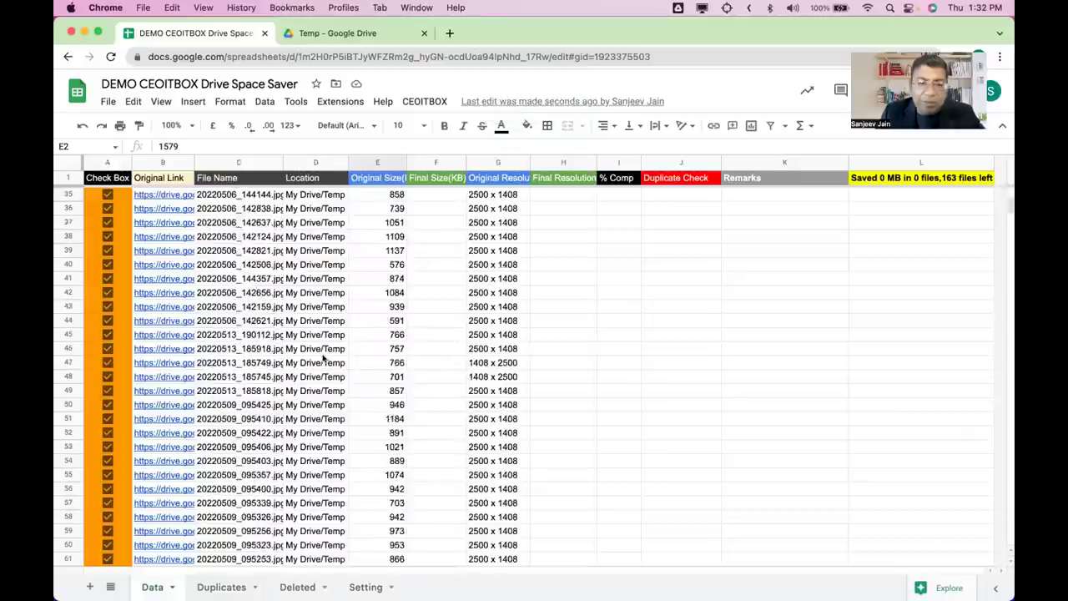
scroll(323, 357, up, 10)
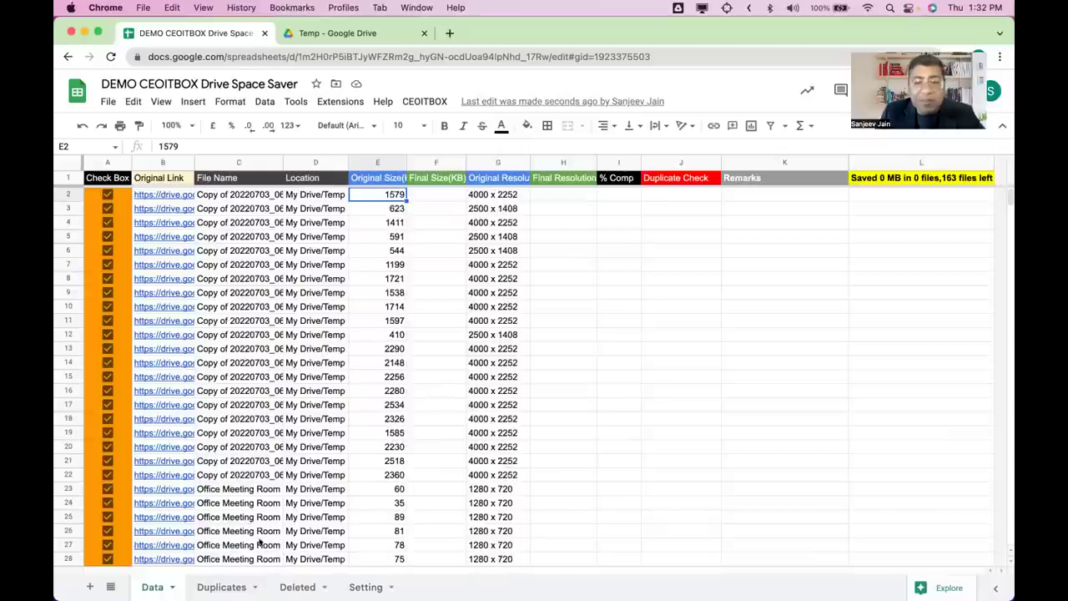
scroll(318, 455, down, 20)
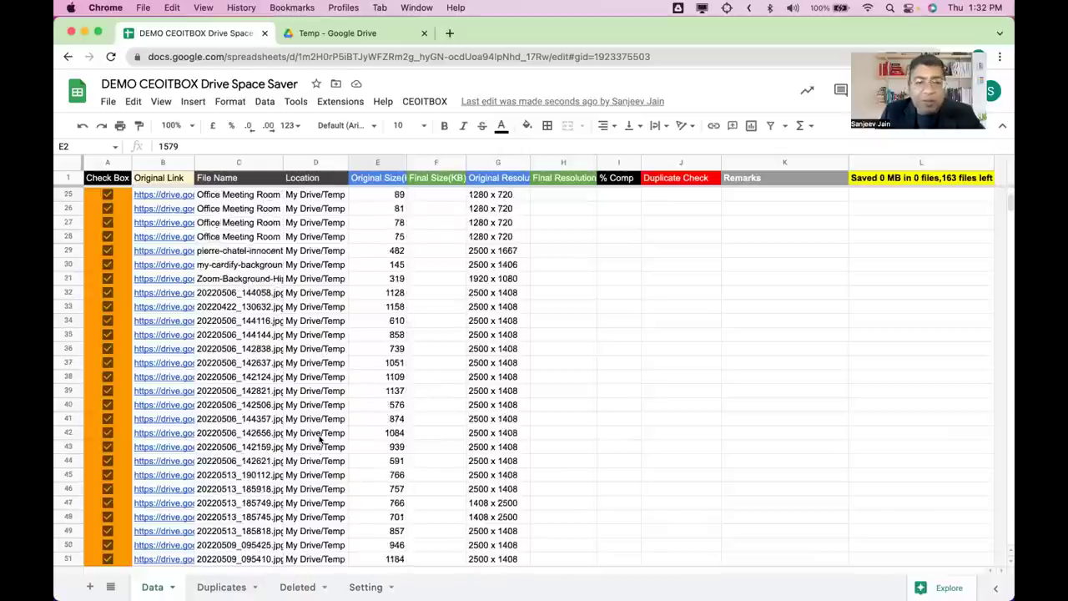
scroll(319, 440, down, 13)
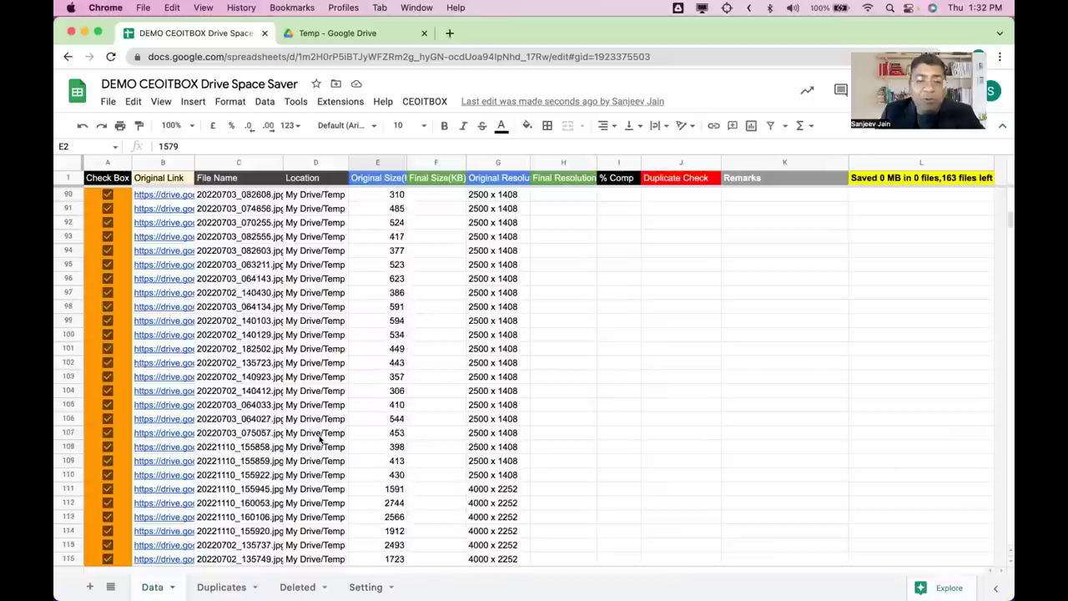
scroll(320, 439, down, 20)
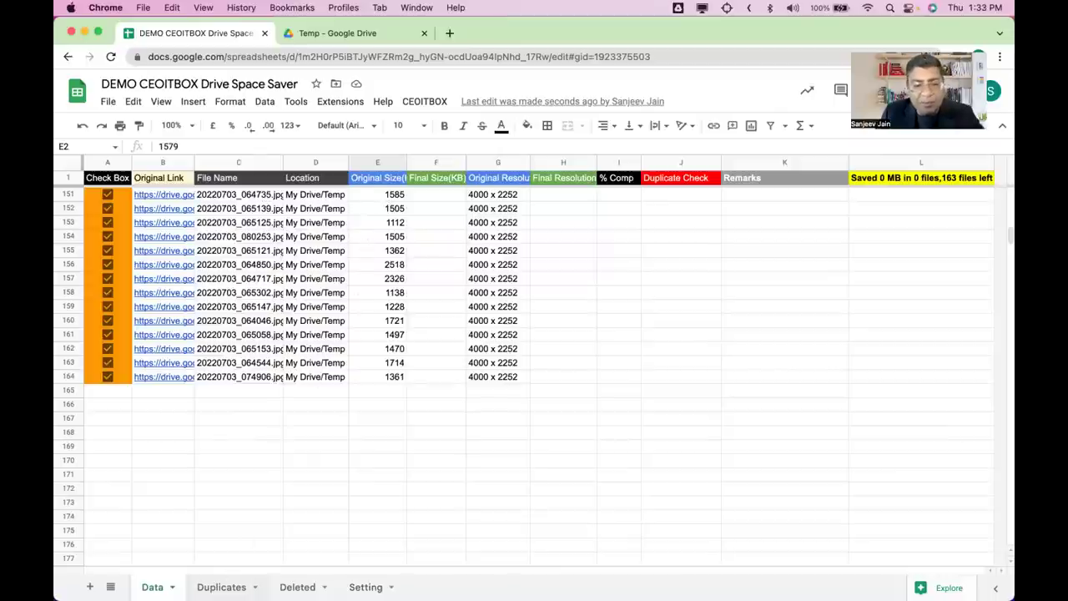
Step: Set the Sort By option on the Duplicates sheet to Size
click(222, 586)
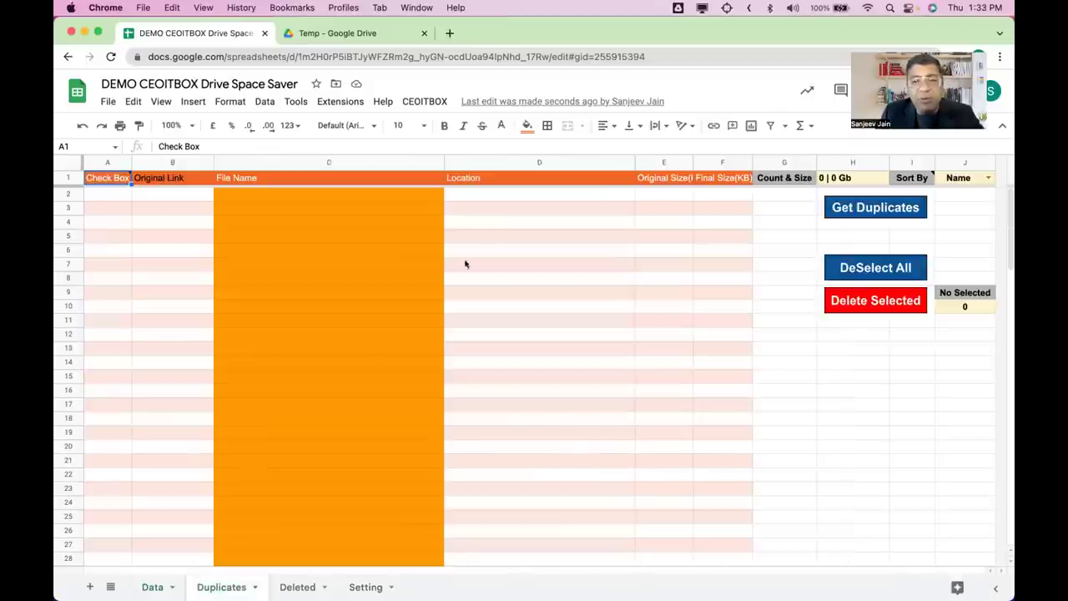
click(969, 177)
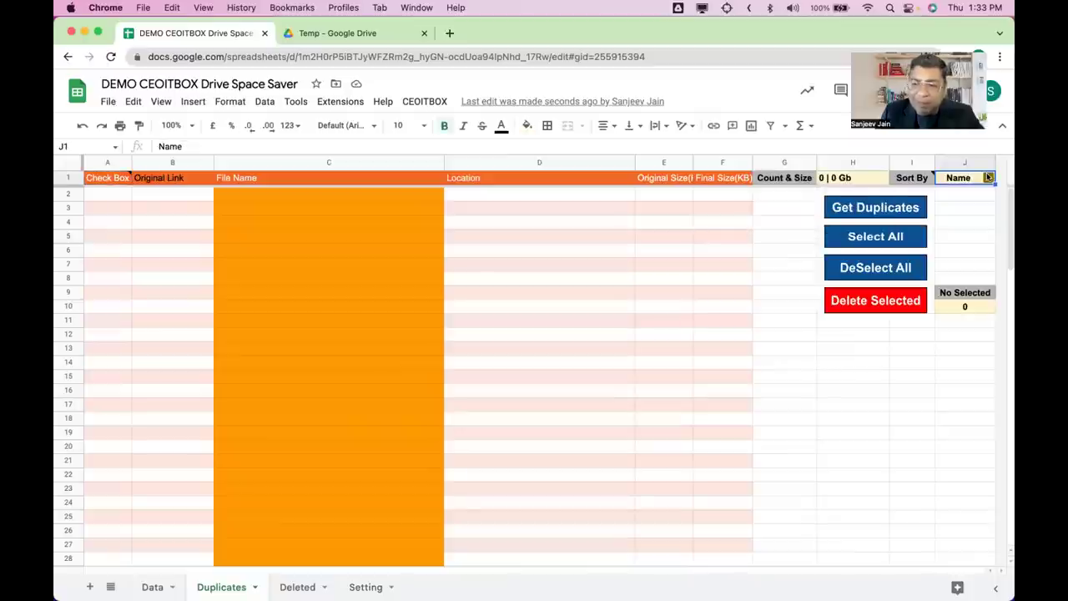
click(988, 176)
click(964, 211)
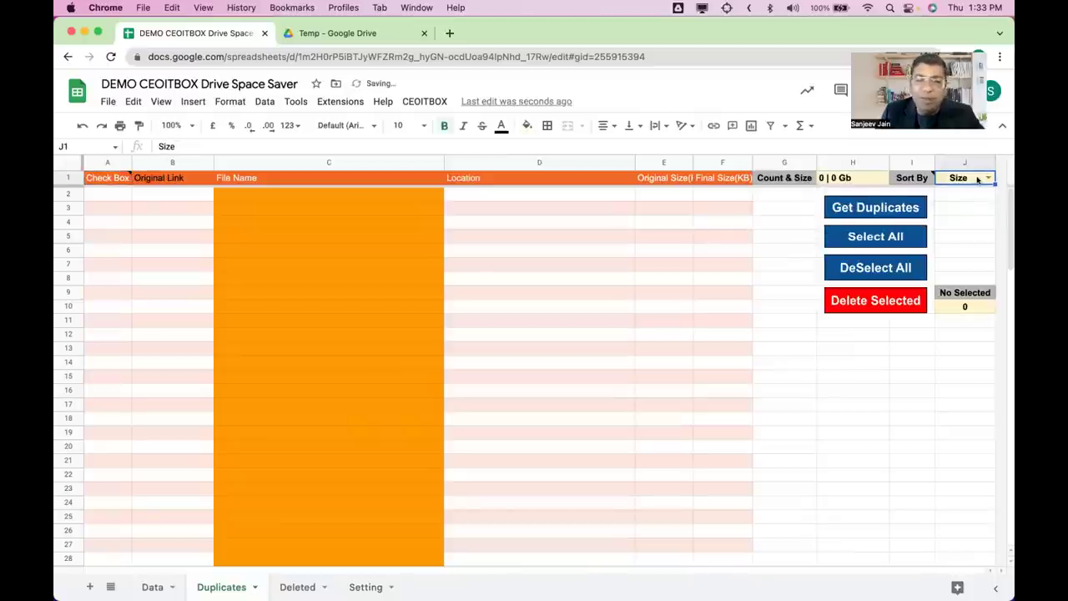
click(860, 205)
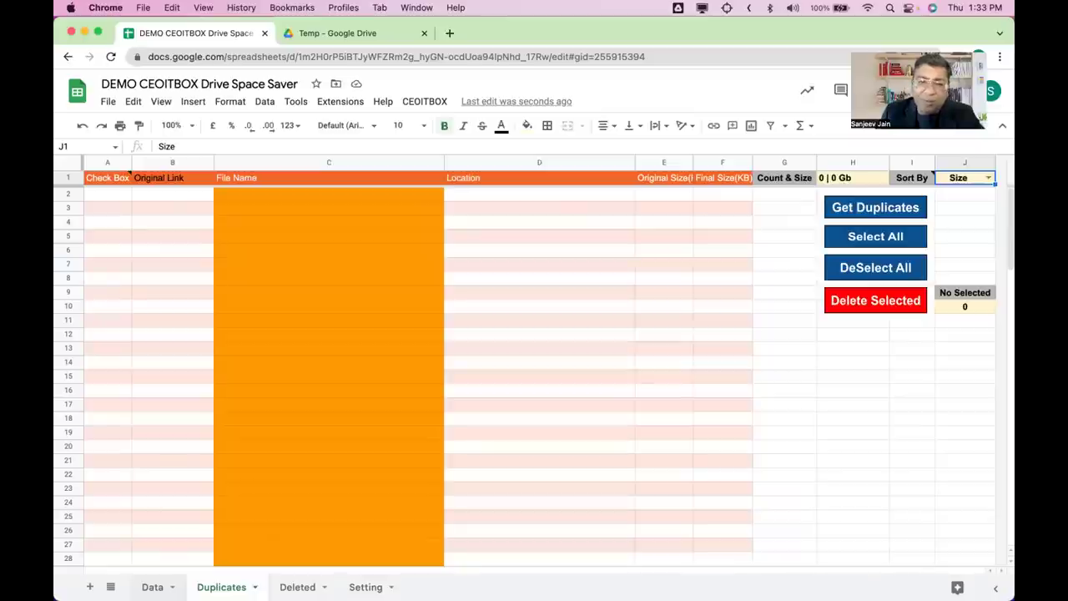
Step: Copy the file records in A152:G164 of the Data sheet and paste them starting at A165
click(152, 586)
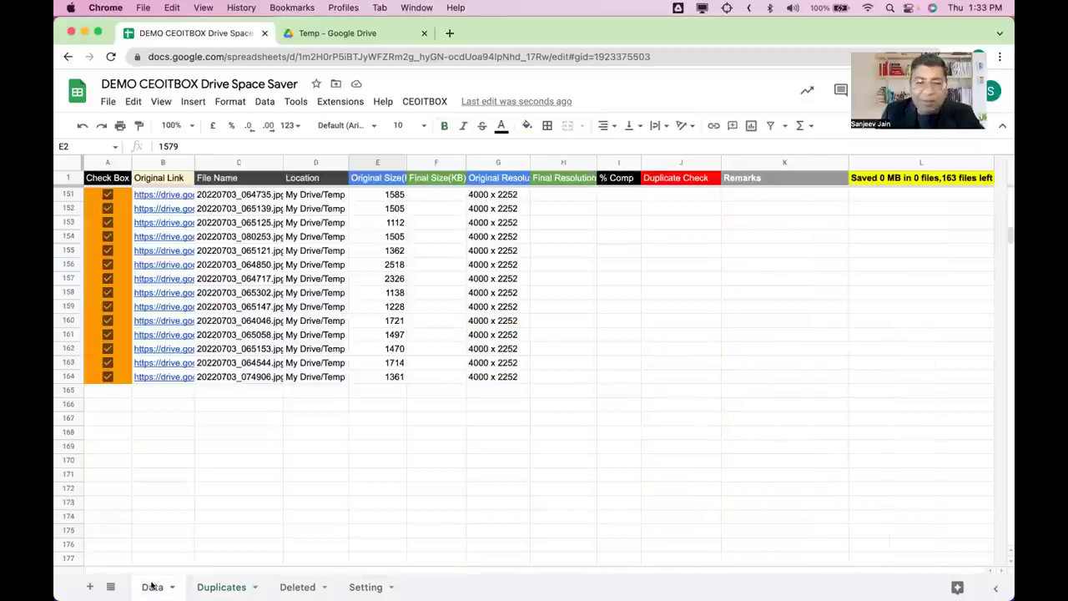
mouse_move(178, 377)
drag(178, 377, 498, 209)
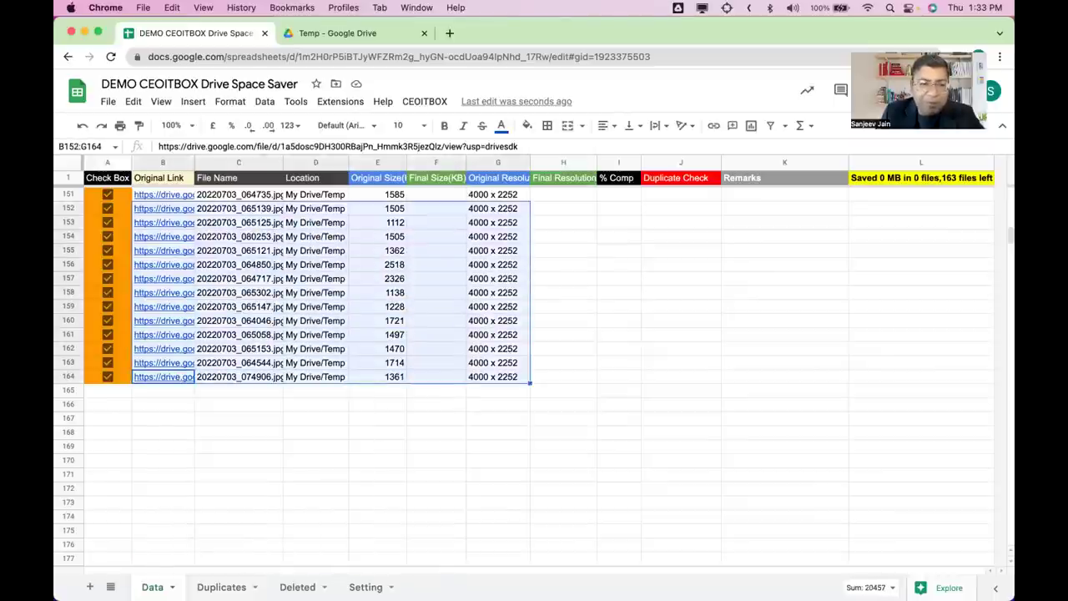
key(Left)
key(Up)
key(Up)
key(Up)
key(Up)
key(Up)
key(Up)
key(Up)
key(Up)
key(Up)
key(Up)
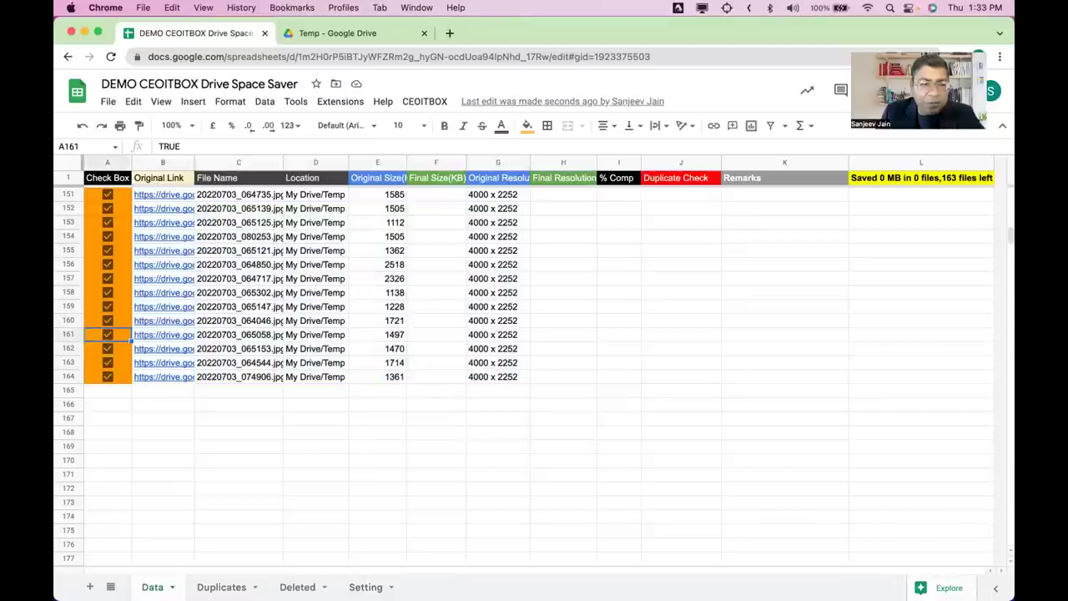
key(Up)
key(Up)
key(shift+Down)
key(shift+Down)
key(shift+Down)
key(shift+Down)
key(shift+Down)
key(shift+Down)
key(shift+Down)
key(shift+Down)
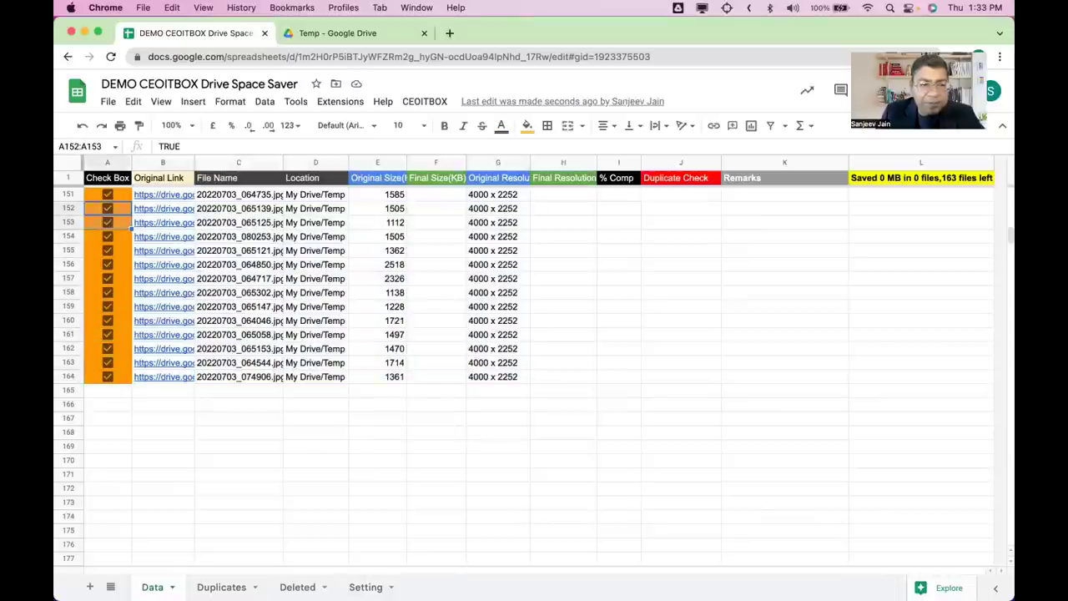
key(shift+Down)
key(shift+Down)
key(shift+Down)
key(shift+Down)
key(shift+Right)
key(shift+Right)
key(shift+Right)
key(shift+Right)
key(shift+Right)
key(shift+Right)
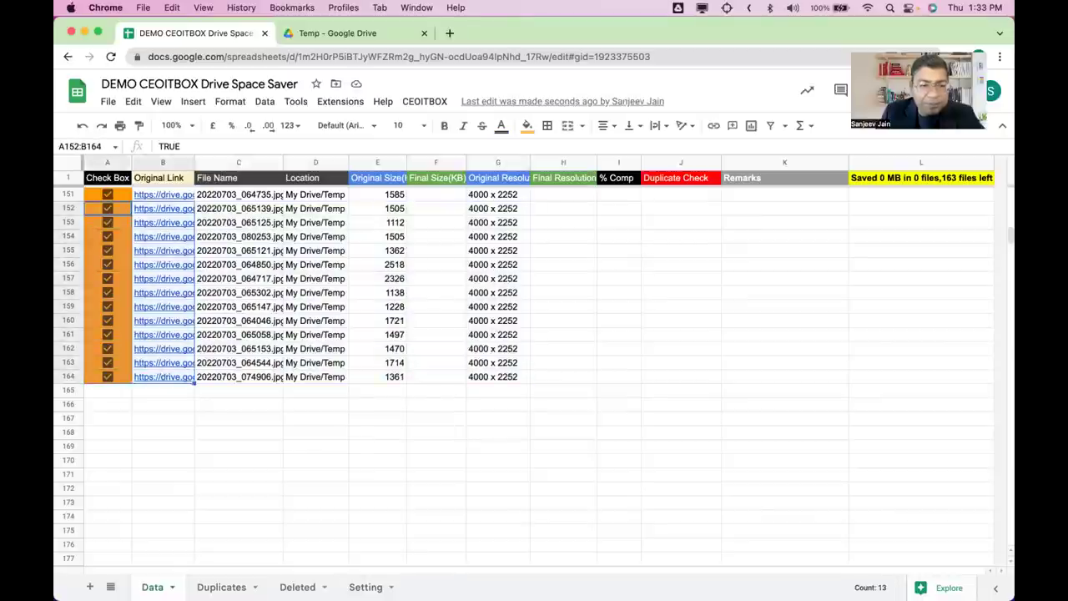
key(super+c)
click(100, 389)
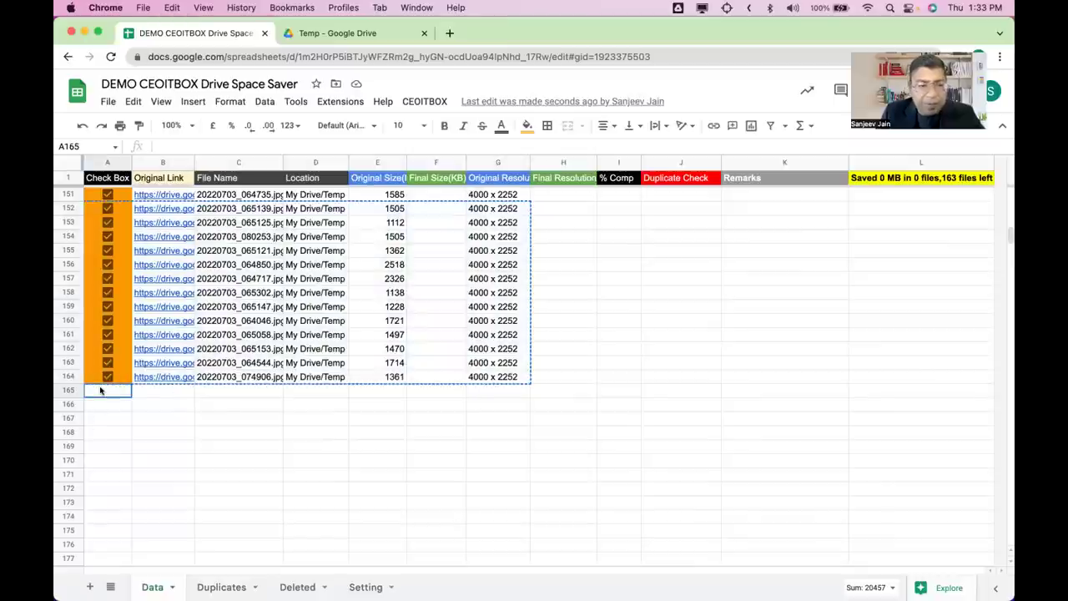
key(super+v)
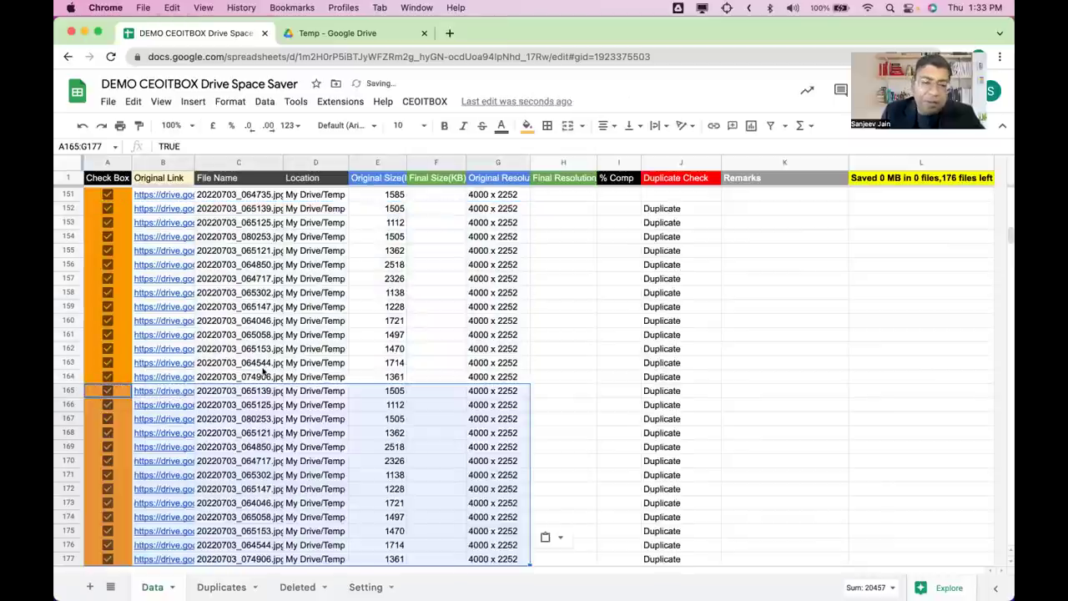
drag(264, 367, 264, 372)
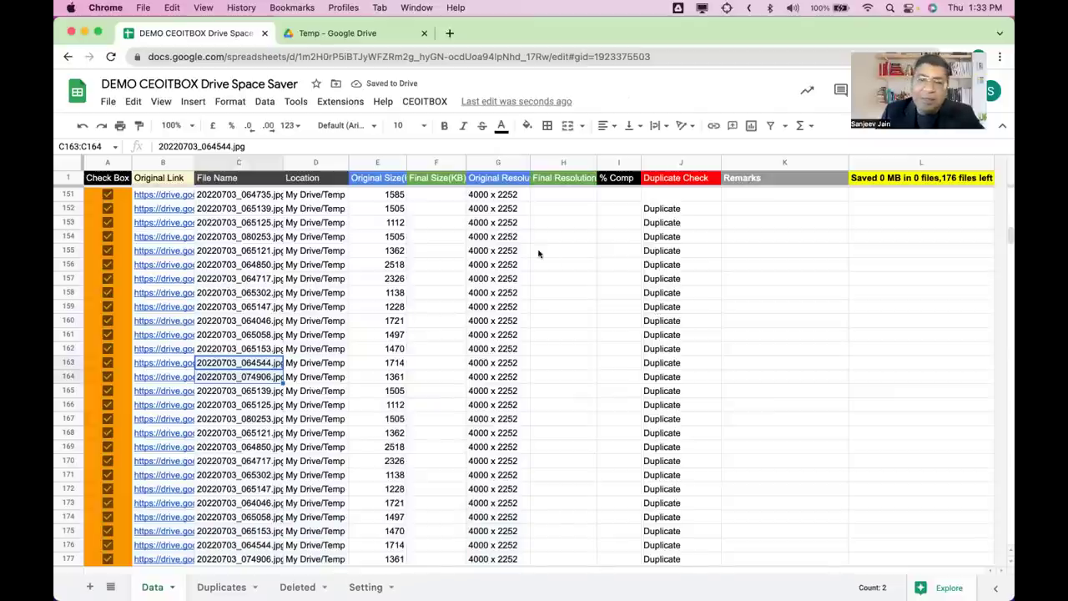
Step: Get the duplicate files on the Duplicates sheet and narrow its File Name column
click(227, 586)
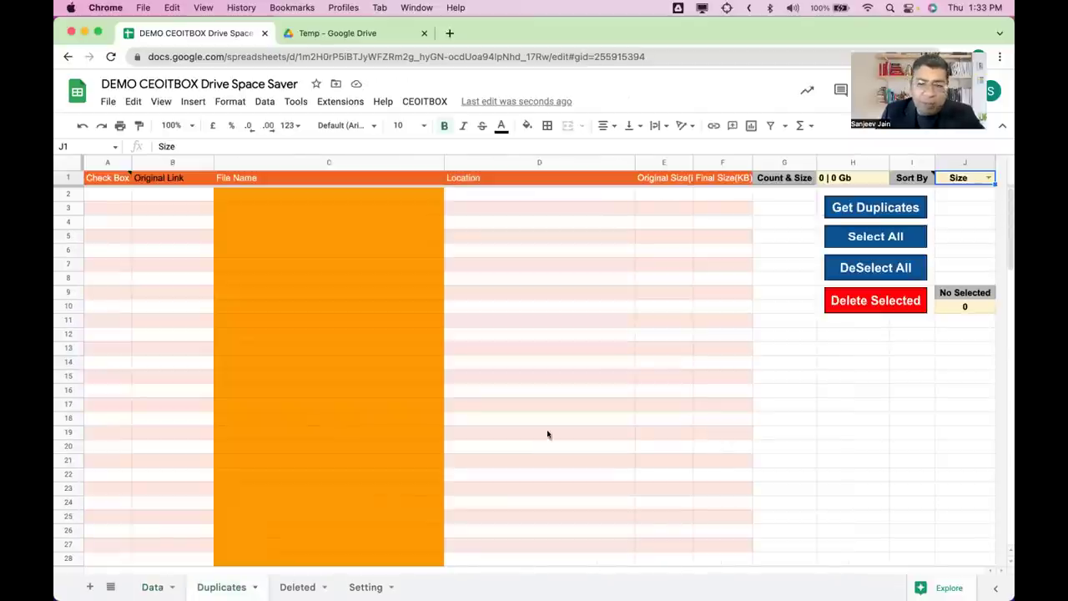
click(870, 206)
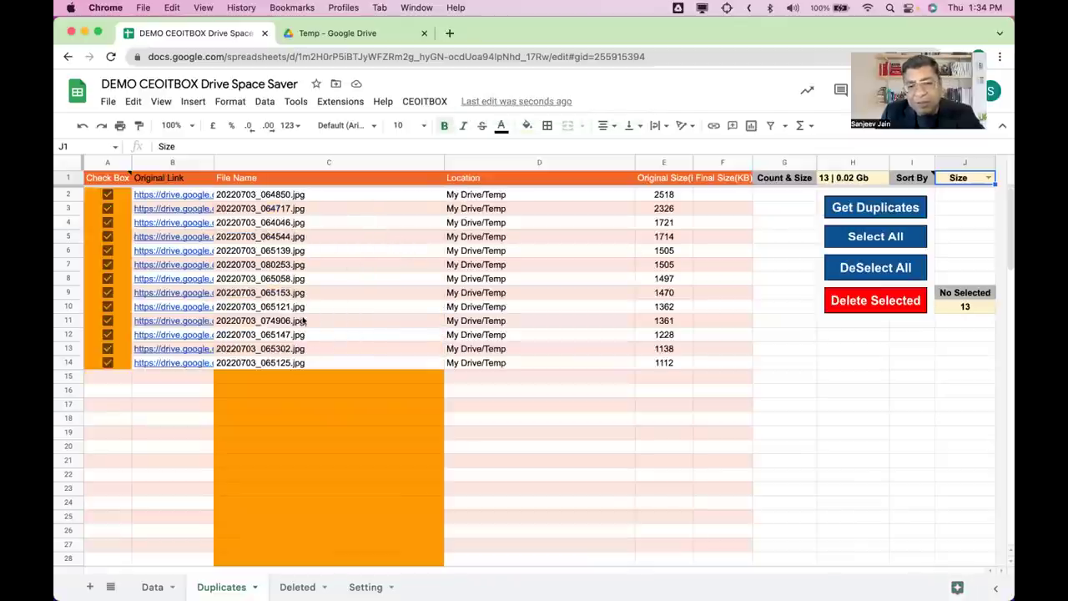
drag(441, 162, 386, 162)
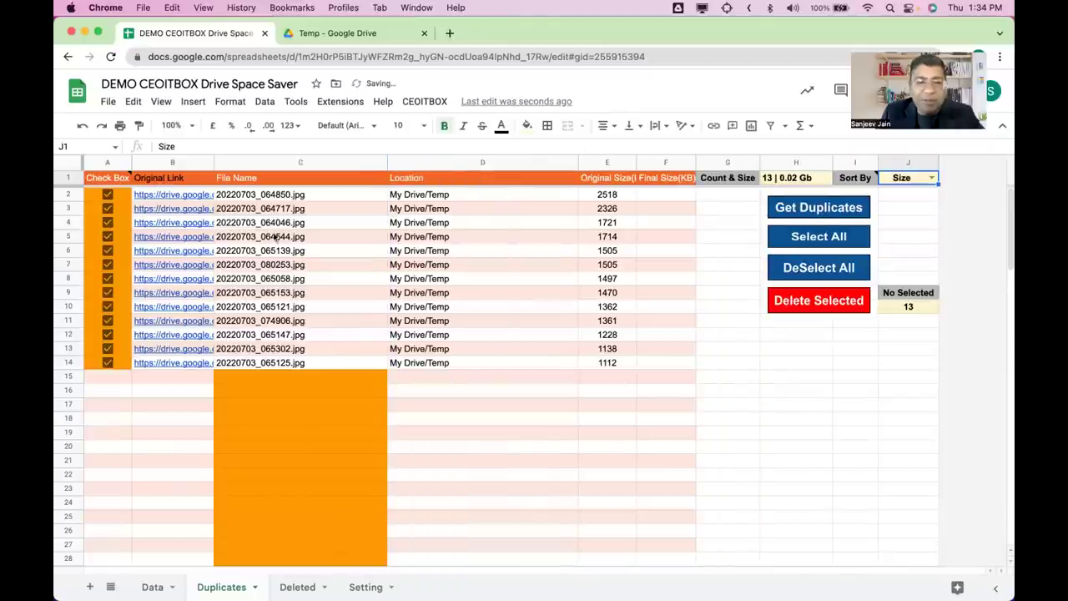
Step: Preview the linked images of the first five duplicate files in rows 2 to 6
click(177, 196)
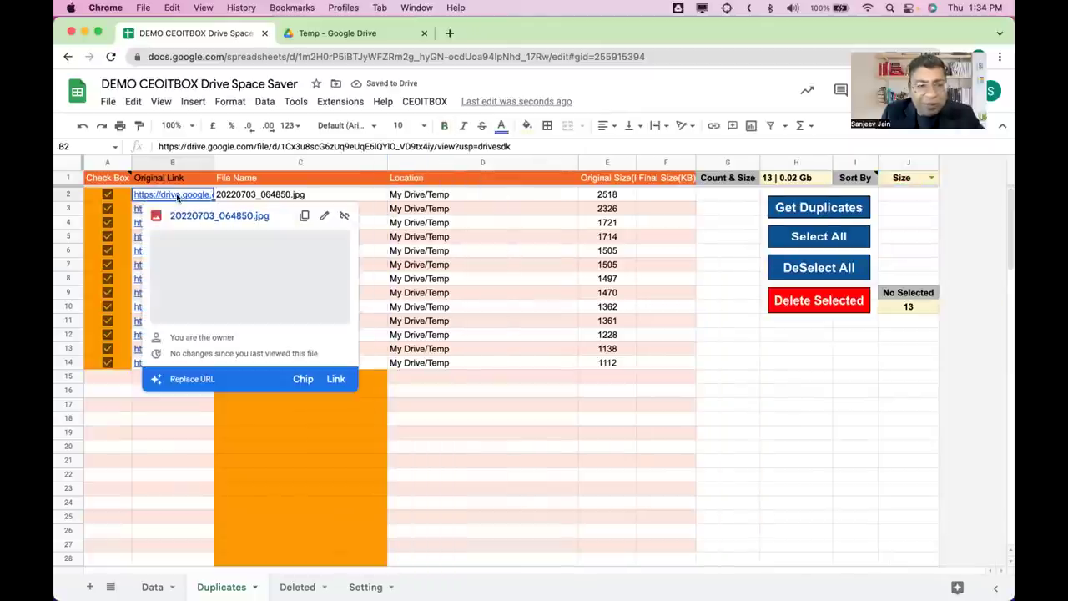
click(135, 210)
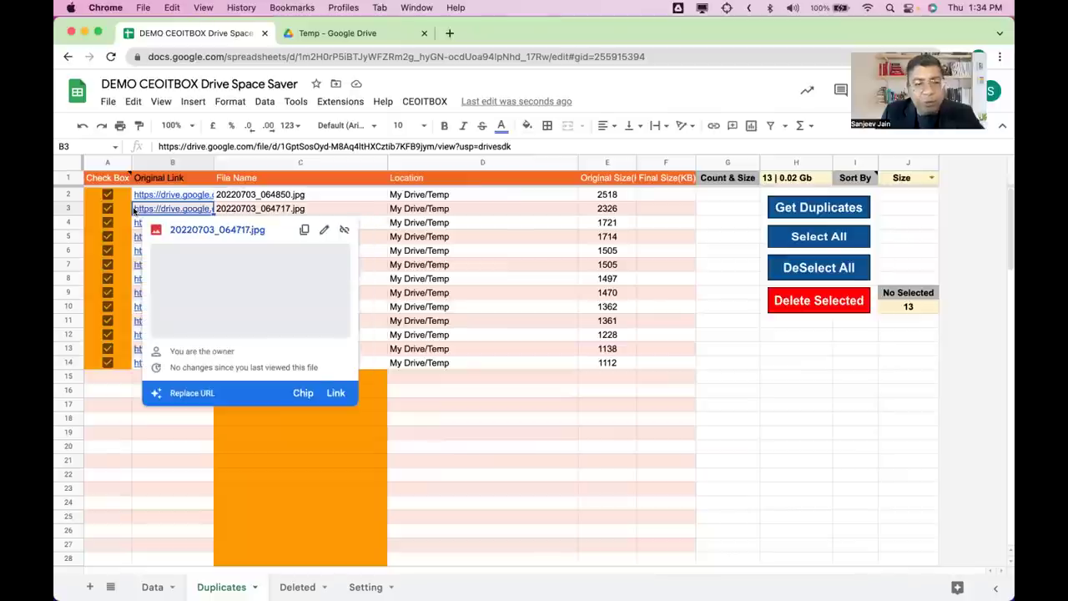
click(134, 224)
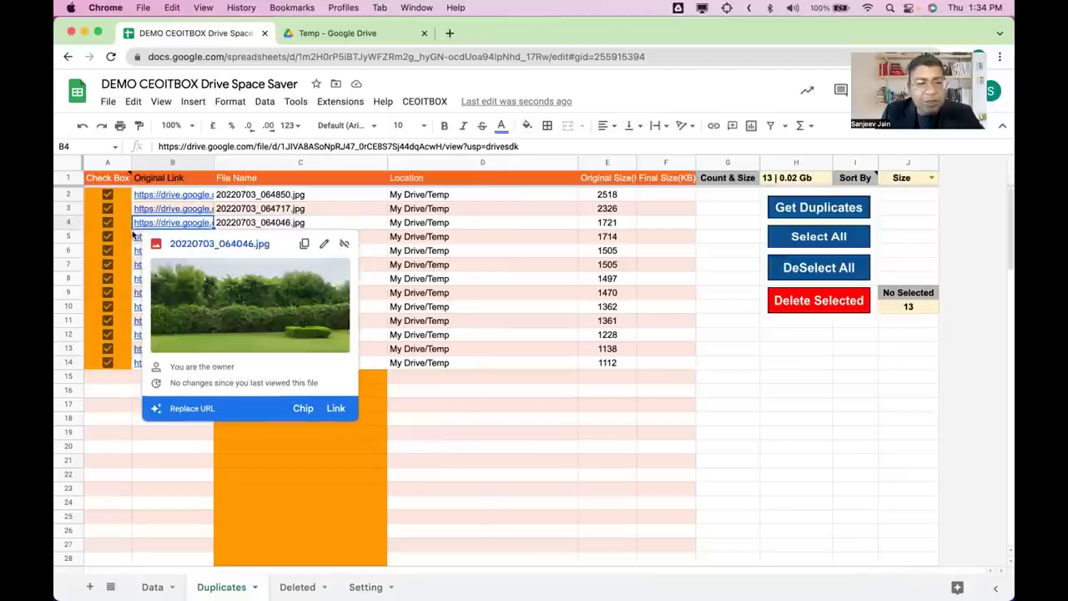
click(134, 238)
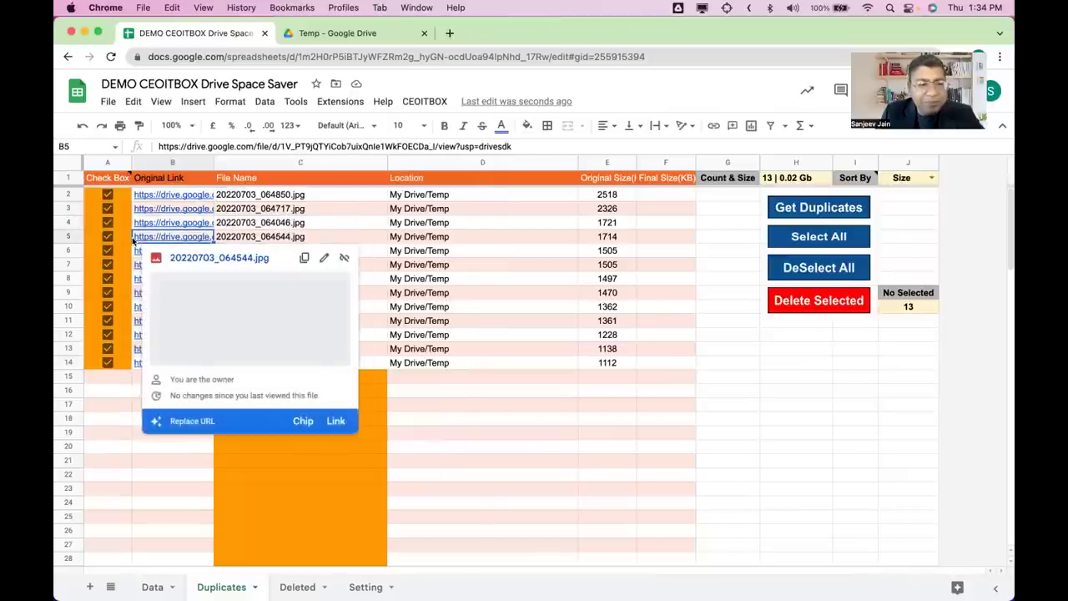
click(135, 251)
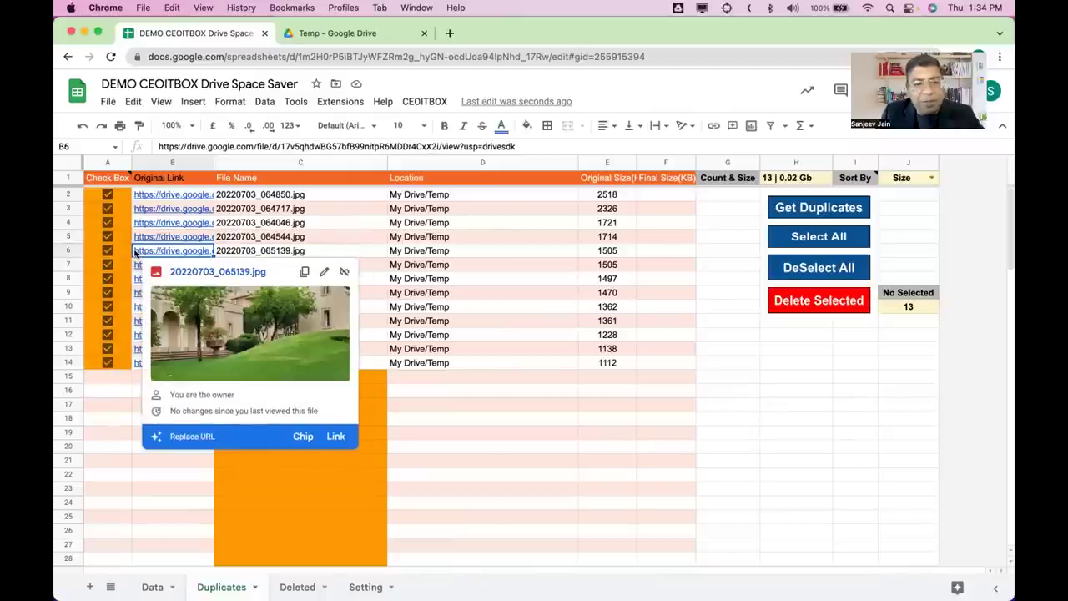
click(317, 228)
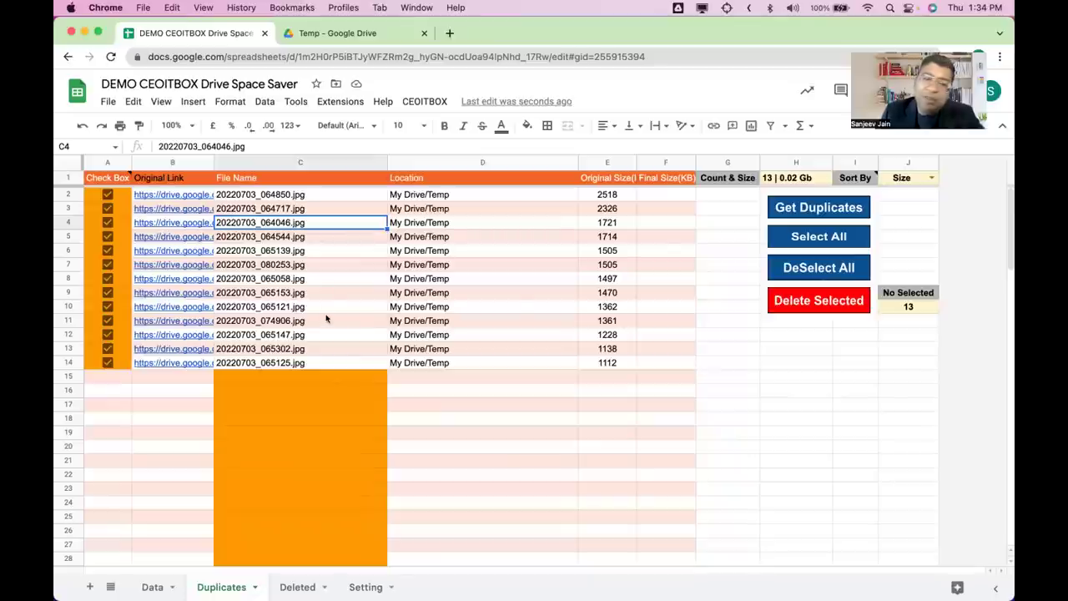
Step: Uncheck the duplicate files in rows 4 to 8
click(107, 222)
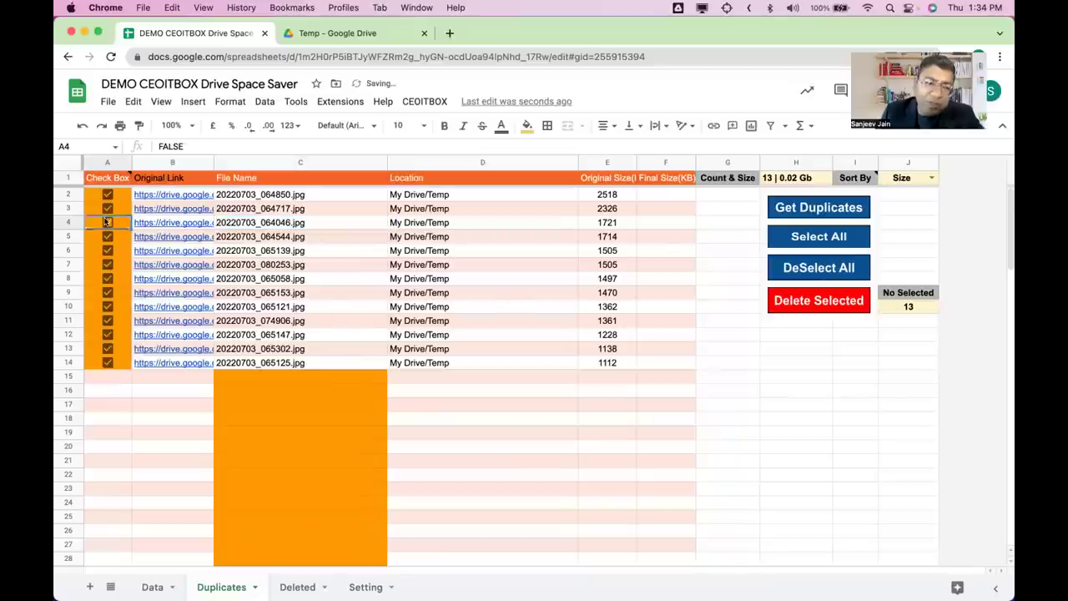
click(107, 236)
click(106, 250)
click(107, 264)
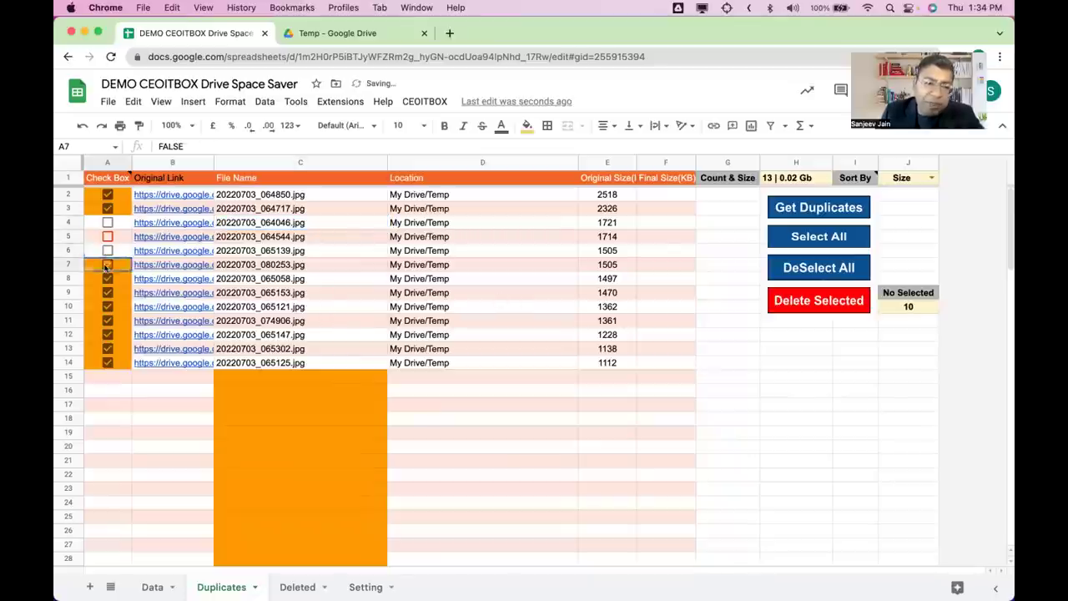
click(107, 279)
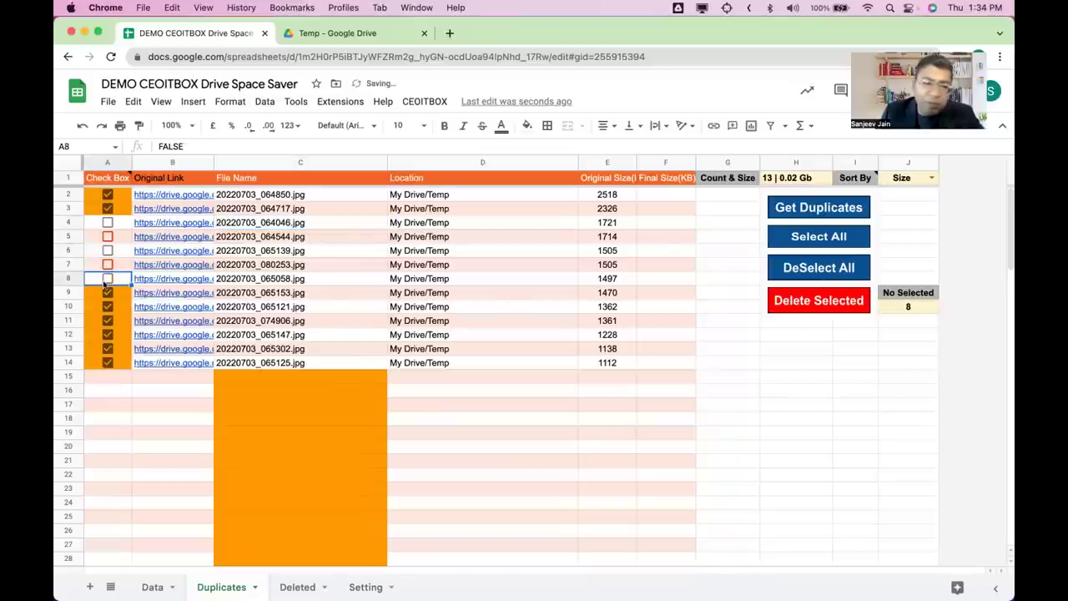
Step: Deselect all duplicate files, select them all, and deselect them all again
click(797, 264)
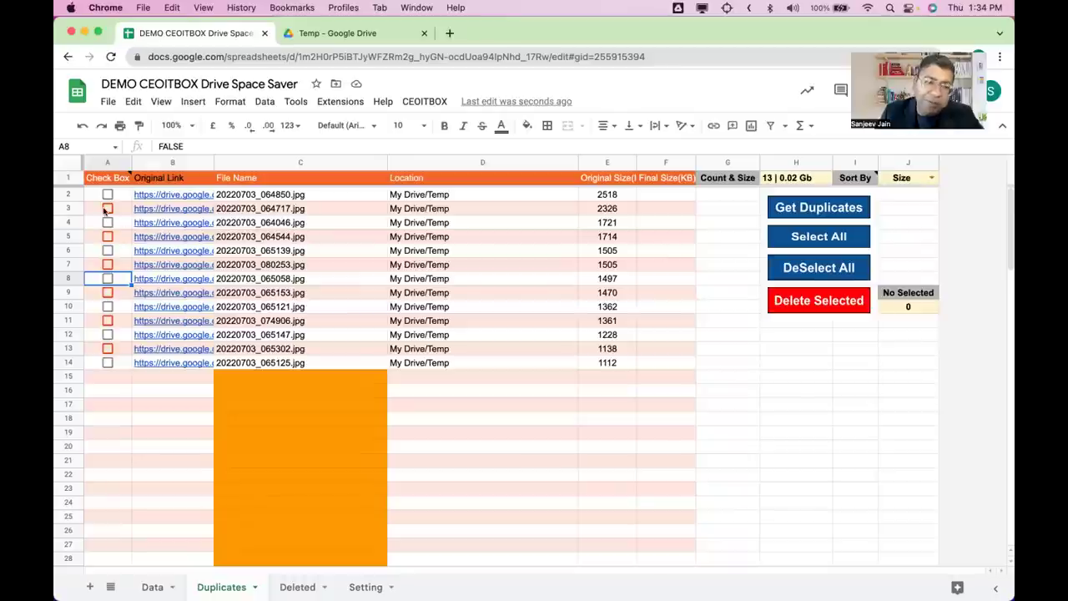
click(794, 240)
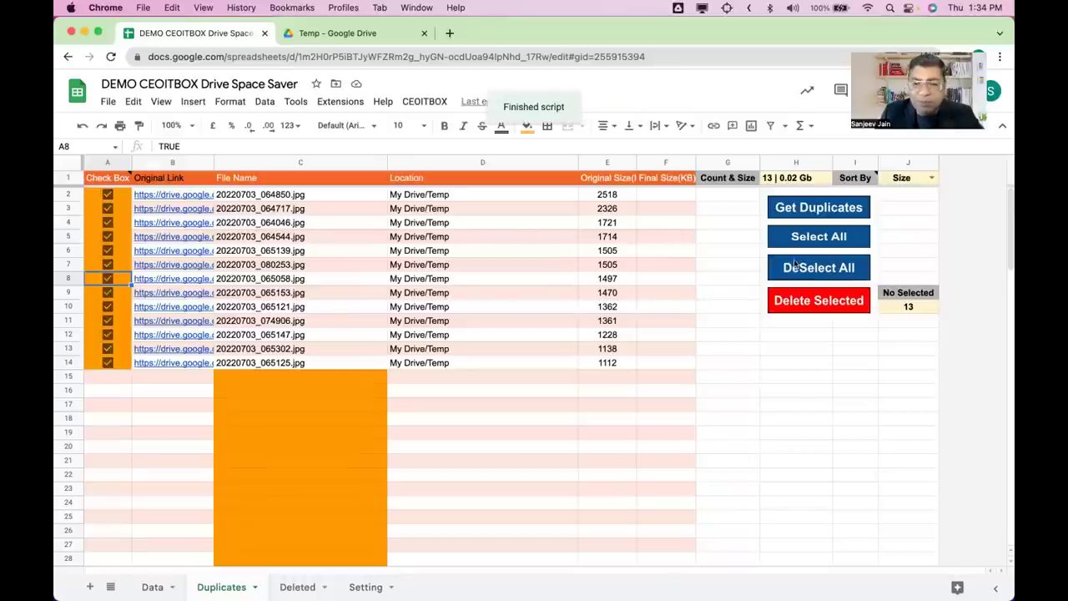
click(788, 267)
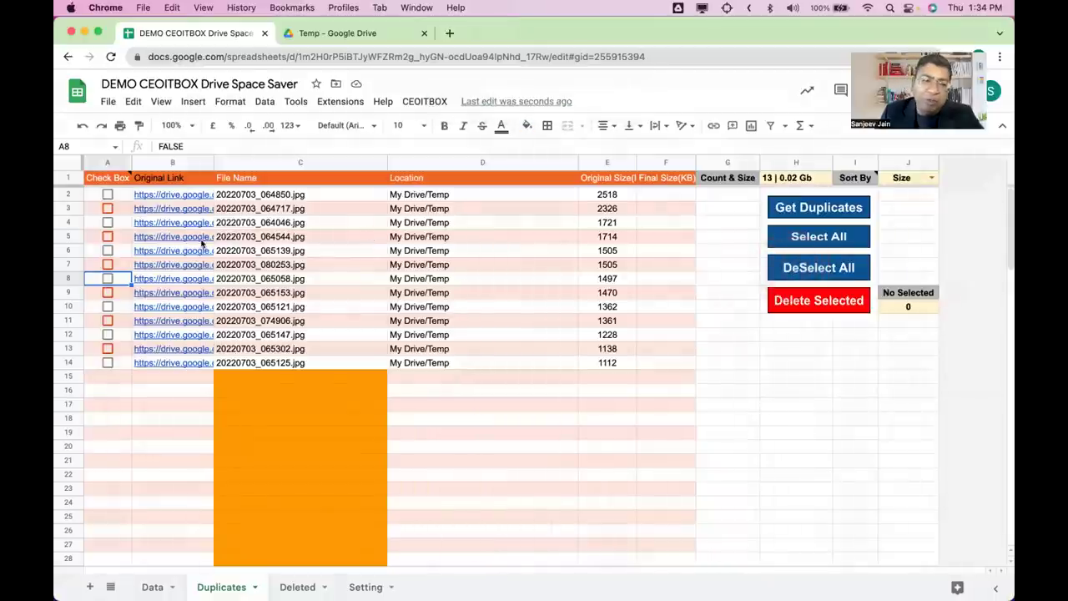
Step: Delete the duplicate files 20220703_064850.jpg and 20220703_064717.jpg in rows 2 and 3 and confirm the deletion
click(107, 194)
click(107, 209)
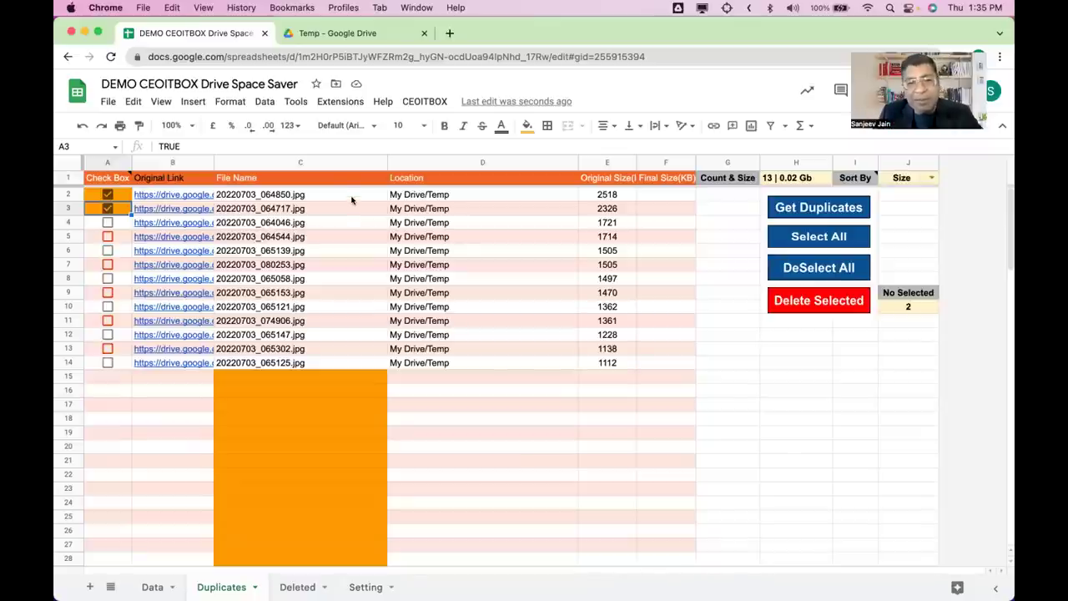
click(784, 300)
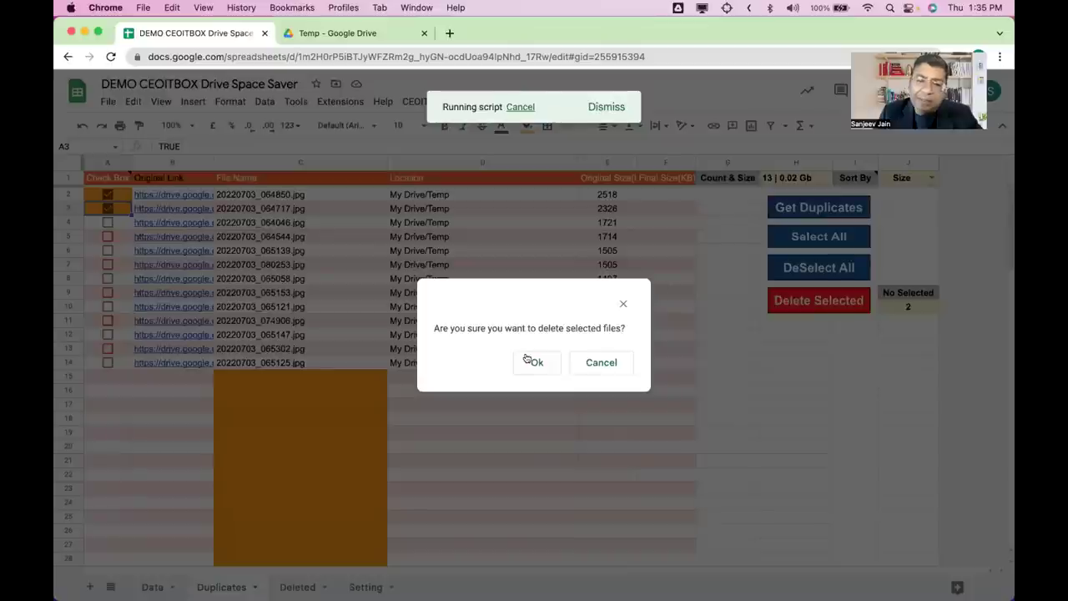
click(527, 359)
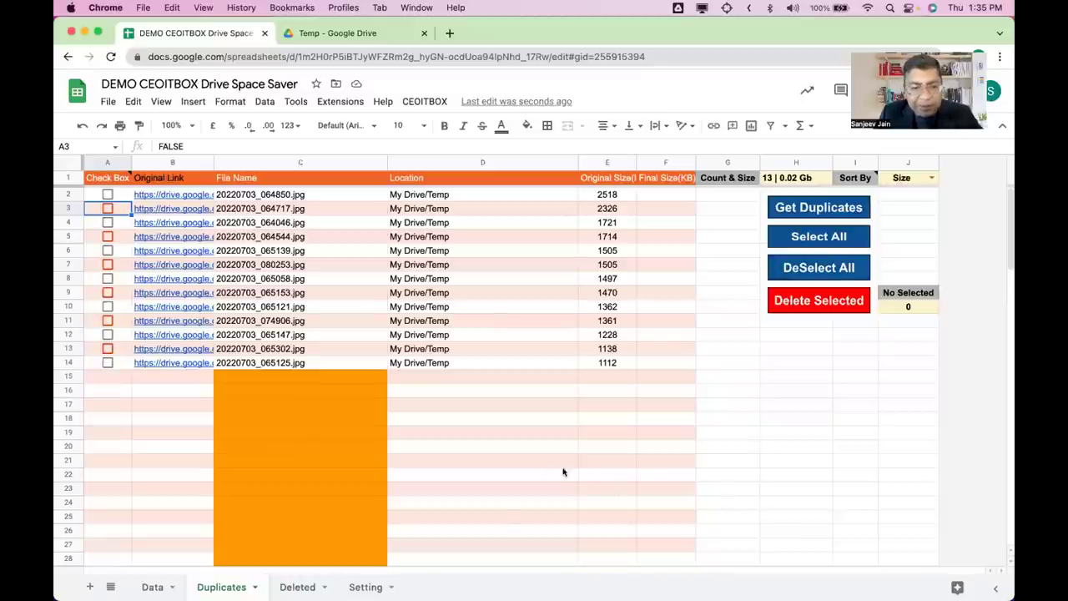
Step: Review the deleted files' links and remarks on the Deleted sheet and the file reports on the Setting sheet
click(297, 587)
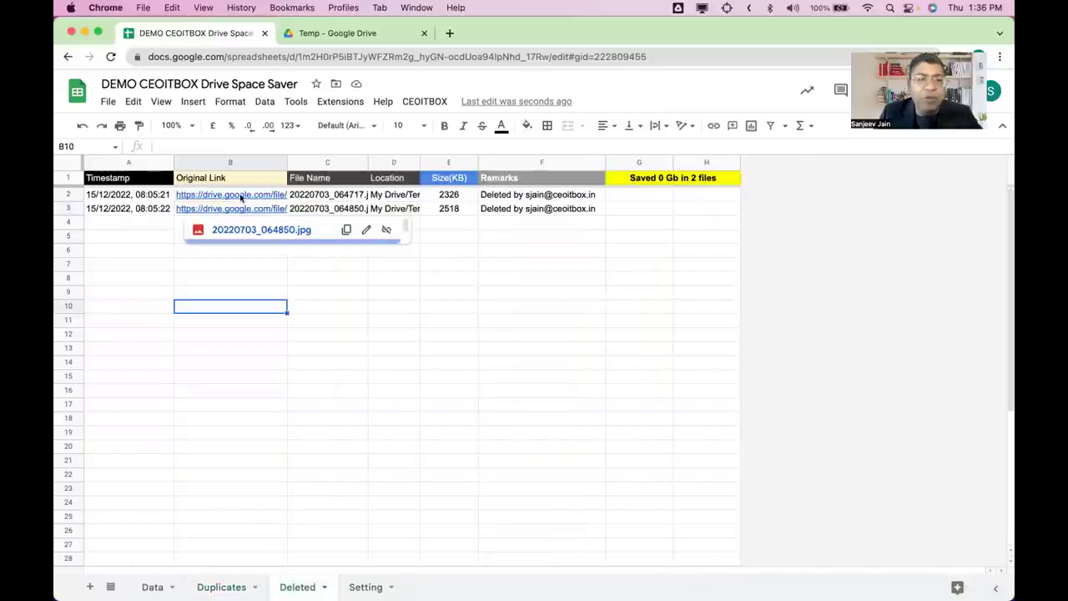
mouse_move(243, 191)
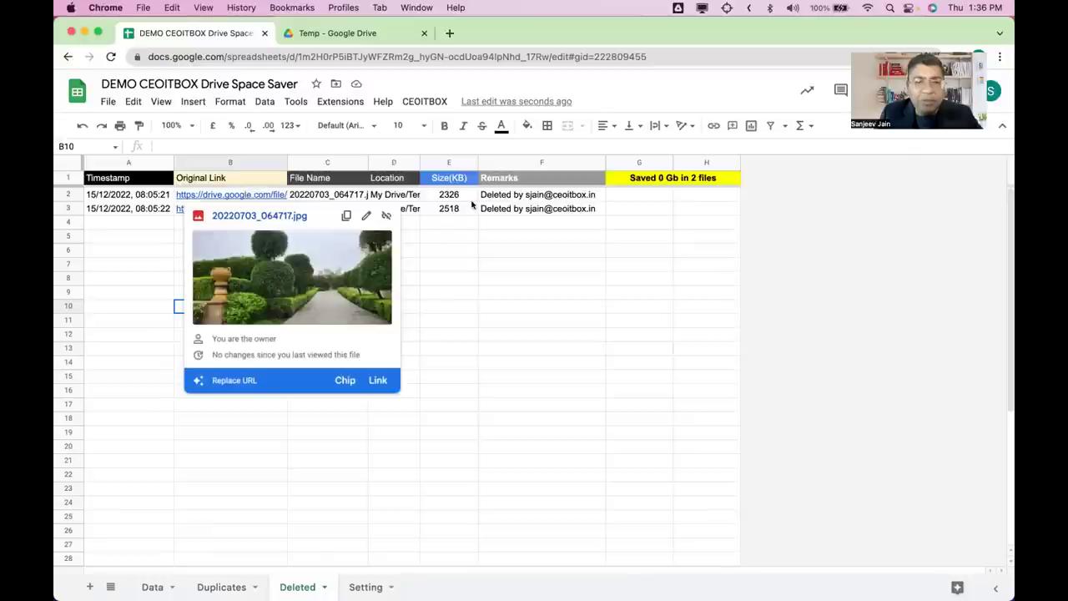
click(511, 198)
click(502, 221)
click(504, 210)
drag(504, 178, 506, 191)
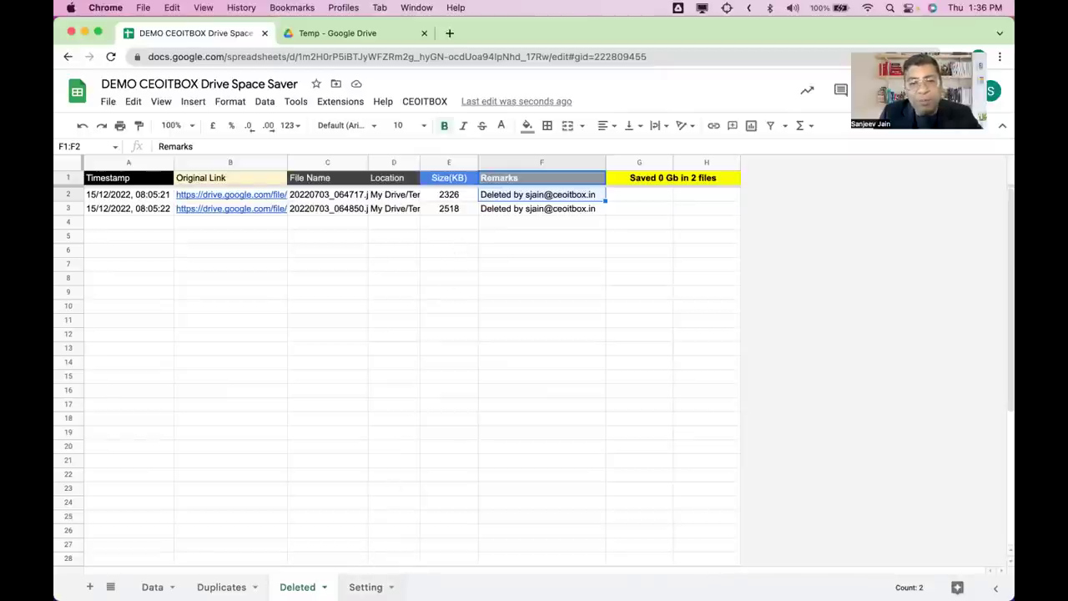
click(365, 586)
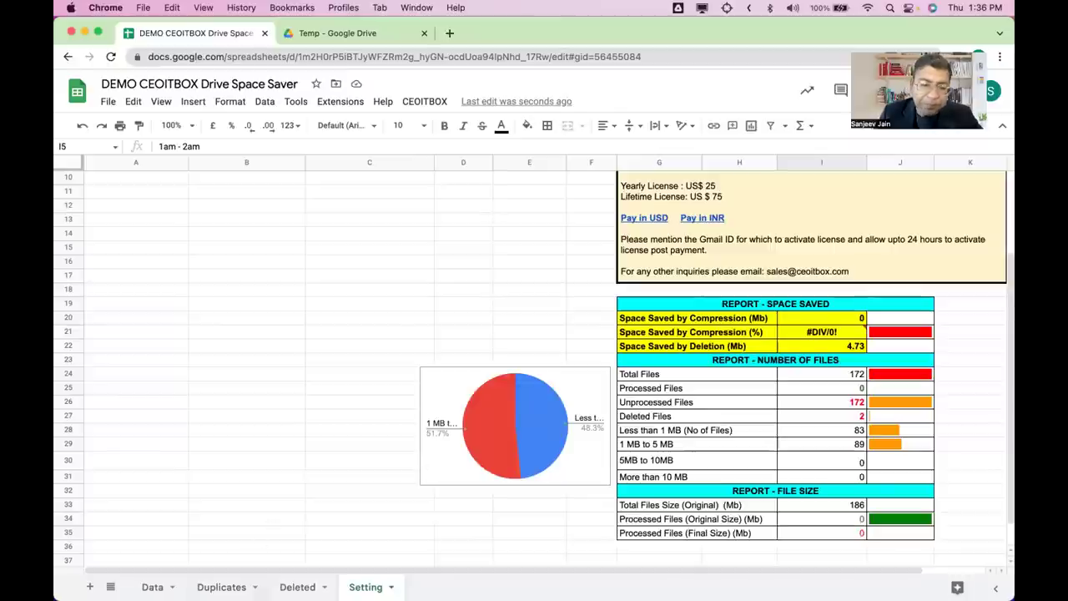
Step: Run Convert on the checked files of the Data sheet and check the compression reports on the Setting sheet
click(152, 587)
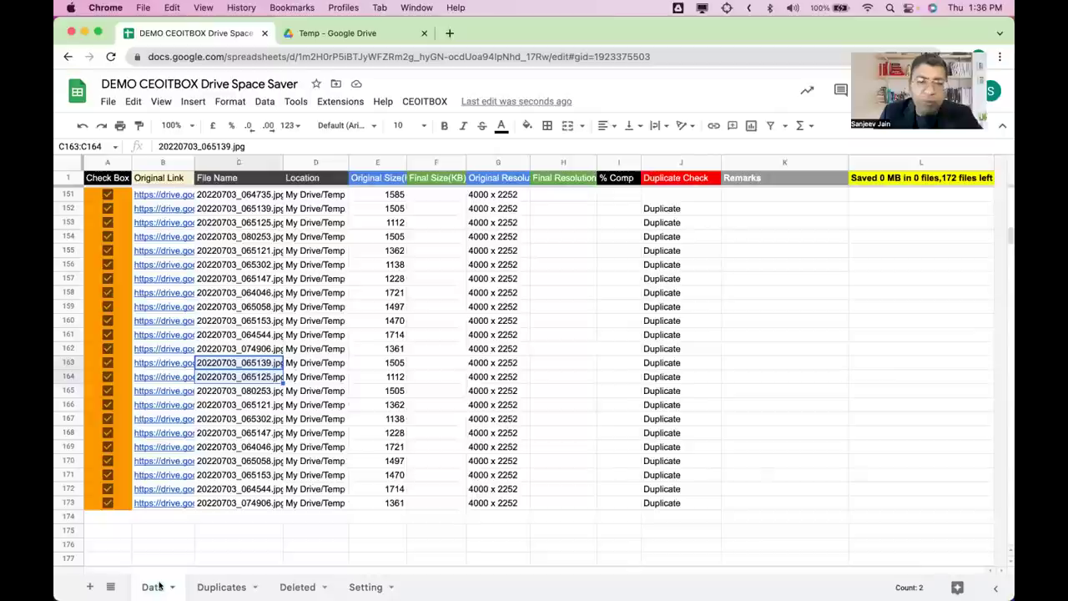
click(393, 307)
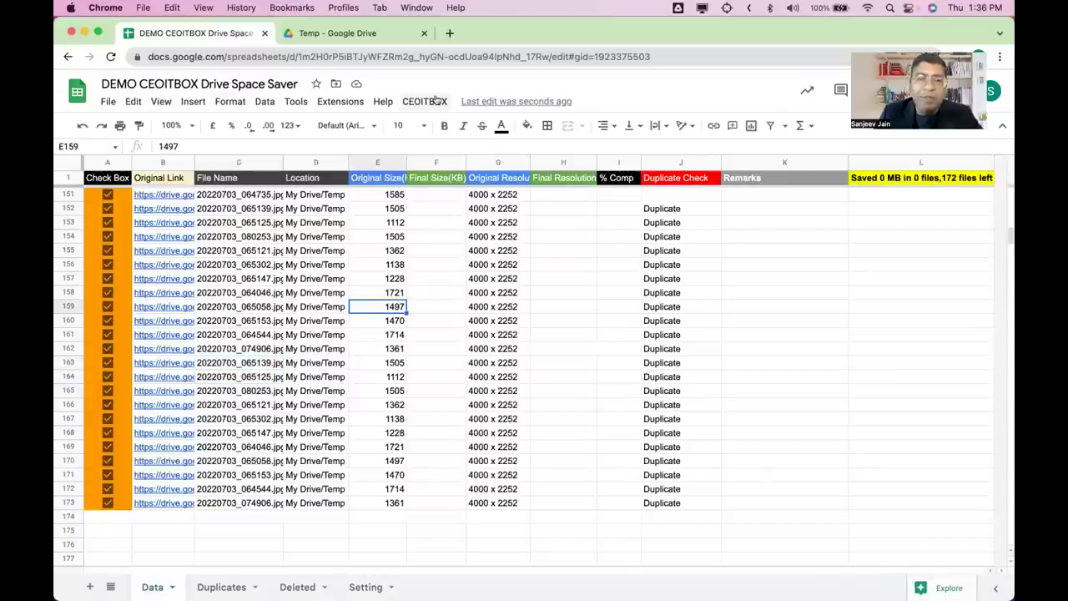
click(435, 100)
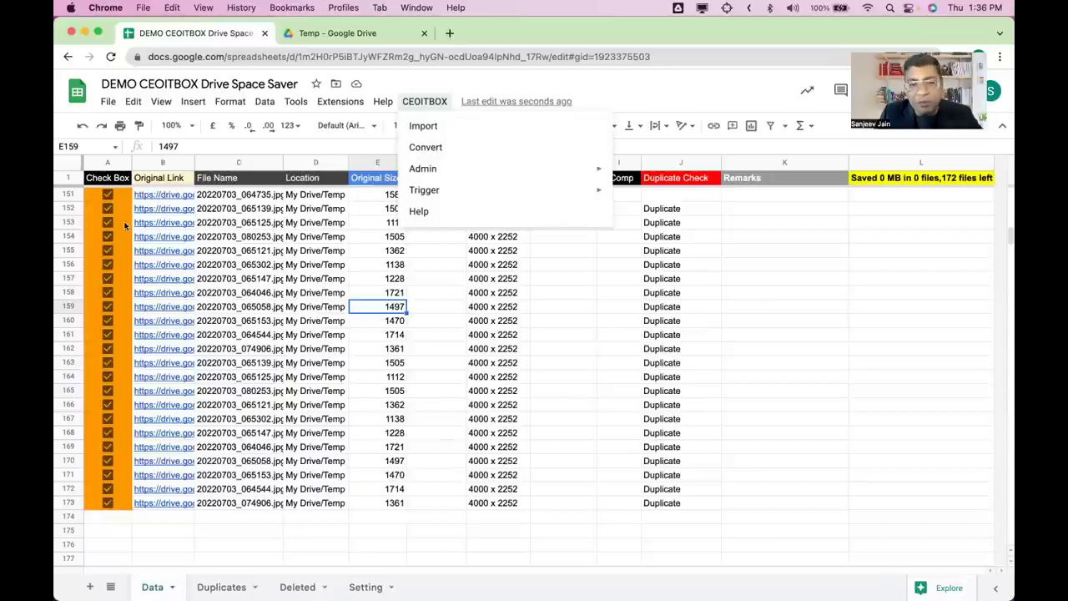
click(445, 147)
click(490, 180)
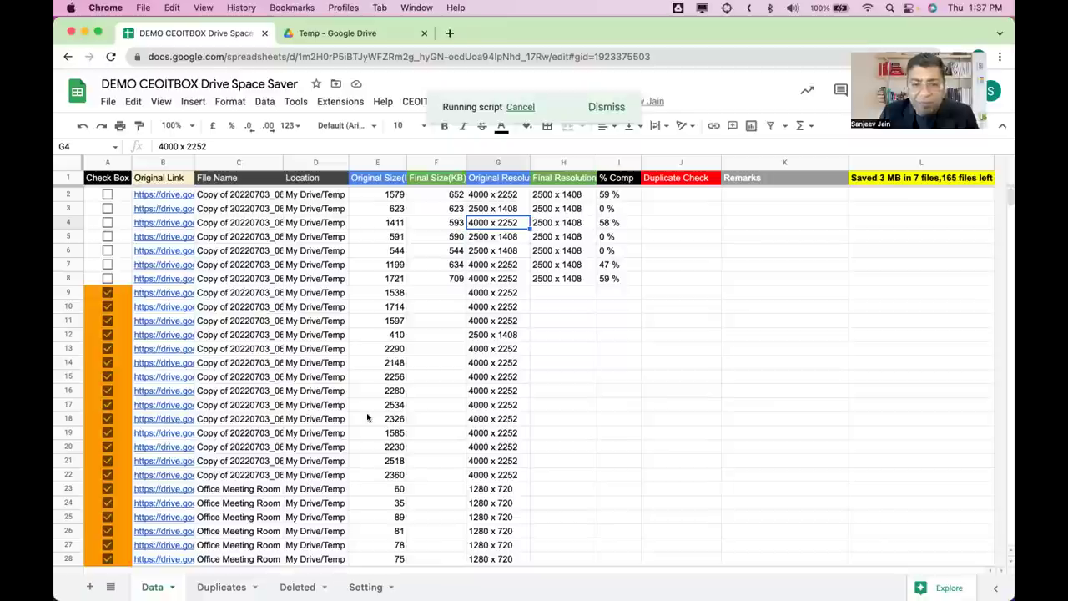
click(366, 586)
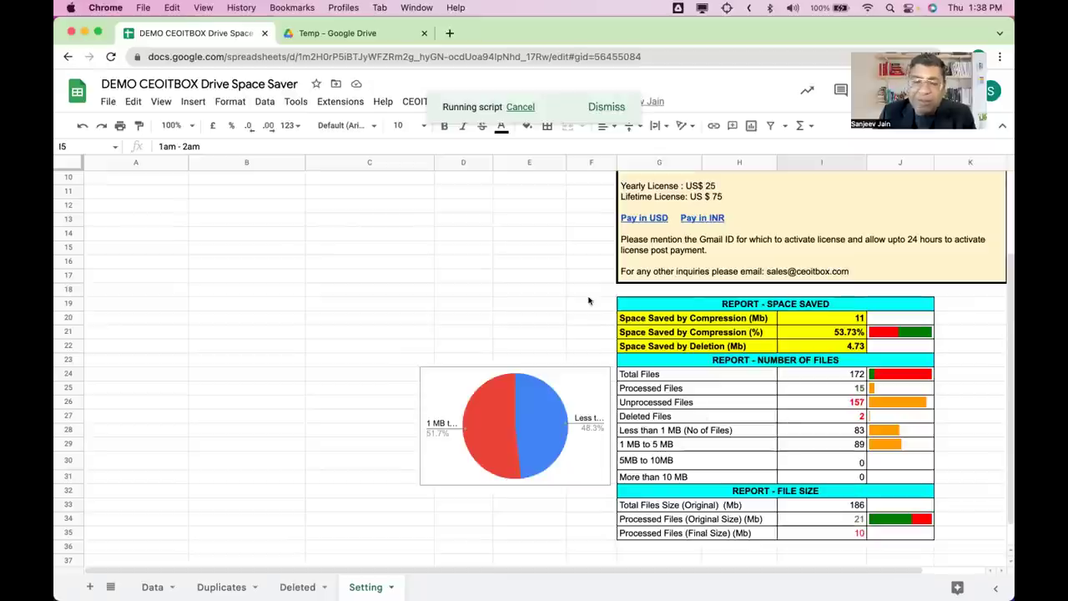
Step: Open the compressed image linked in row 2 of the Data sheet, inspect it enlarged, and close it
click(152, 586)
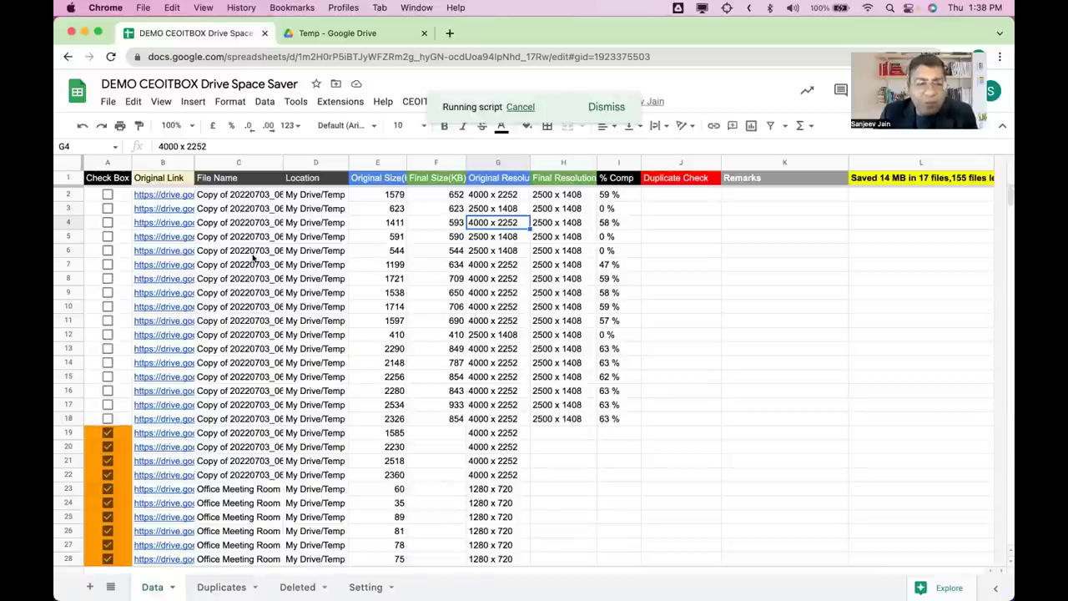
click(181, 194)
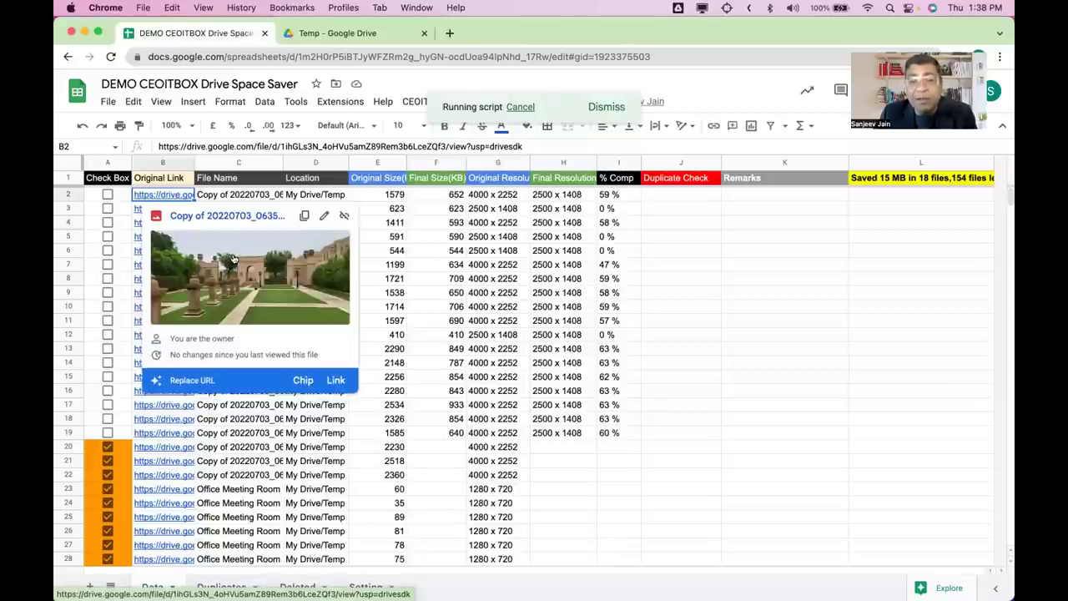
click(232, 258)
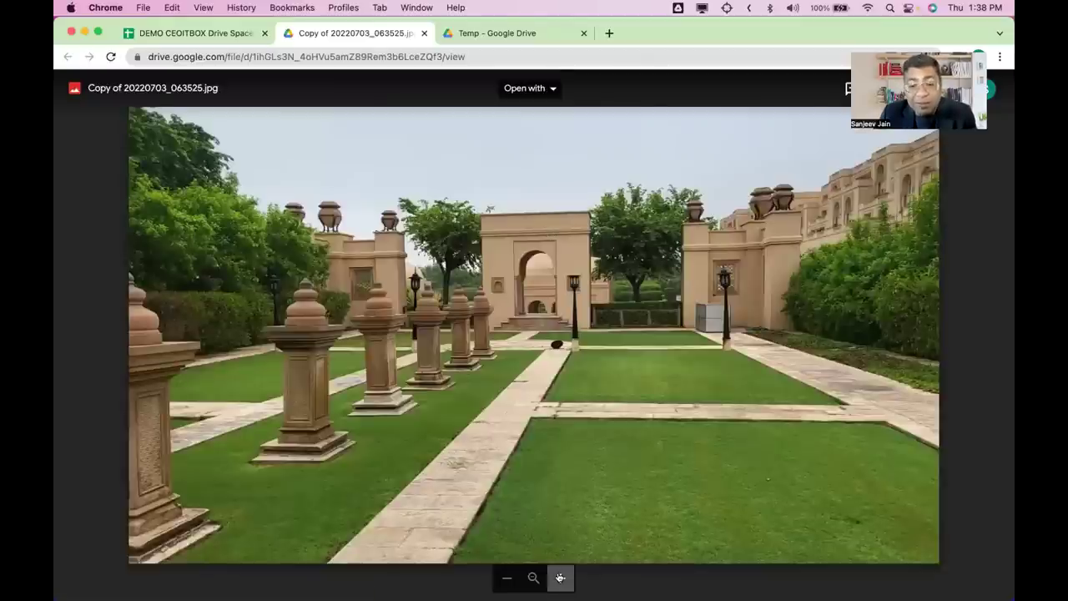
click(560, 578)
click(560, 577)
click(506, 577)
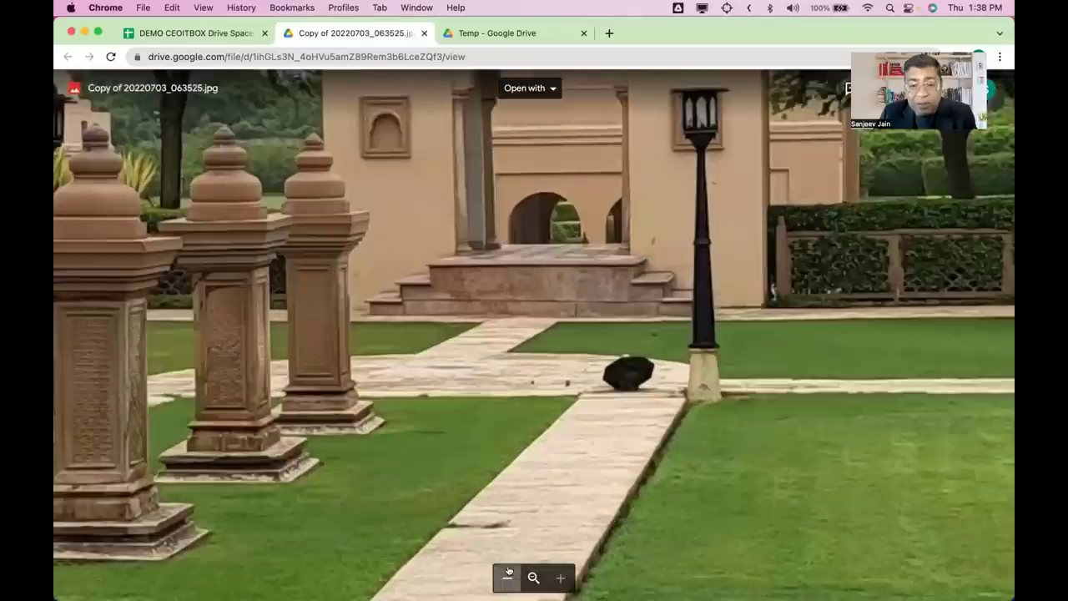
click(506, 578)
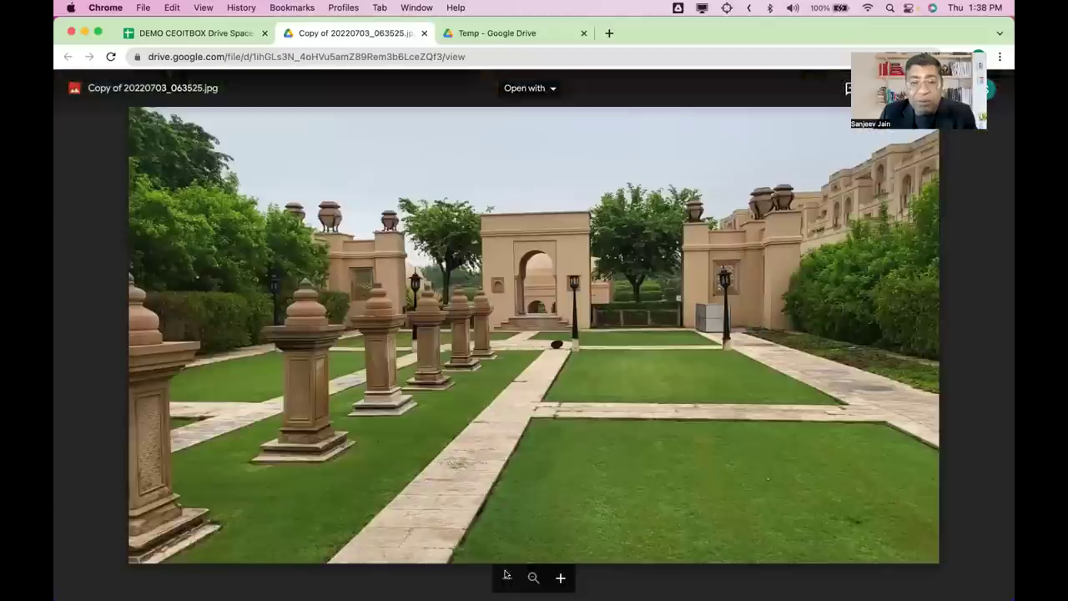
click(422, 32)
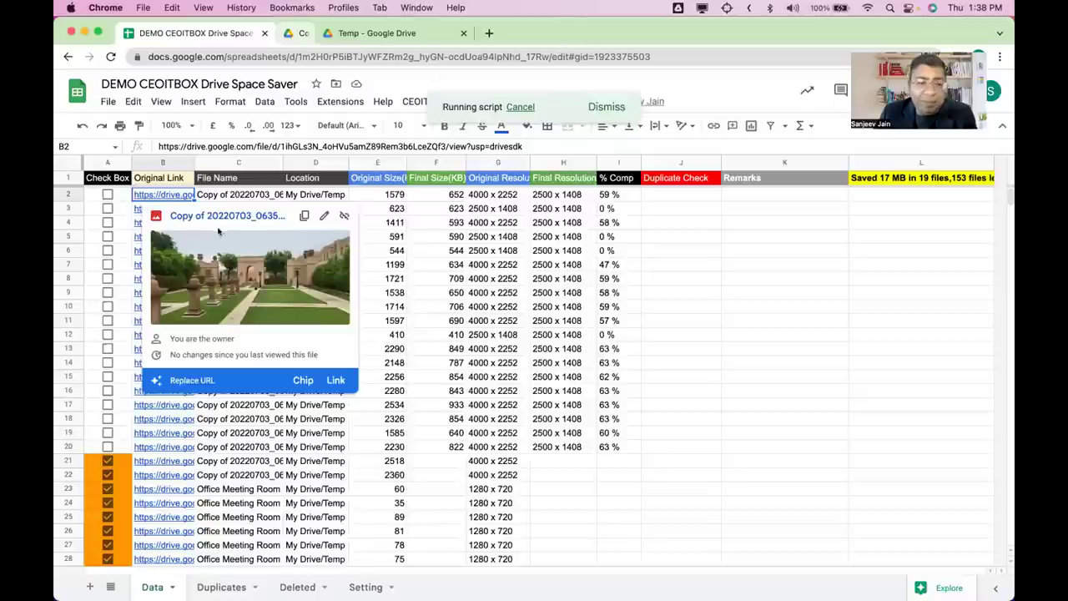
Step: Cancel the running conversion script and check the space-saved report on the Setting sheet
mouse_move(185, 250)
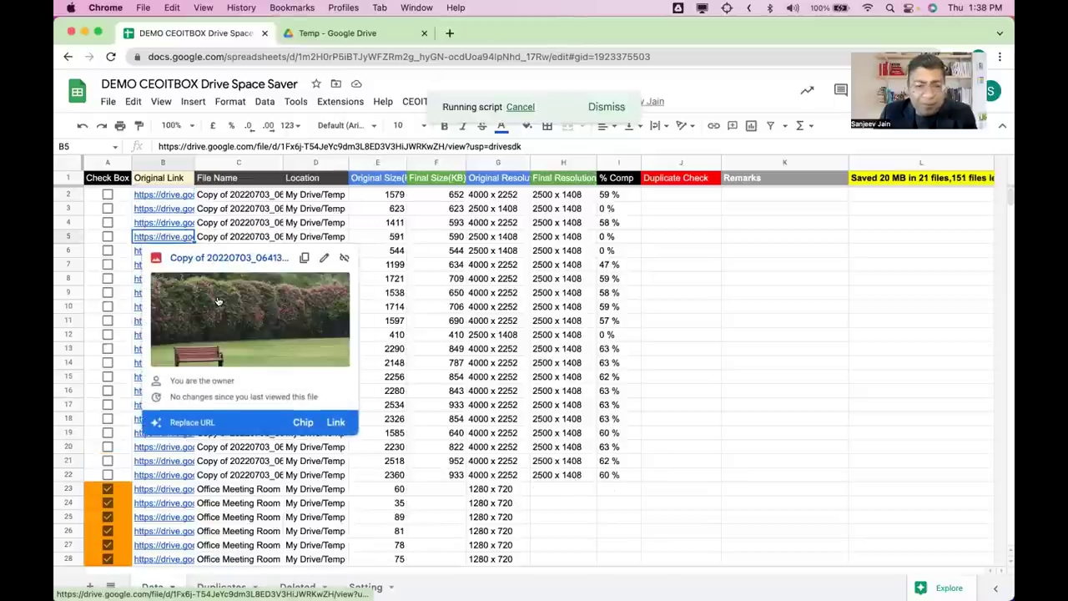
click(341, 222)
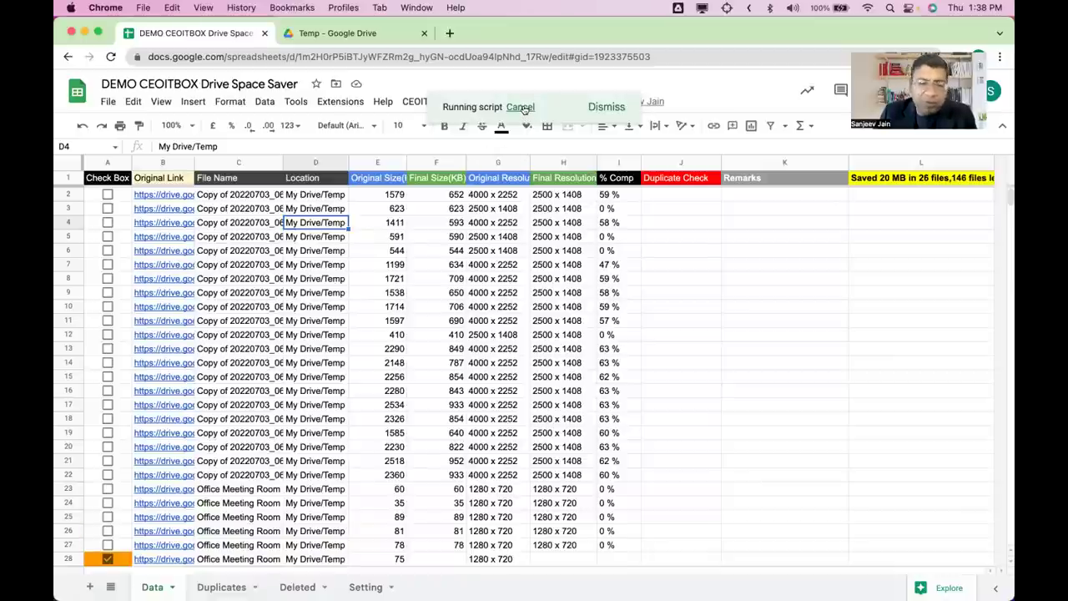
click(520, 108)
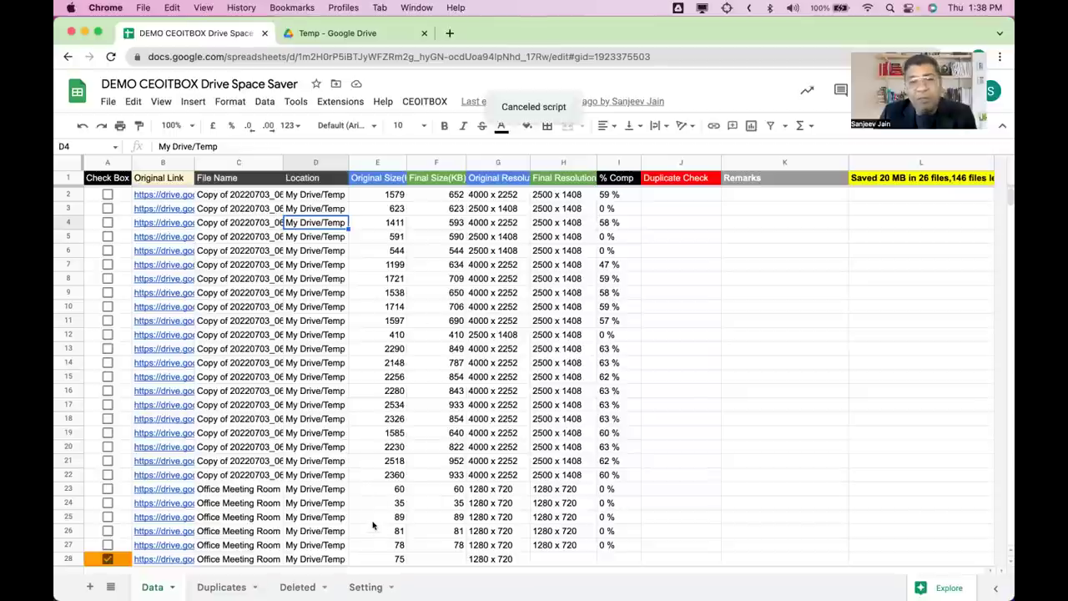
click(363, 586)
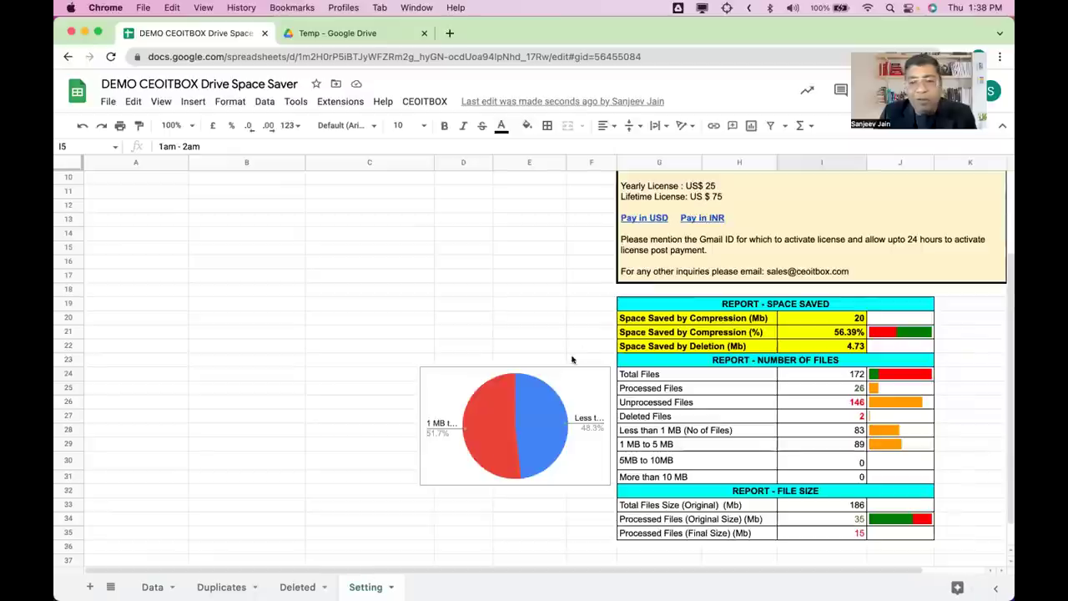
Step: Clear the compression trigger's schedule and set its type to Minute with an interval of Every 30 minutes
click(760, 206)
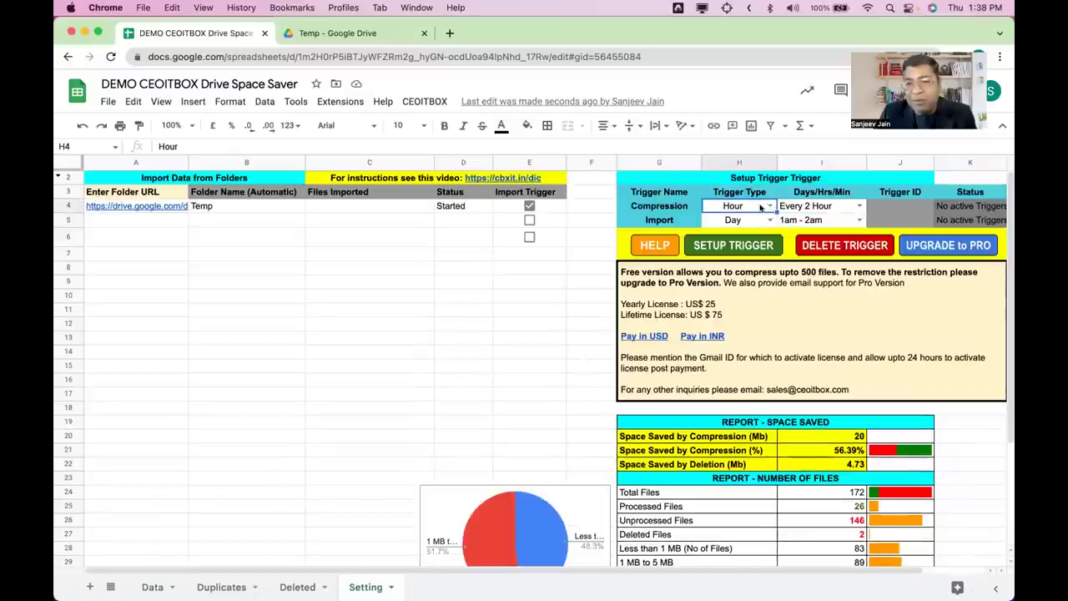
key(shift+Right)
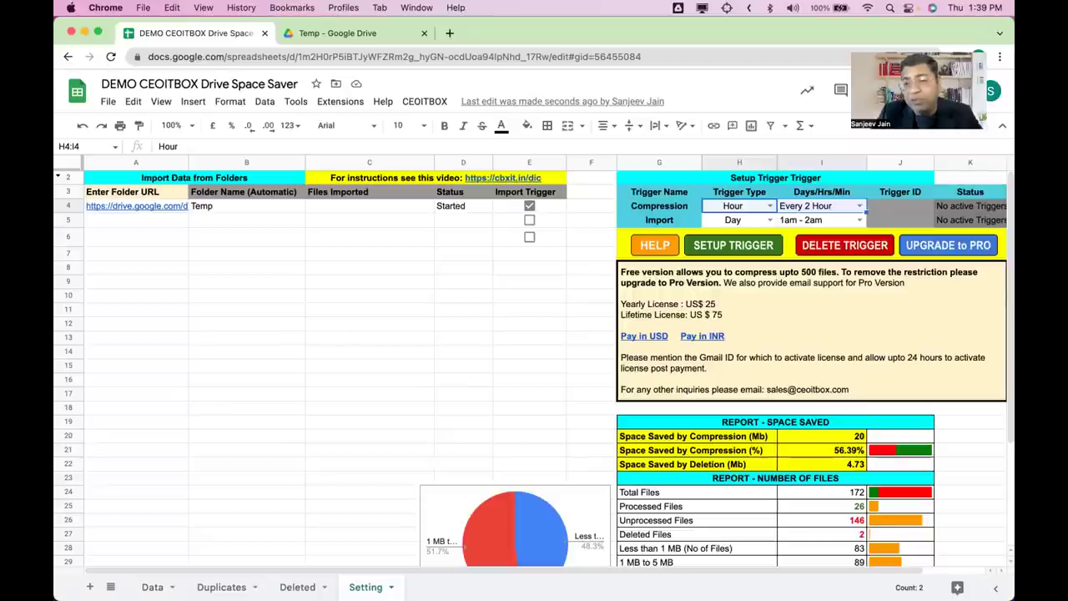
key(BackSpace)
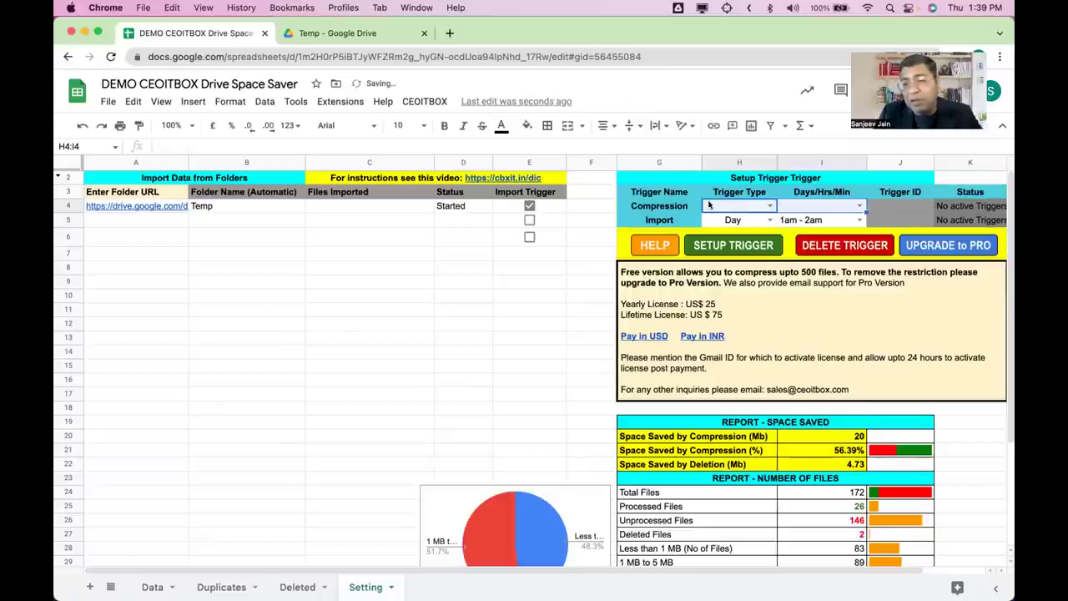
click(741, 219)
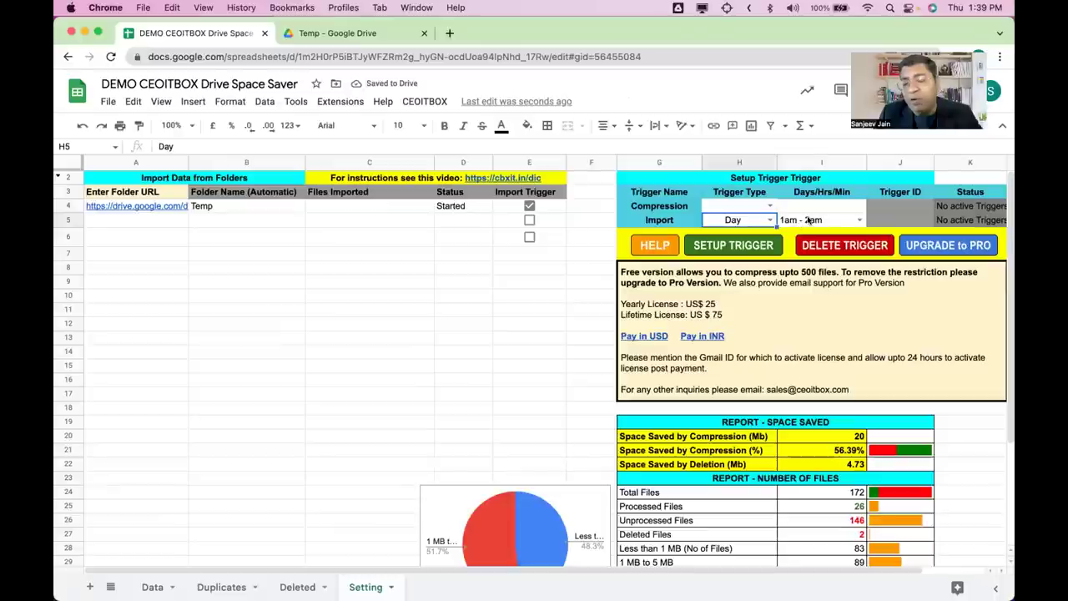
click(751, 203)
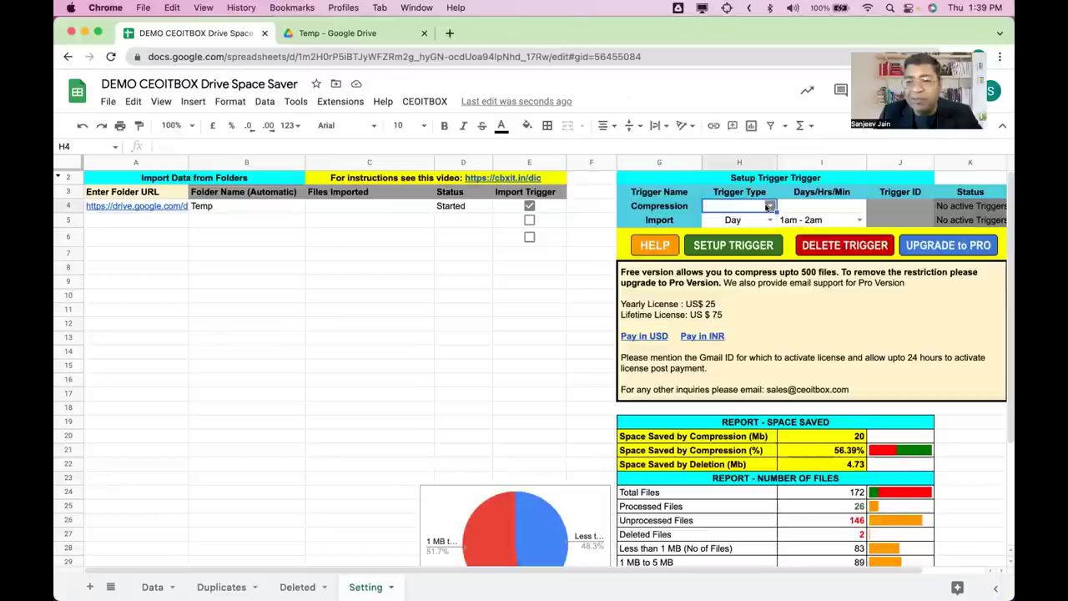
click(769, 206)
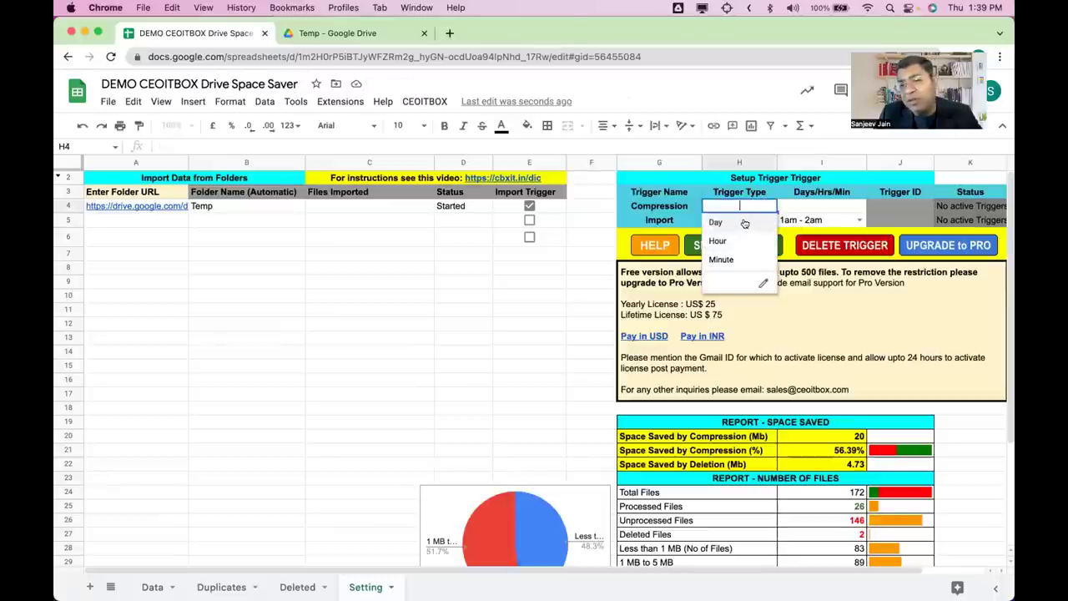
click(734, 261)
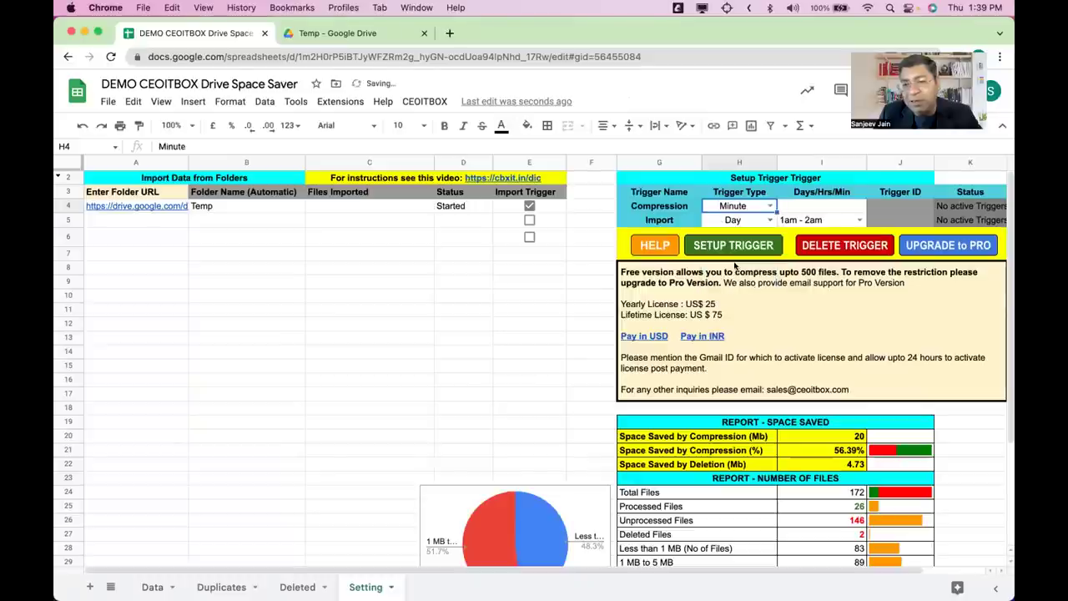
click(841, 211)
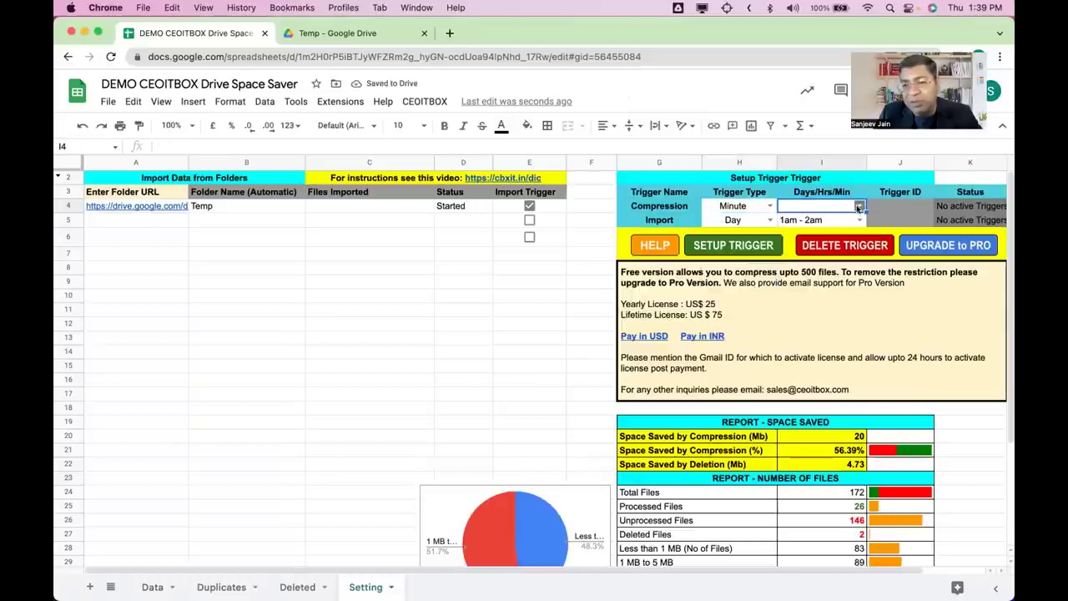
click(858, 209)
click(835, 225)
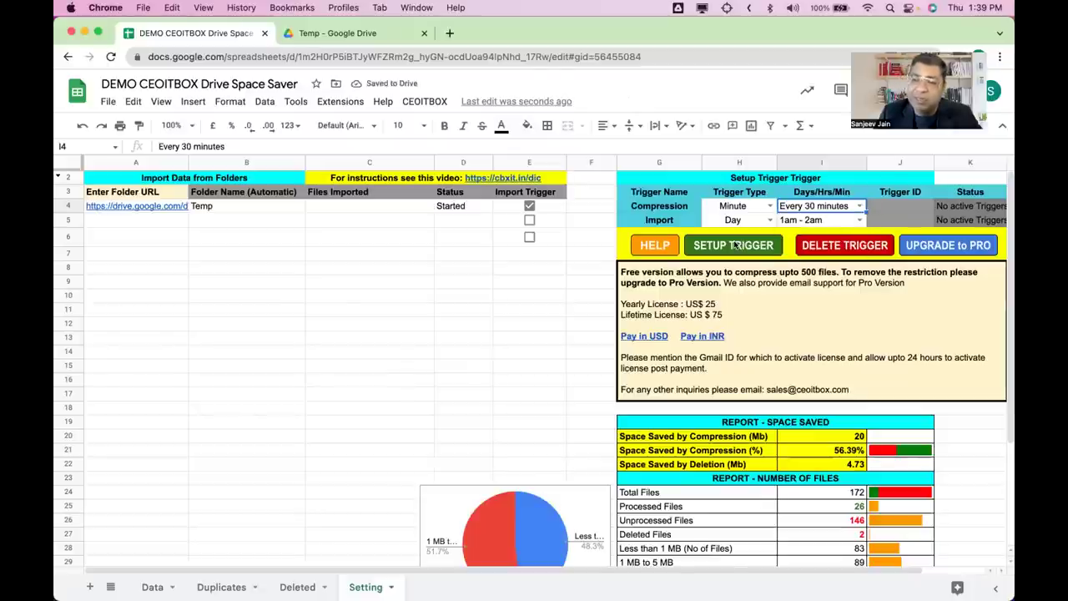
Step: Set up the compression and import triggers and check their IDs and statuses
click(734, 244)
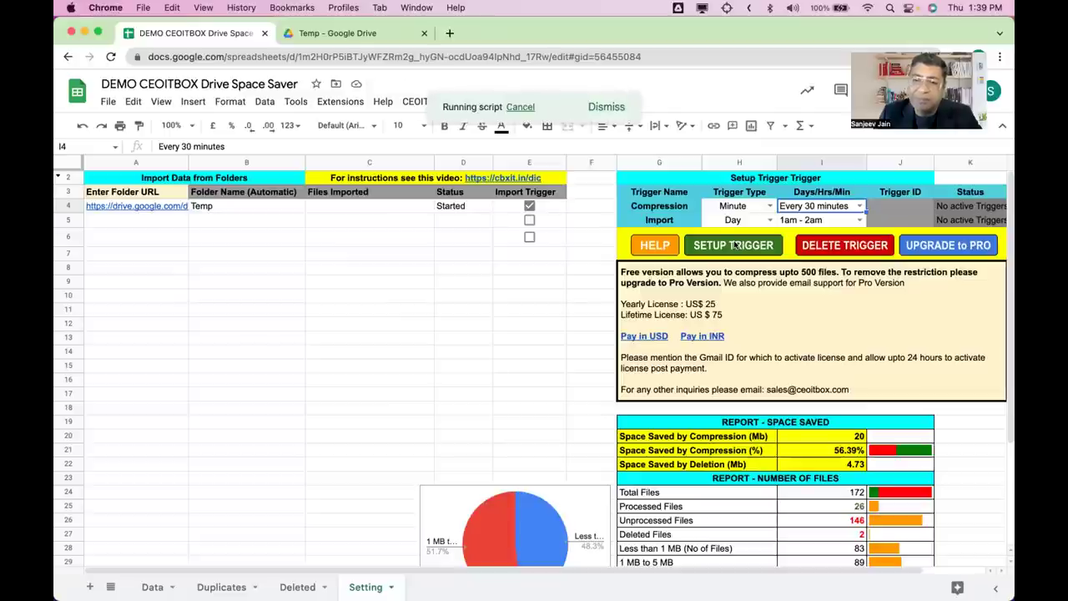
scroll(734, 245, right, 3)
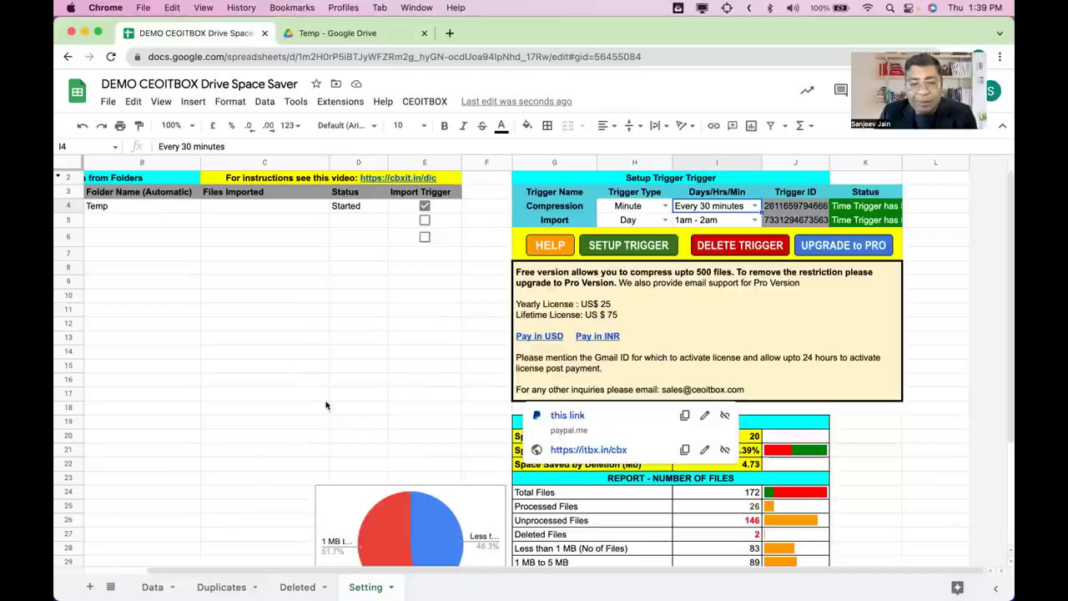
click(344, 381)
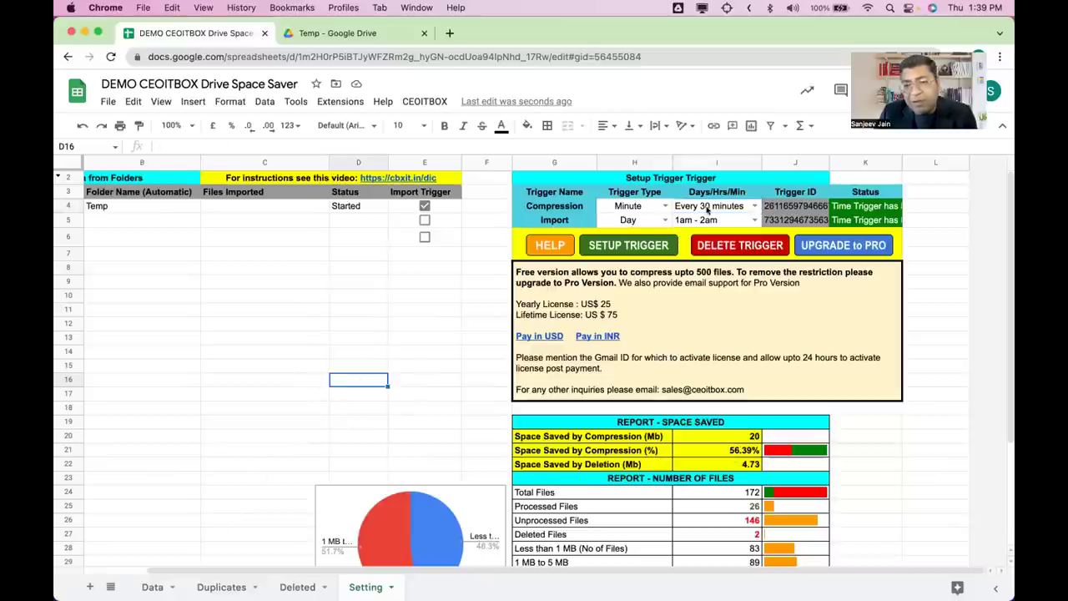
Step: Review the processed and still-checked files on the Data sheet and the import folder settings on the Setting sheet
click(153, 587)
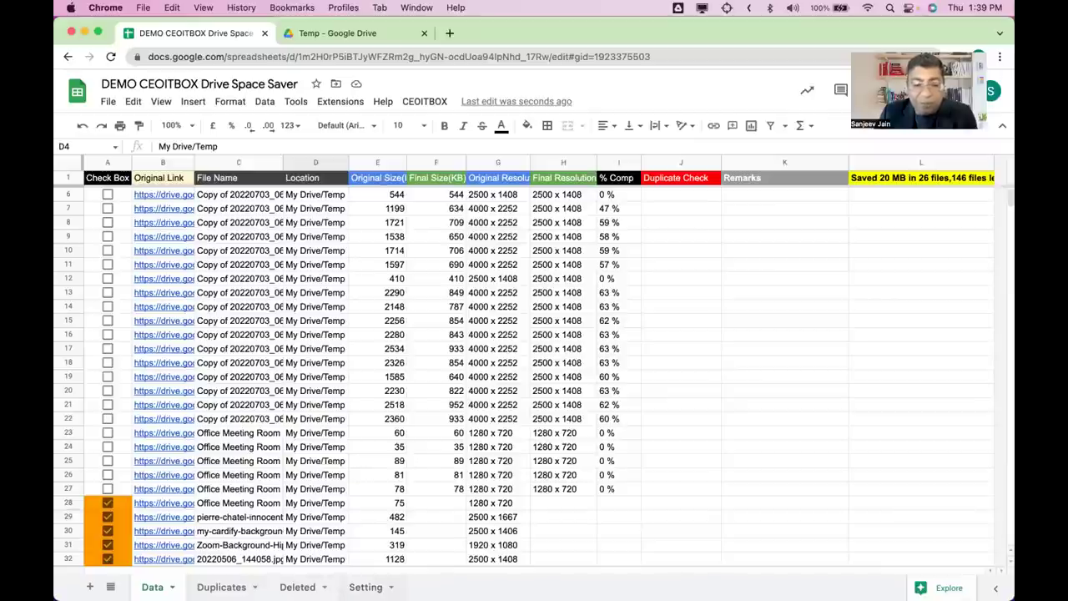
click(366, 586)
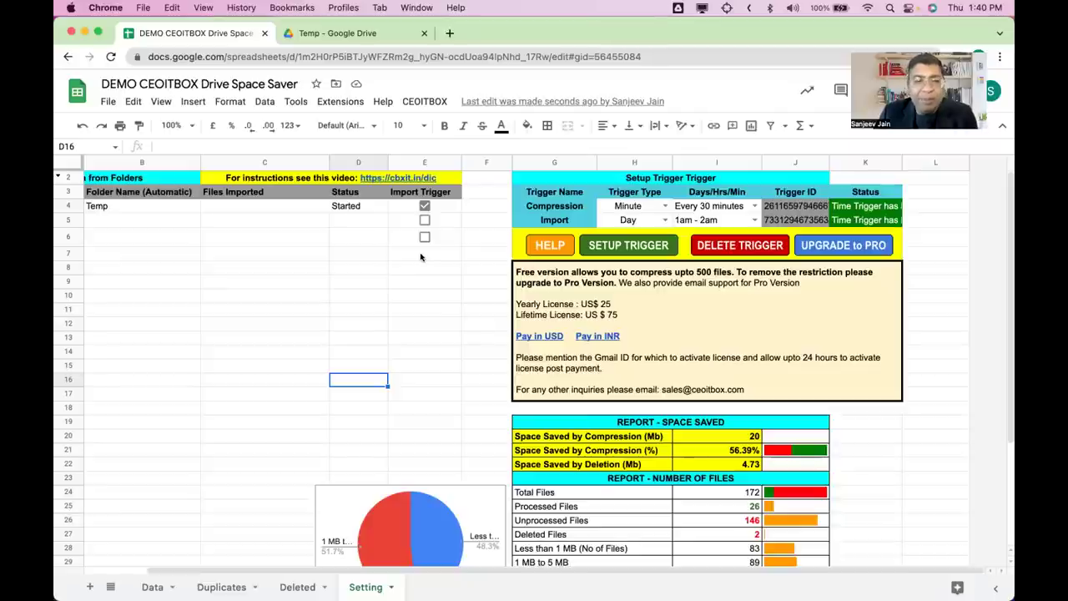
click(131, 219)
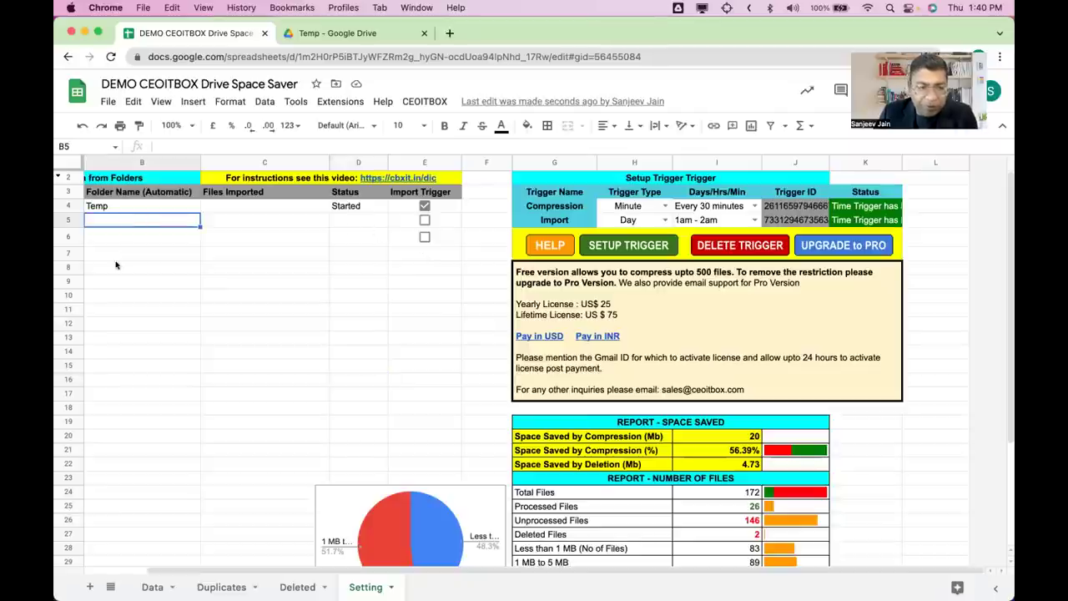
scroll(147, 213, left, 3)
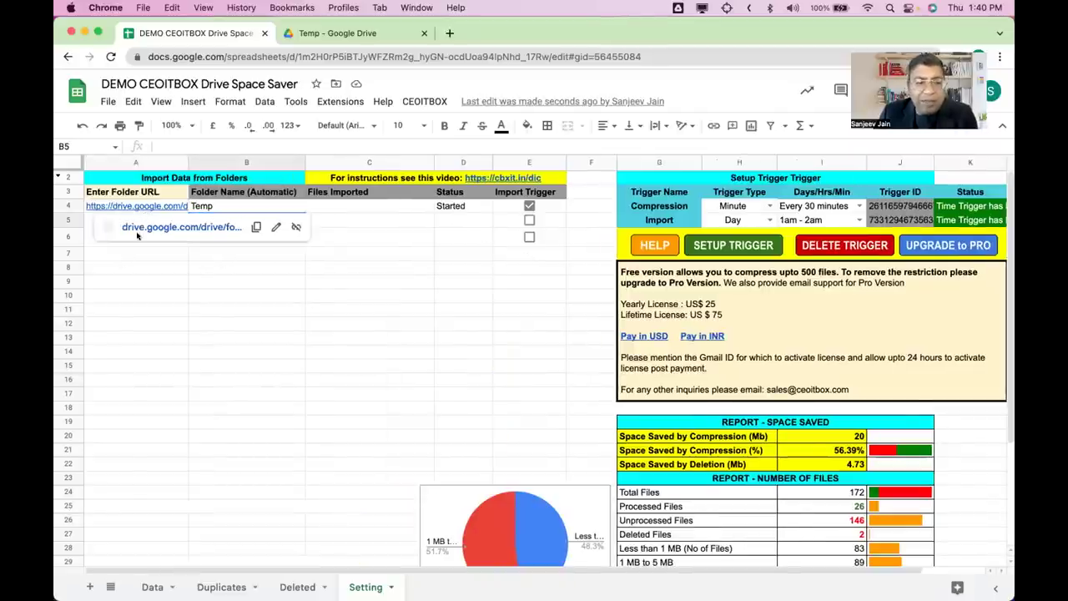
click(340, 210)
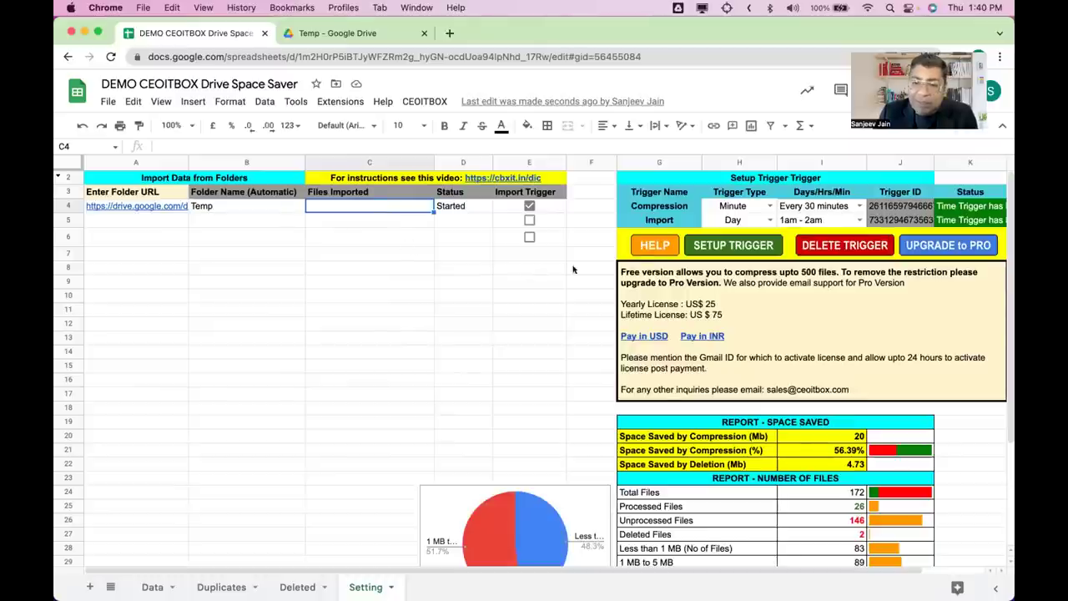
mouse_move(650, 271)
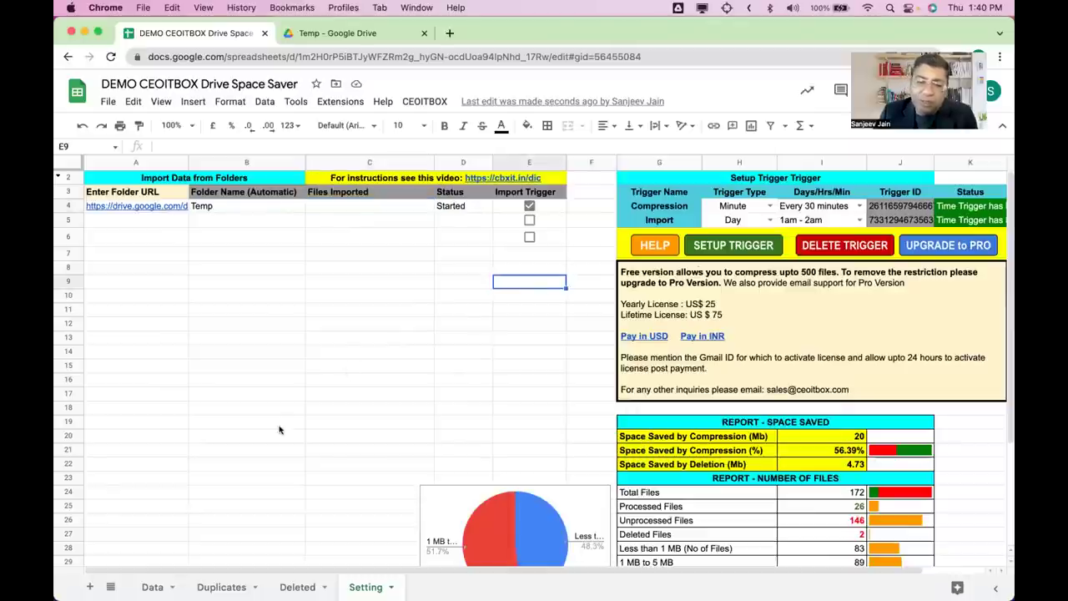
click(150, 586)
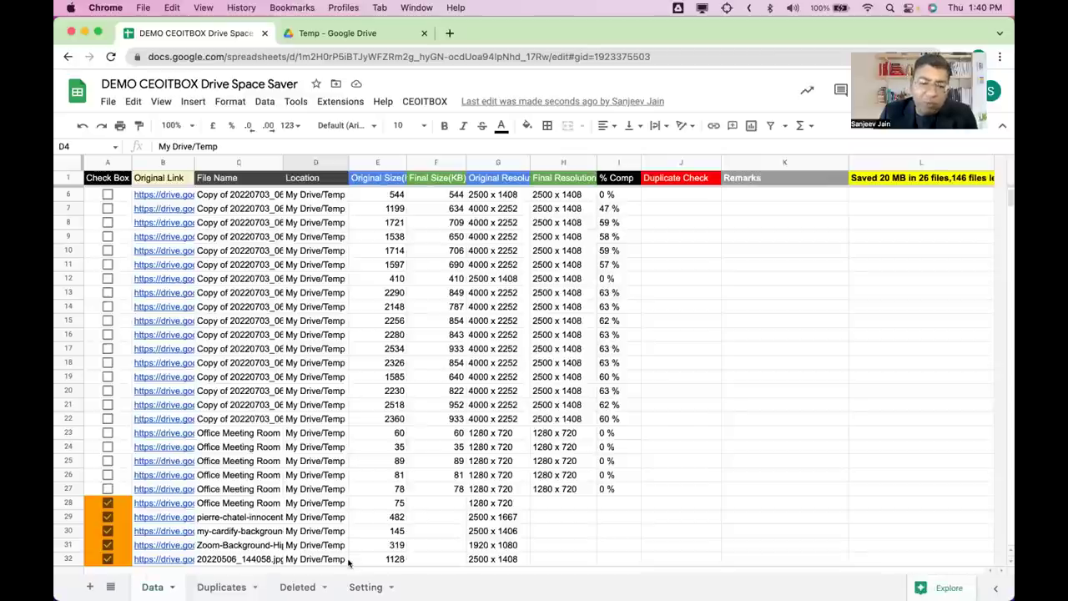
click(367, 586)
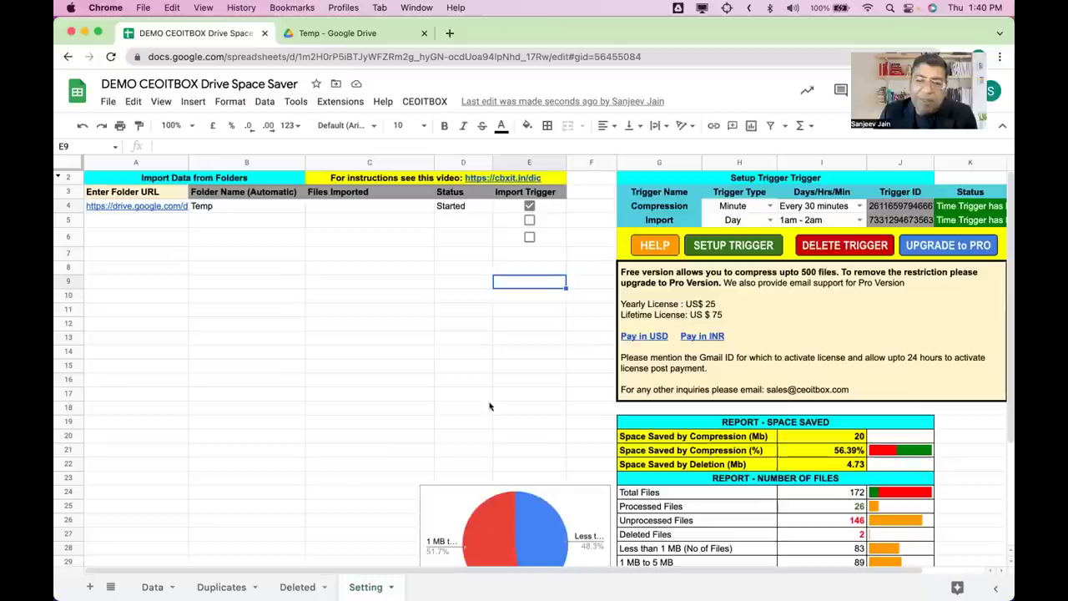
Step: Open the PayPal payment link from the licence information, proceed to Send, and close the payment page
click(666, 298)
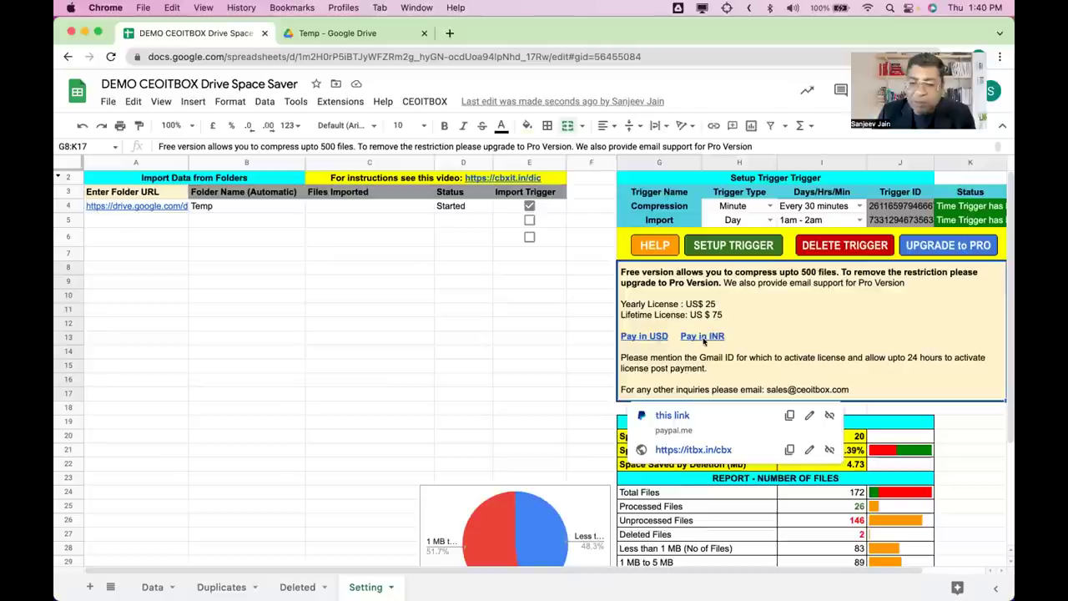
click(665, 417)
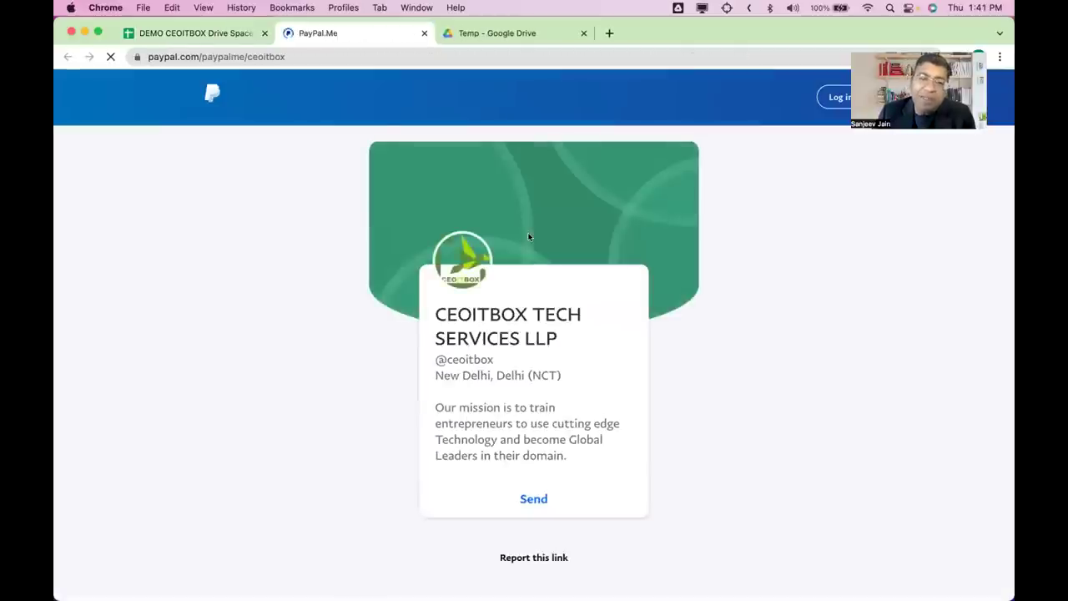
click(520, 503)
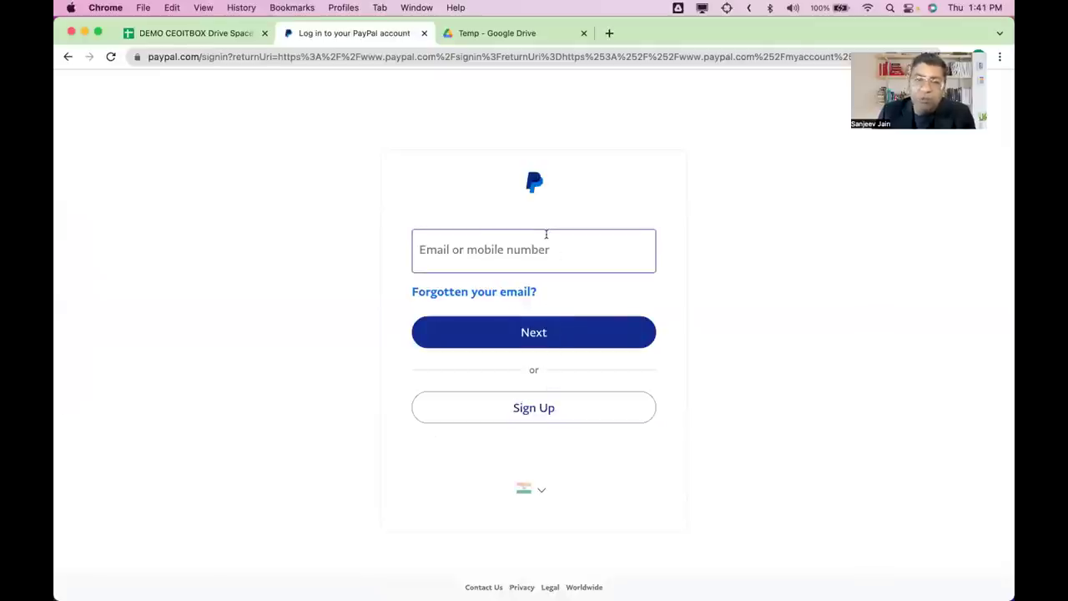
click(424, 33)
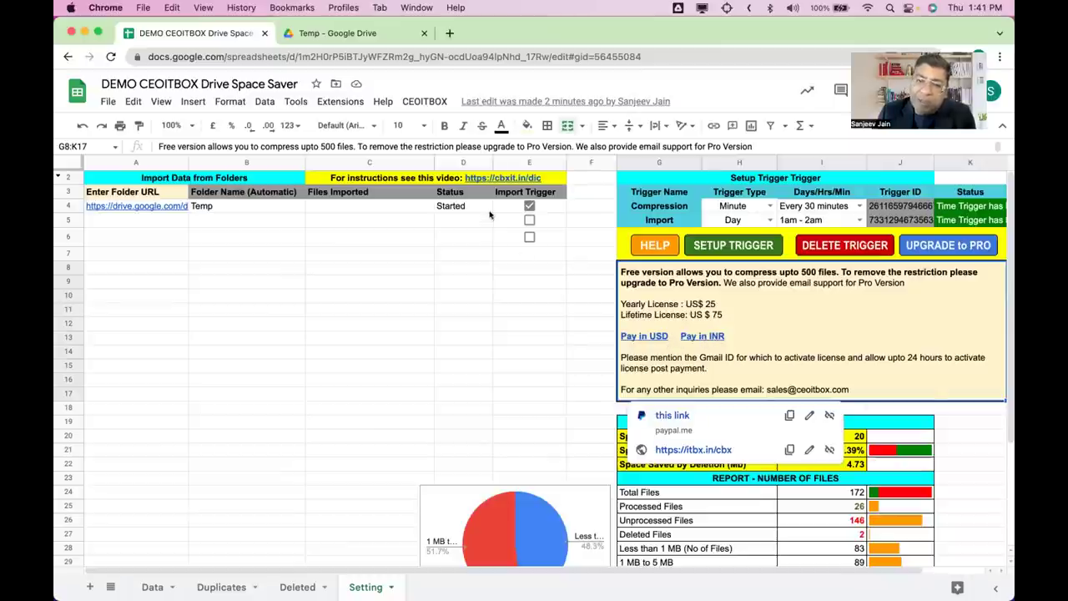
Step: Open and close the CEOITBOX Support dialog and look over the CEOITBOX Admin commands
click(438, 100)
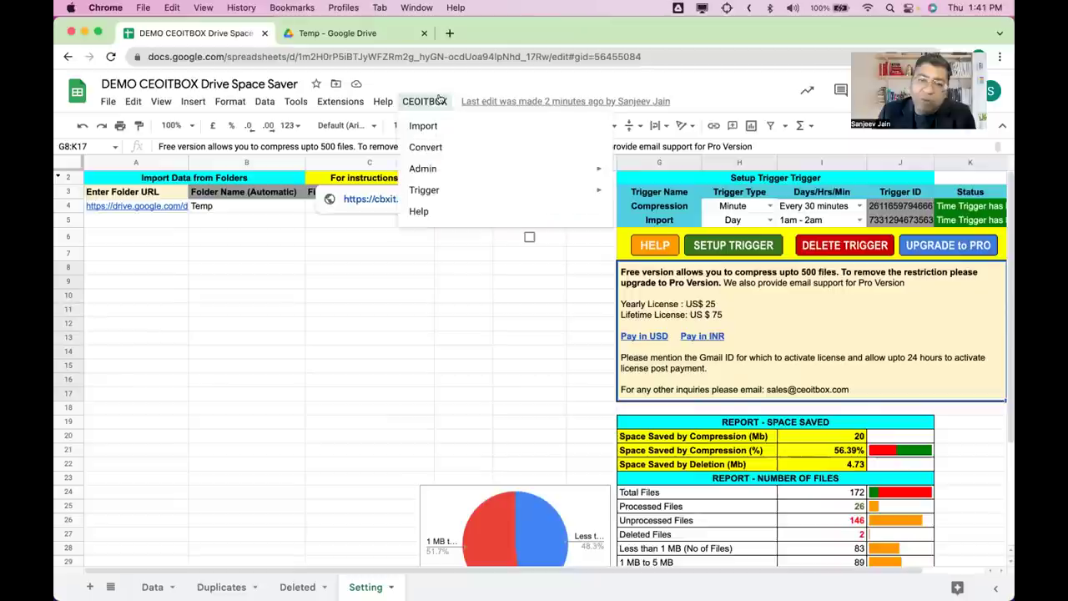
click(451, 208)
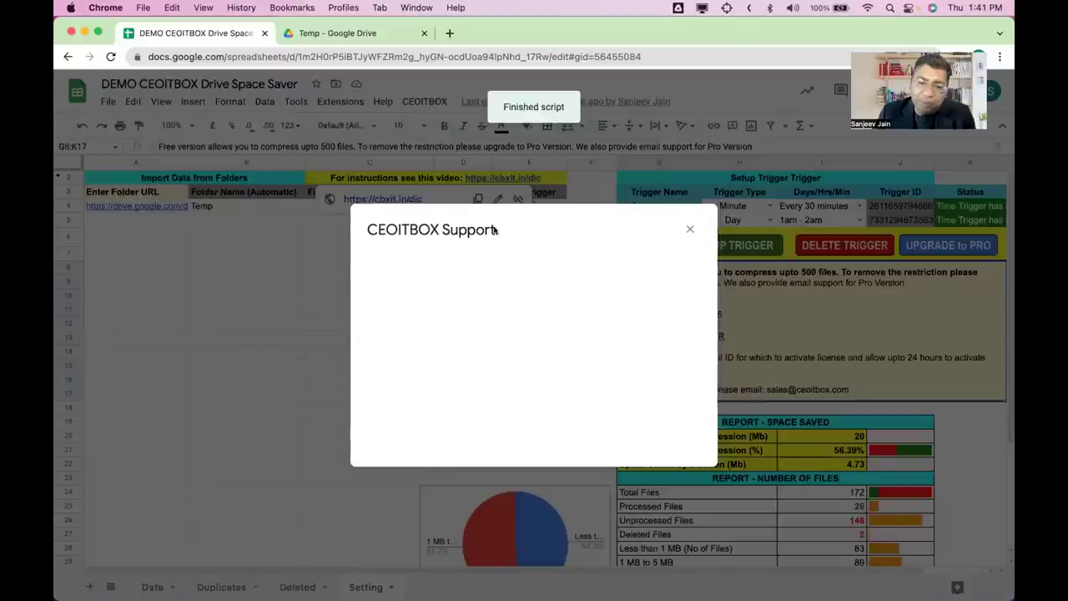
click(690, 229)
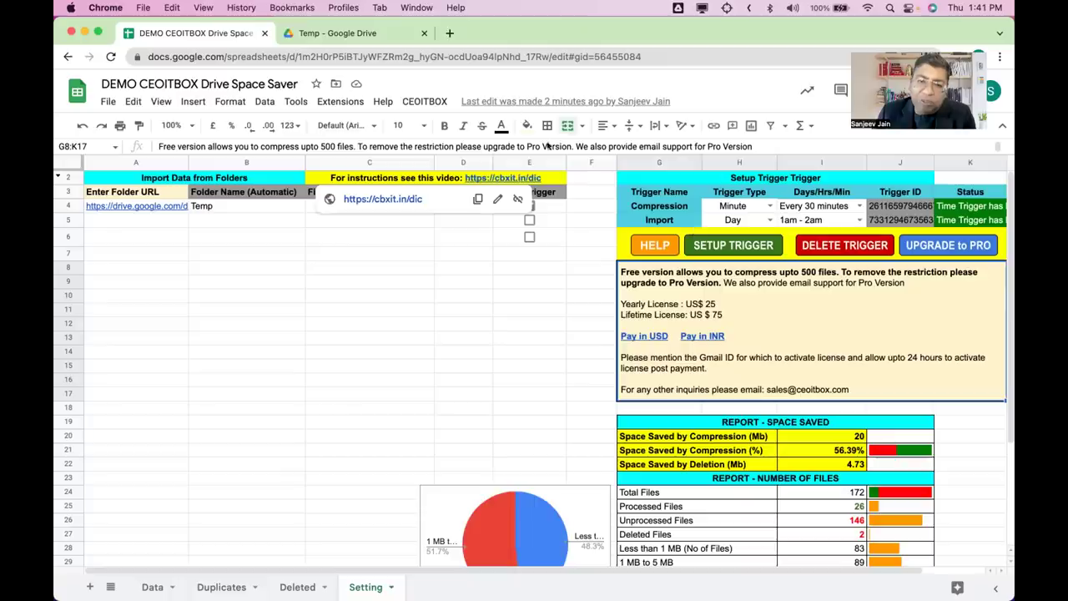
click(433, 100)
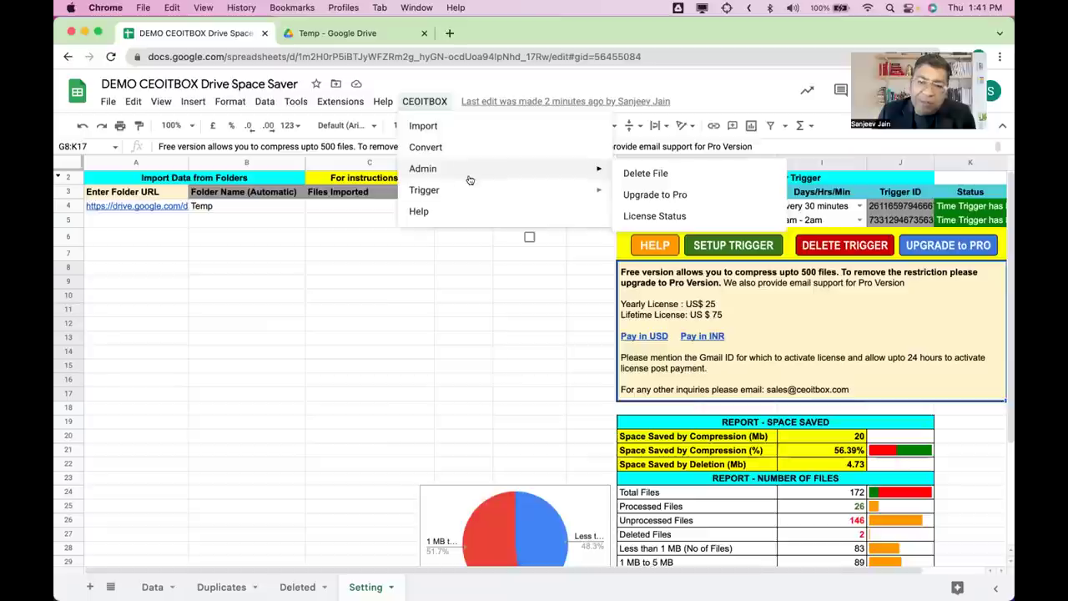
mouse_move(472, 185)
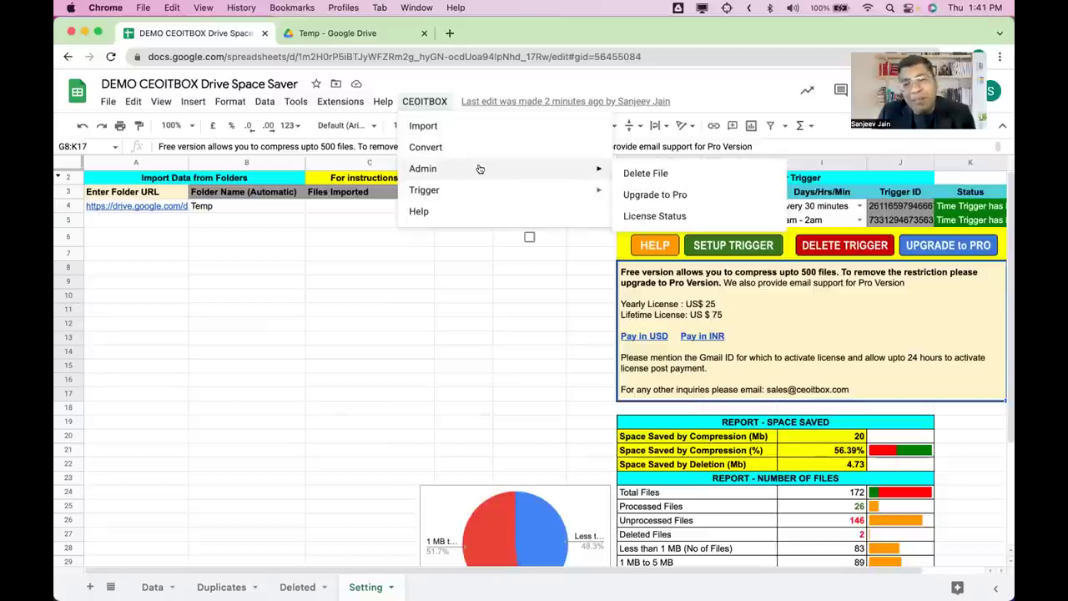
click(461, 254)
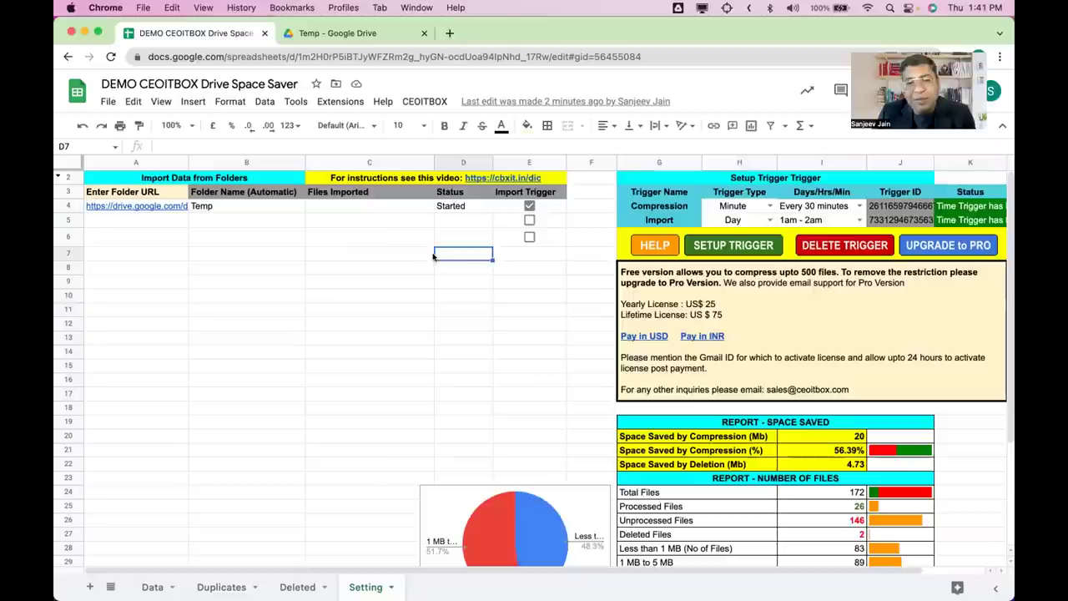